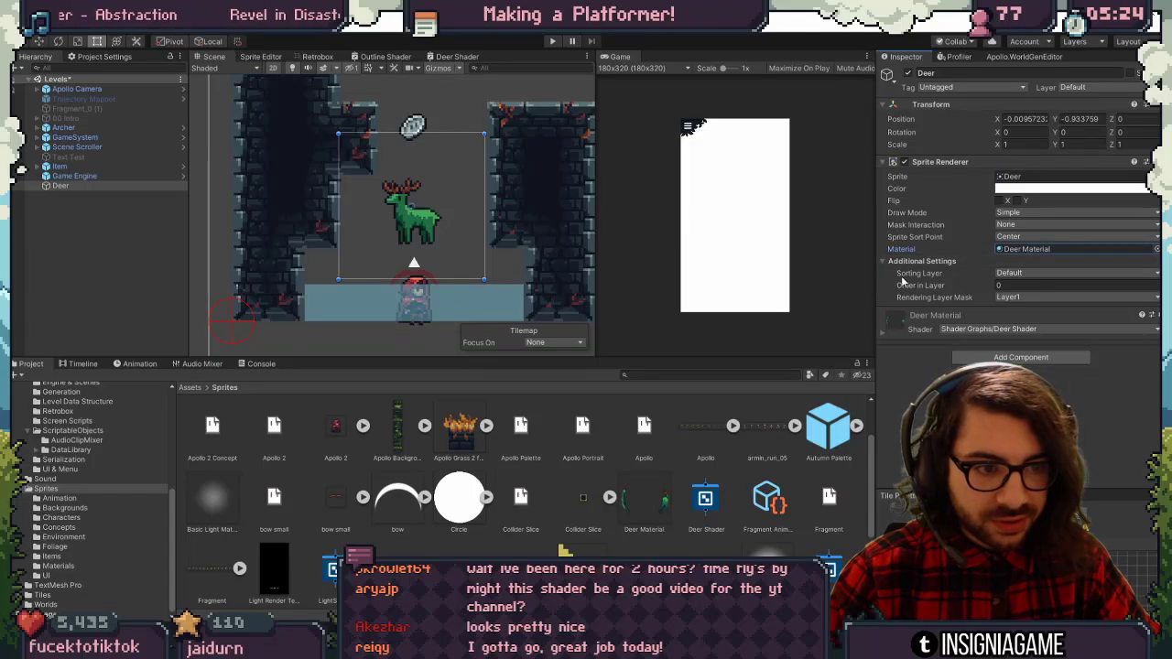
Shift the hue of the Deer Material's Colour property on the Deer sprite.
click(881, 332)
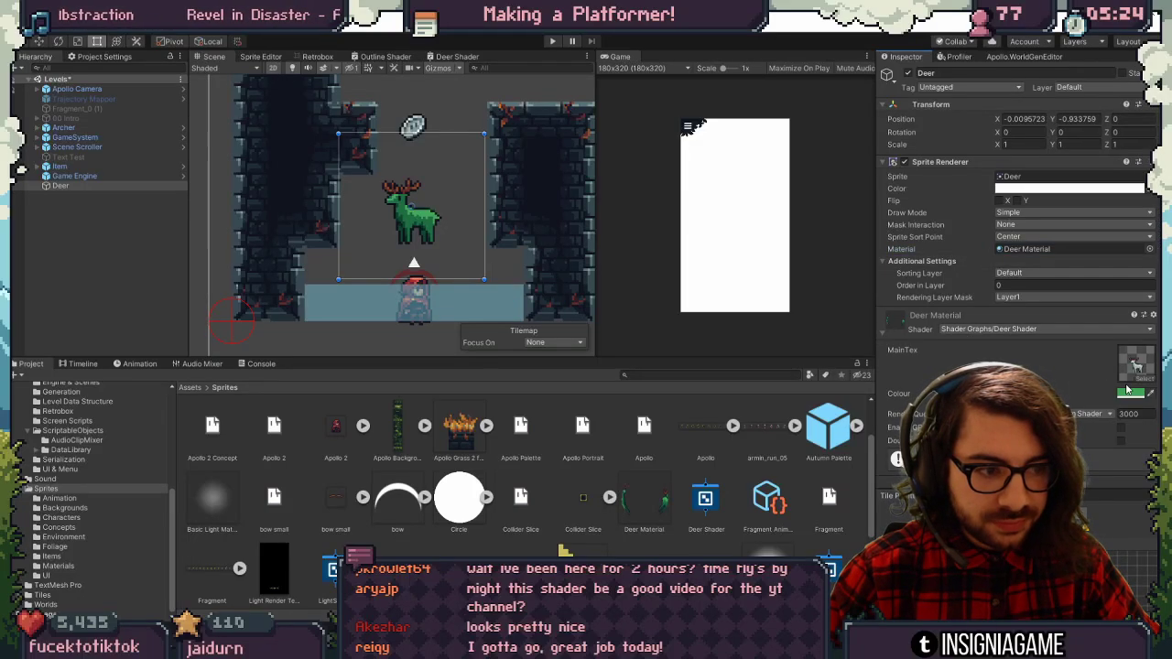
click(1131, 392)
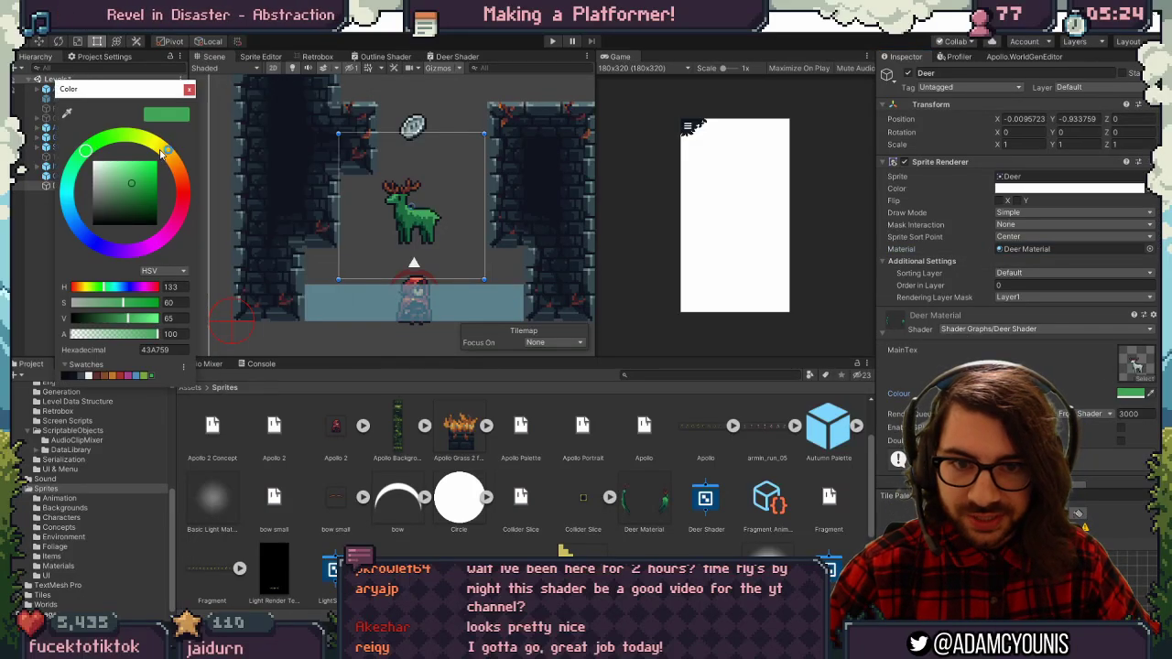
drag(161, 153, 125, 137)
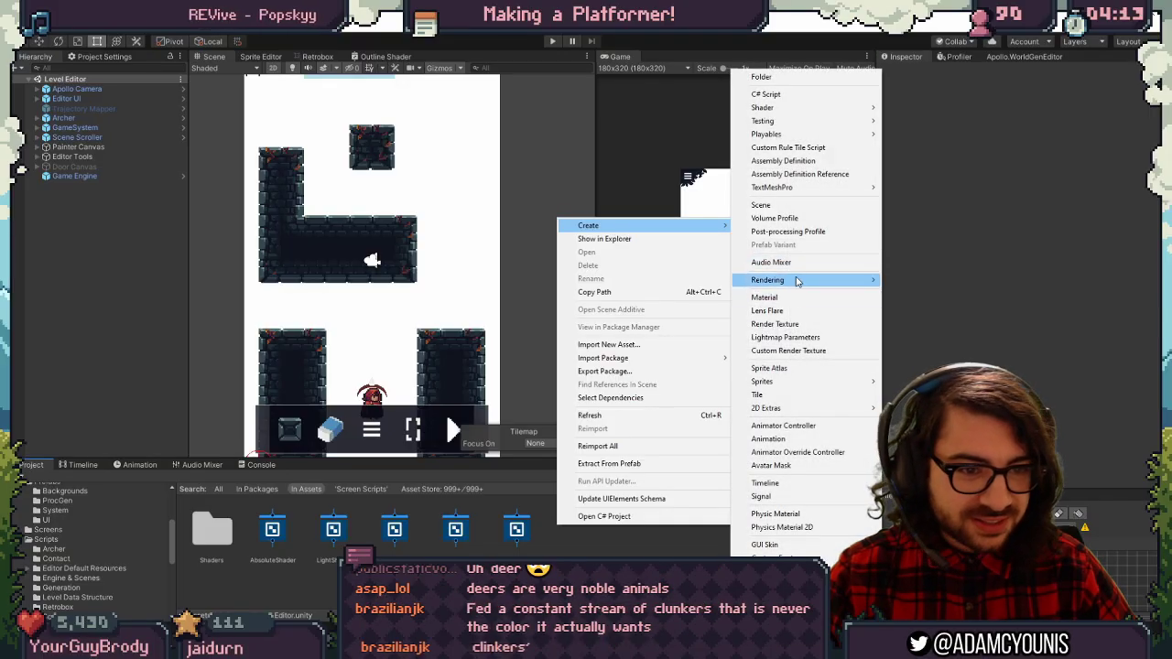
Create an unlit shader graph named Deer Shader in the Sprites folder and open it for editing.
mouse_move(778, 108)
click(947, 192)
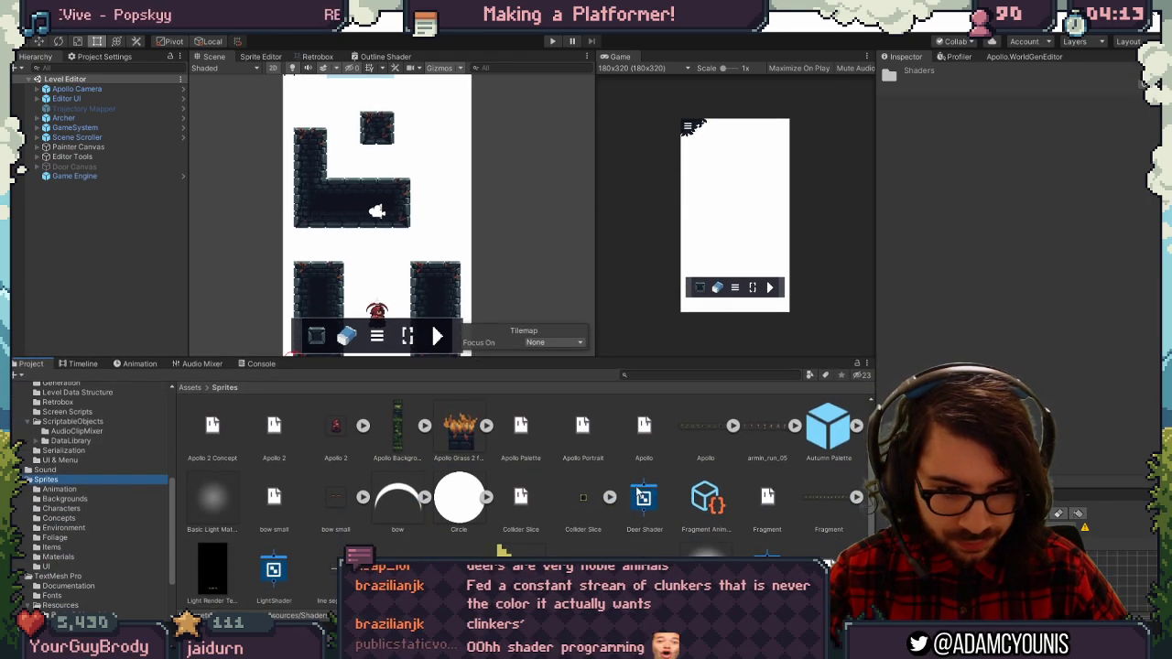
double_click(644, 496)
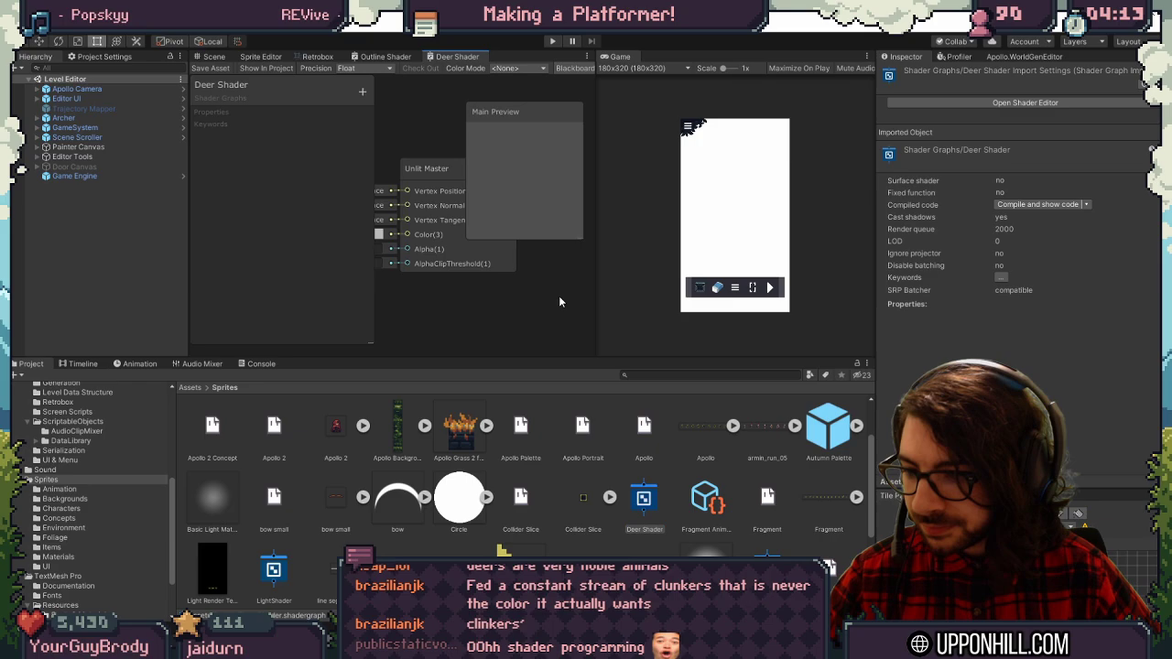
Maximize the Deer Shader graph window and move its property blackboard fully into view.
right_click(458, 57)
click(488, 63)
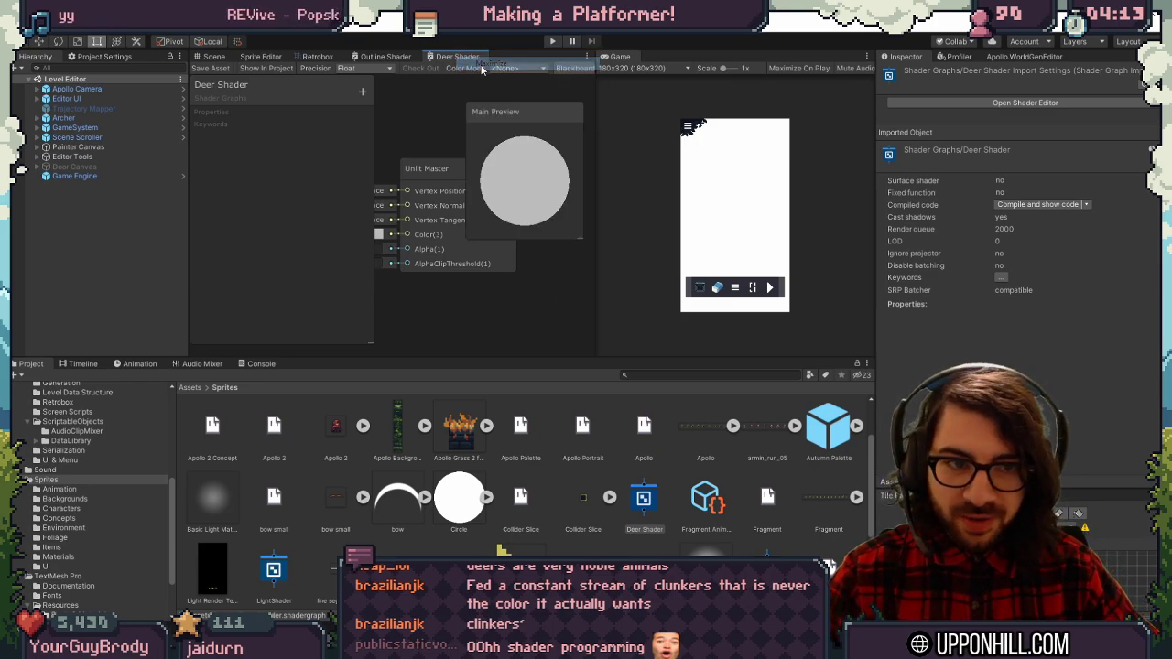
scroll(426, 252, down, 2)
middle_drag(395, 247, 495, 254)
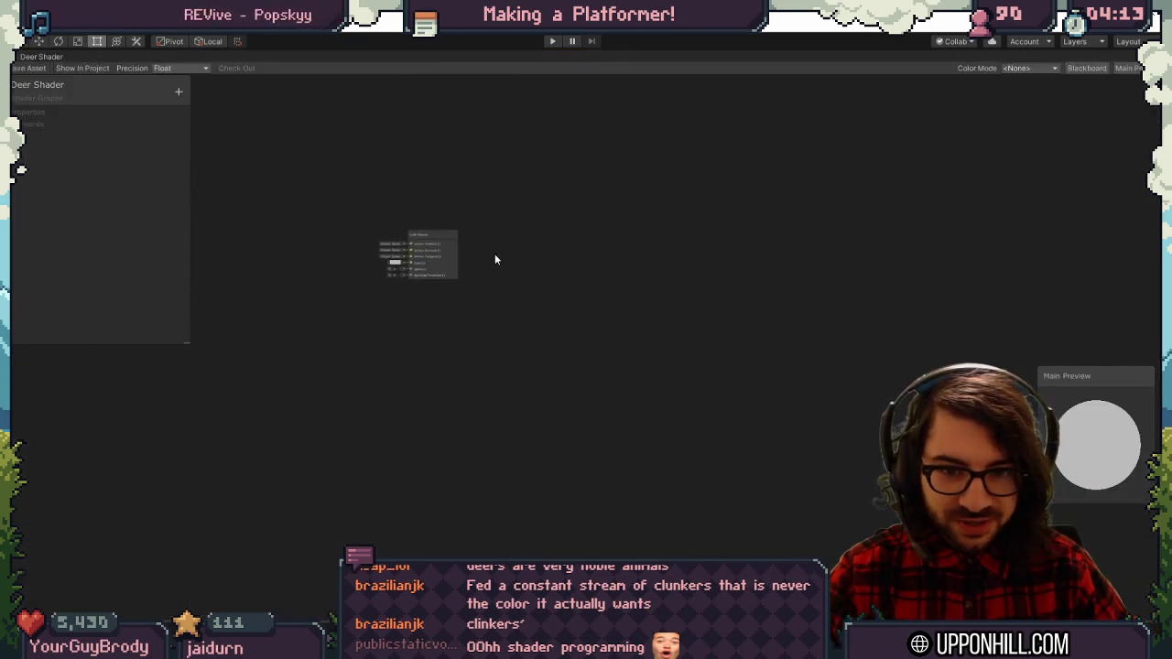
scroll(490, 257, up, 6)
click(379, 200)
drag(132, 95, 154, 119)
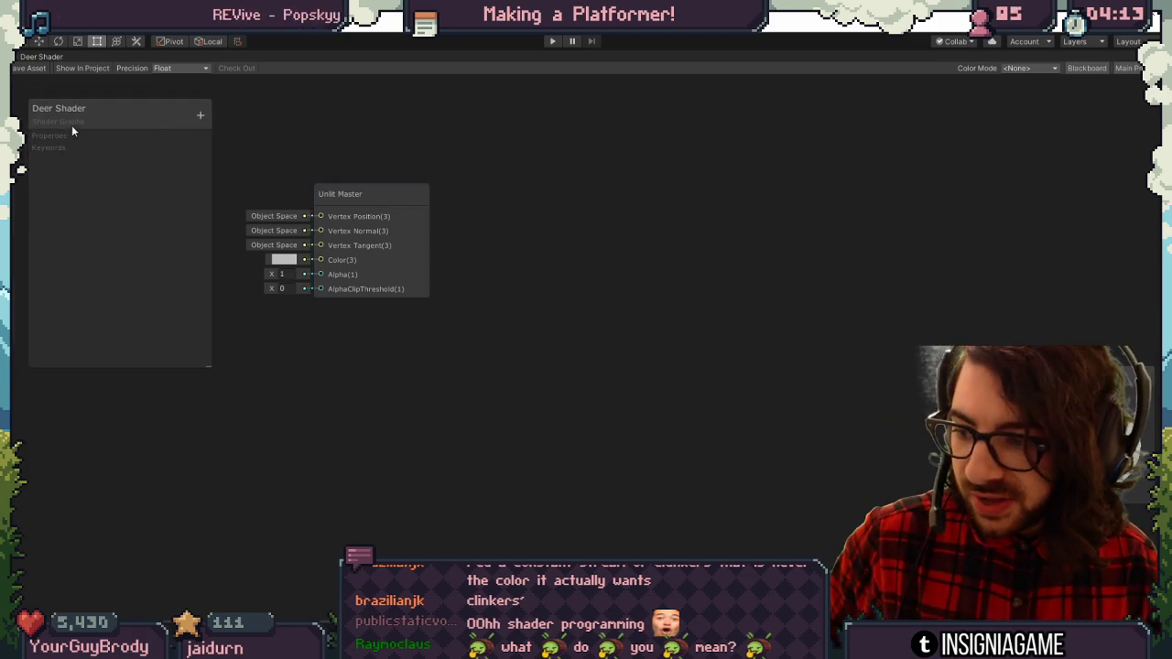
Switch to Aseprite and save the deer sprite as Deer.aseprite in the Characters folder.
key(alt+Tab)
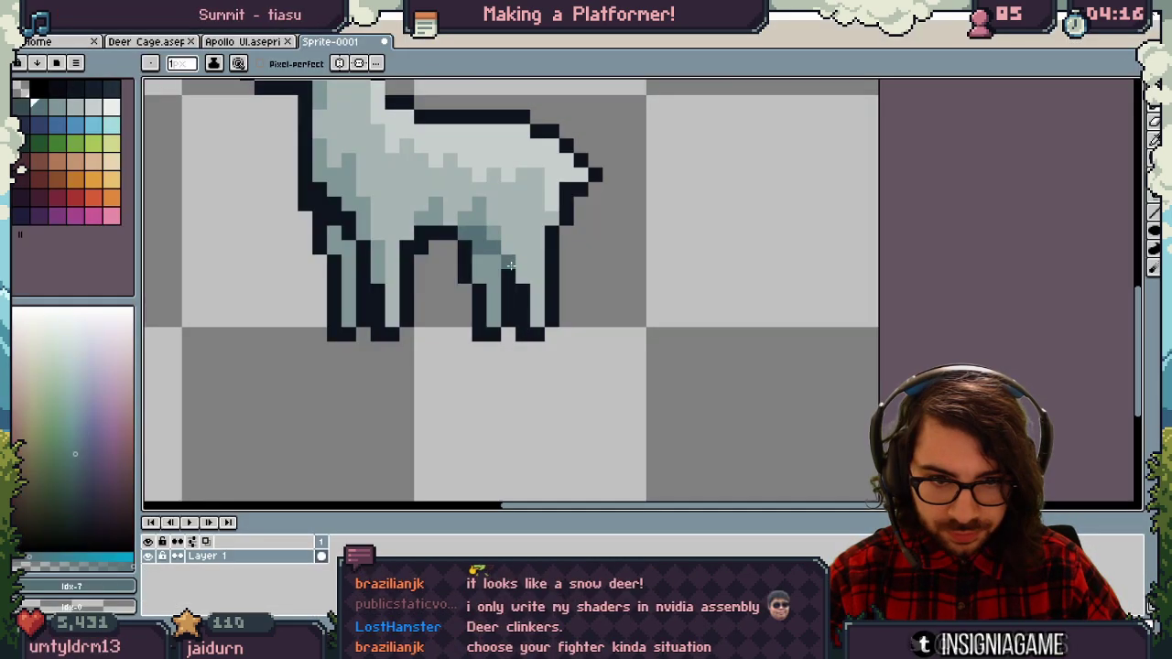
scroll(519, 315, down, 6)
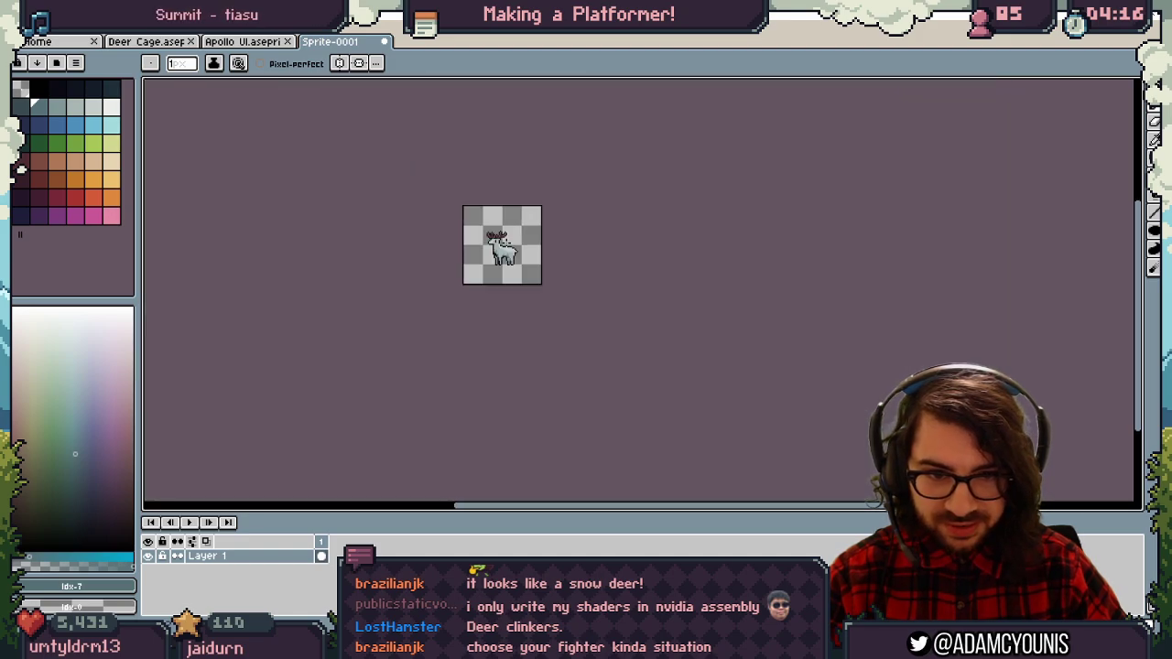
key(ctrl+s)
text(Deer)
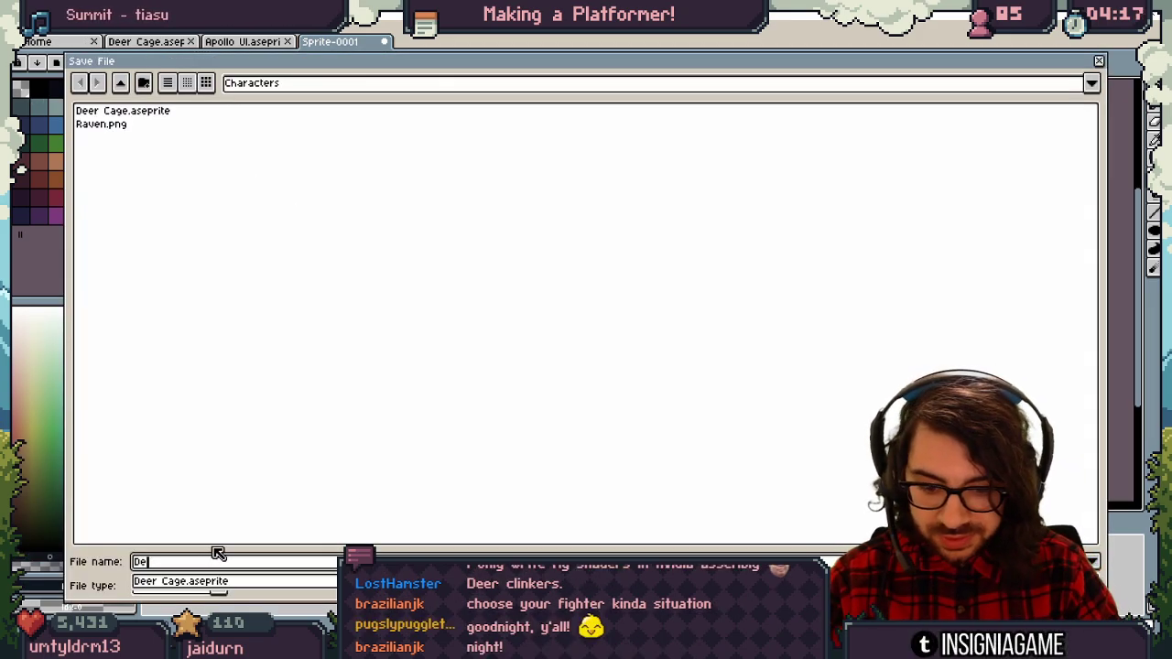
key(Return)
Export the deer sprite as Deer.png at 100% with all frames, and return to the shader graph in Unity.
key(ctrl+alt+shift+s)
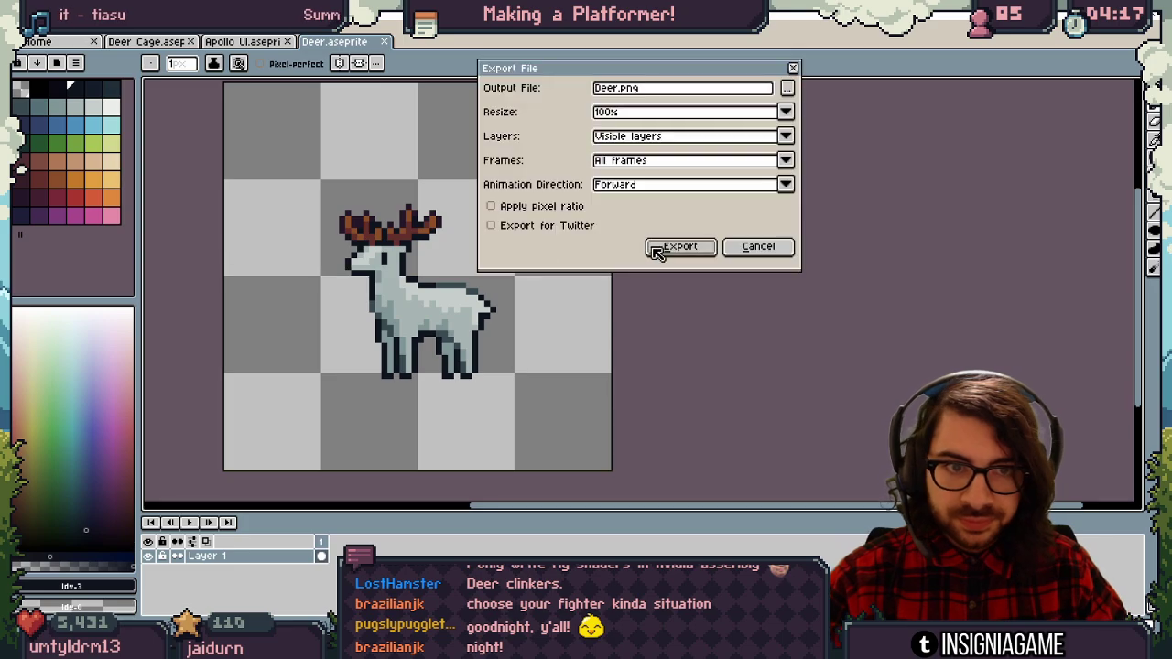
click(673, 249)
click(500, 646)
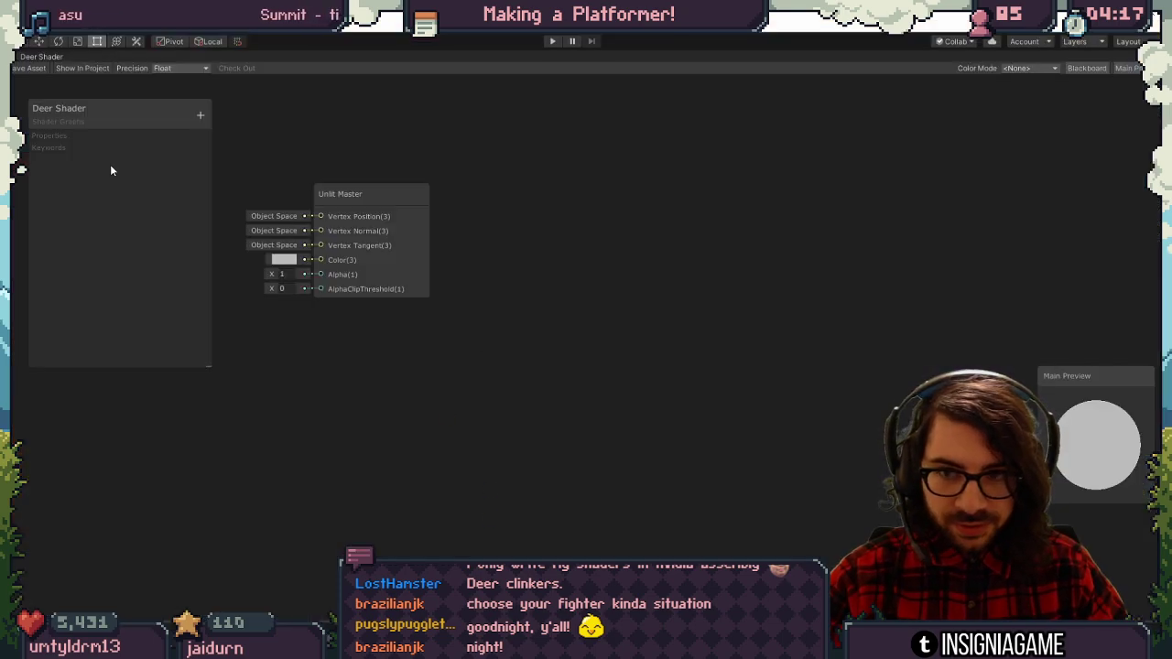
Add a Texture2D property named MainTex with the reference _MainTex to the shader.
click(199, 115)
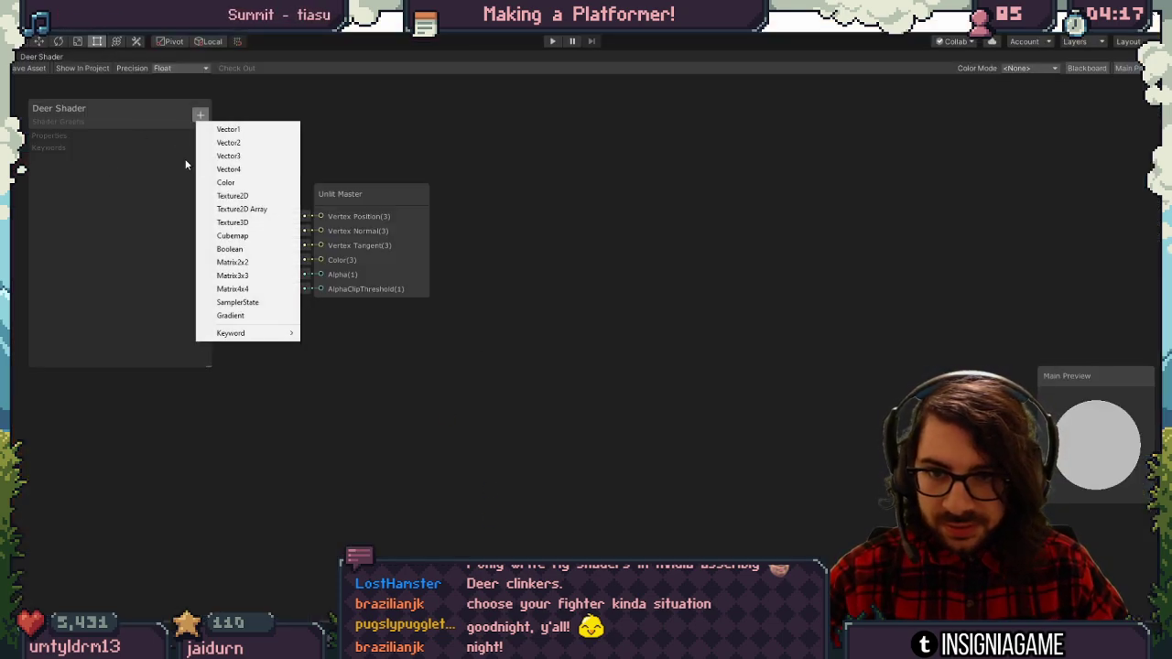
click(238, 196)
text(MainTex)
key(Tab)
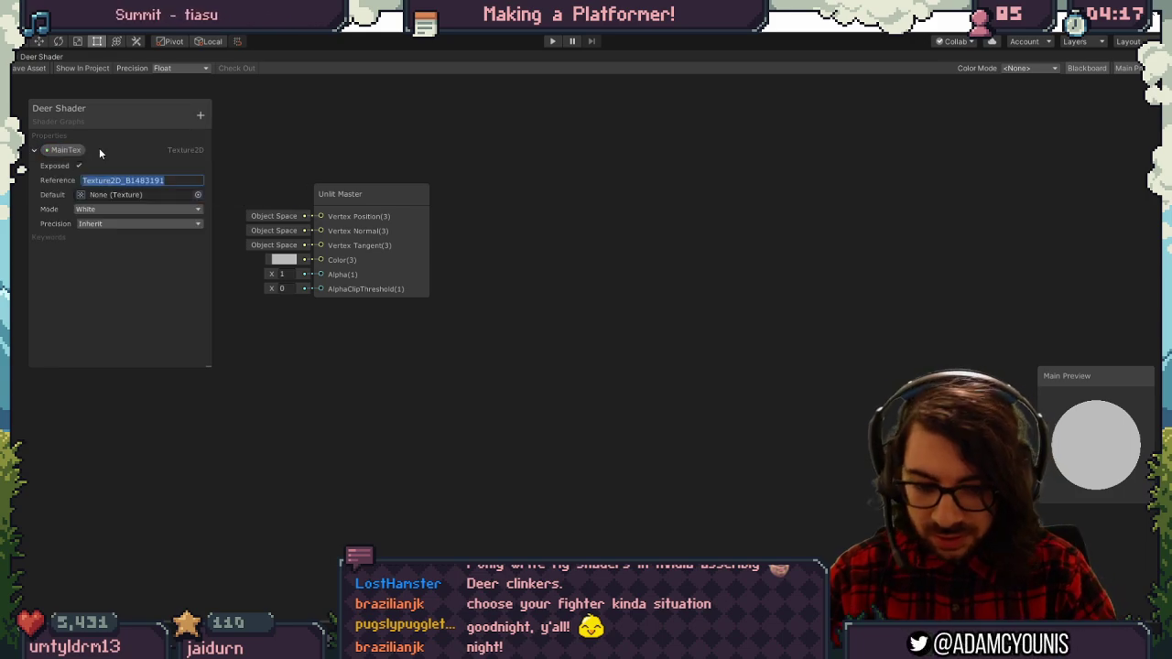
text(_MainTex)
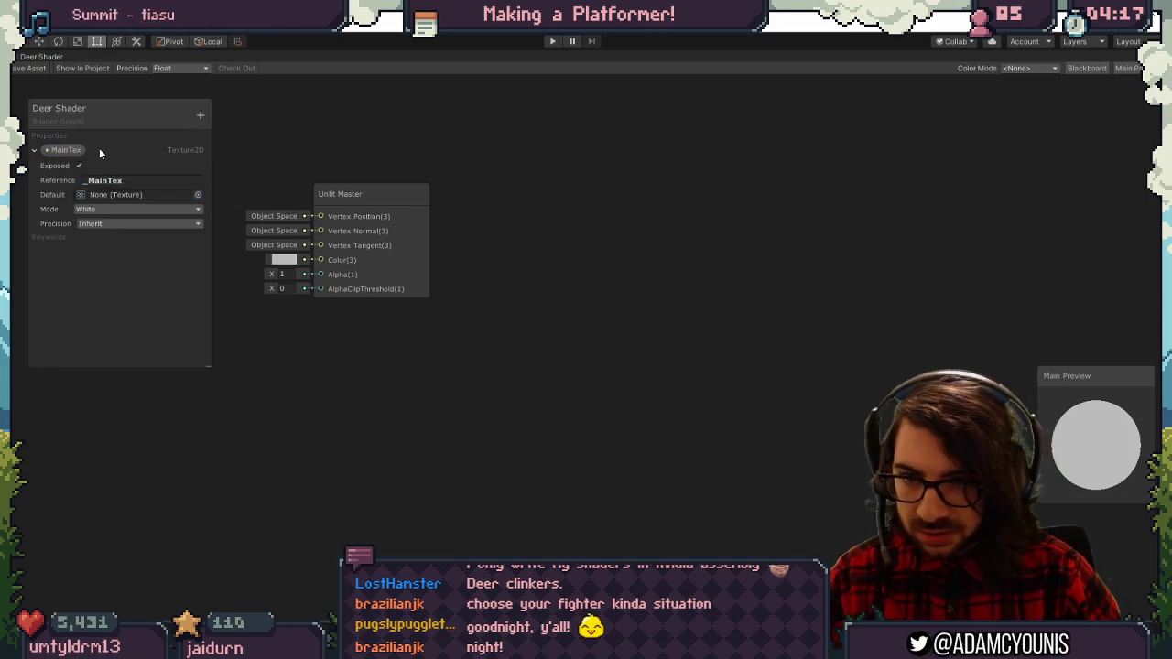
Assign the Deer texture as the default of the MainTex property.
click(198, 195)
text(deer)
key(Down)
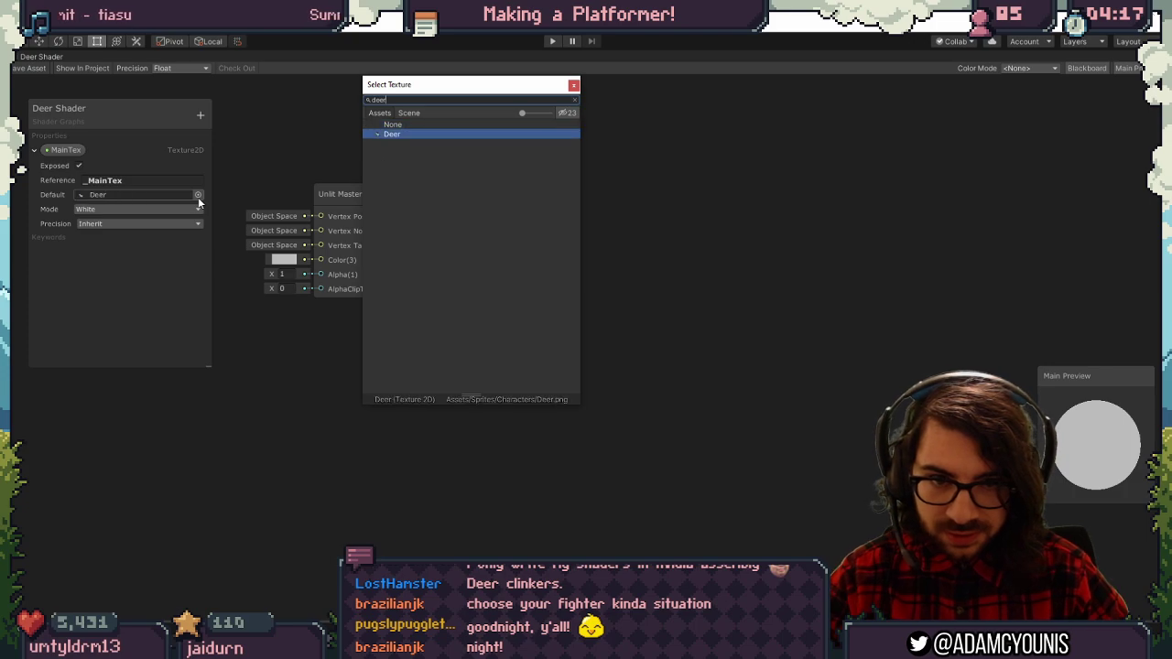
key(Return)
Place MainTex in the graph, feed it into a new Sample Texture 2D node, and move Unlit Master away to make room.
click(353, 198)
drag(355, 203, 607, 225)
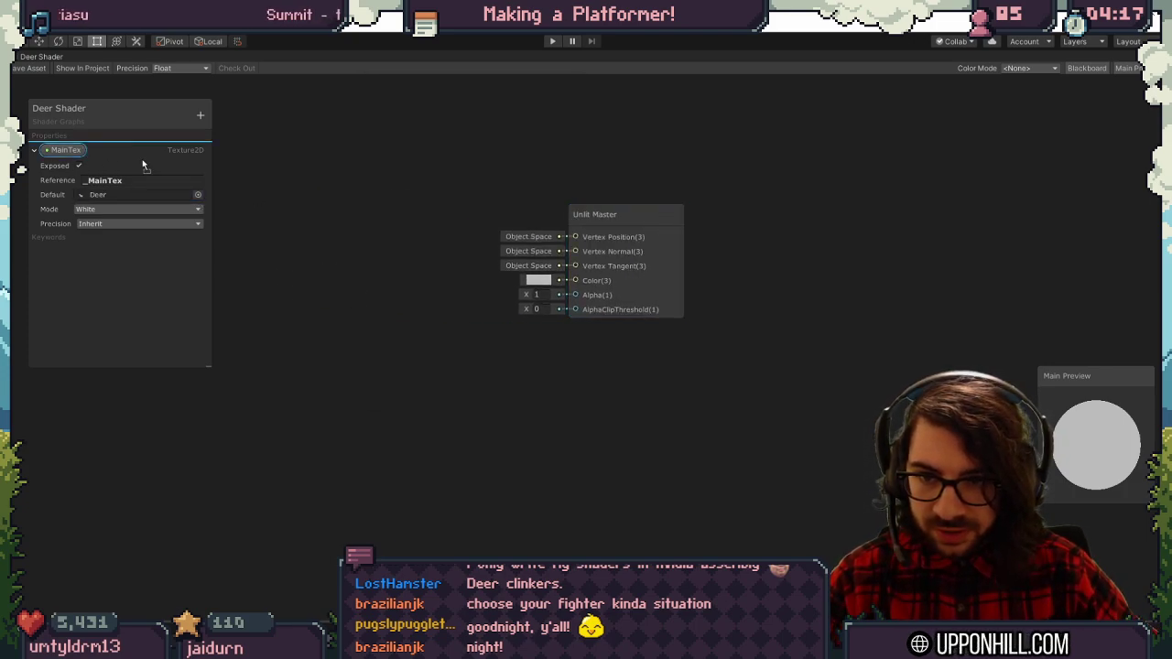
drag(376, 192, 420, 253)
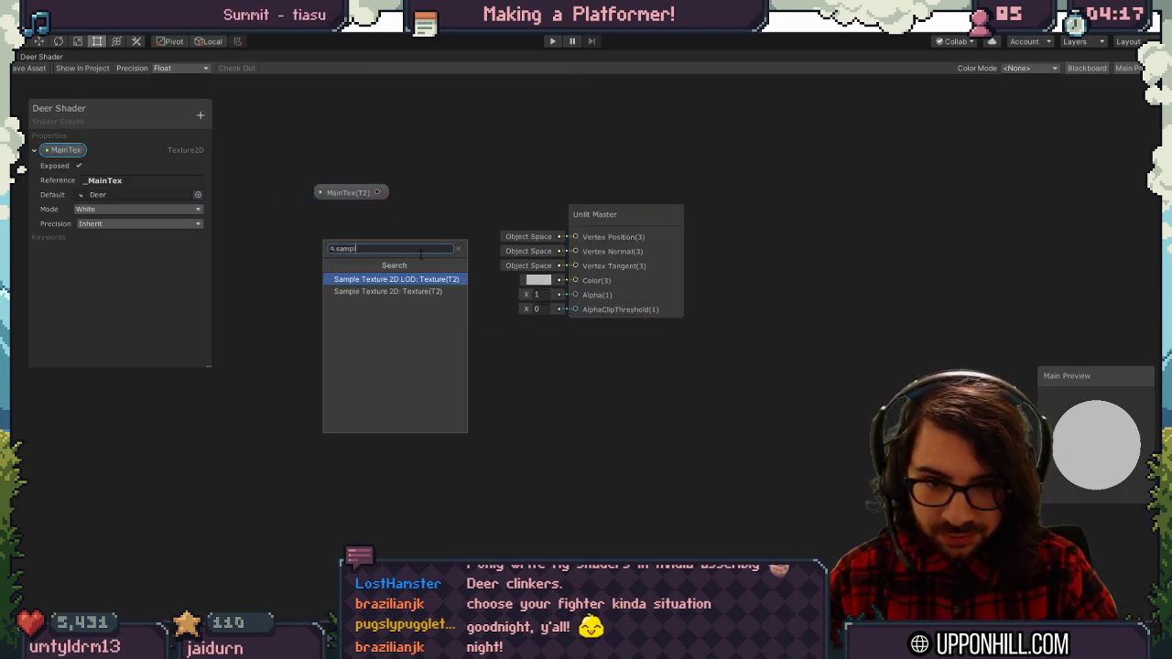
key(Down)
key(Return)
drag(614, 222, 705, 232)
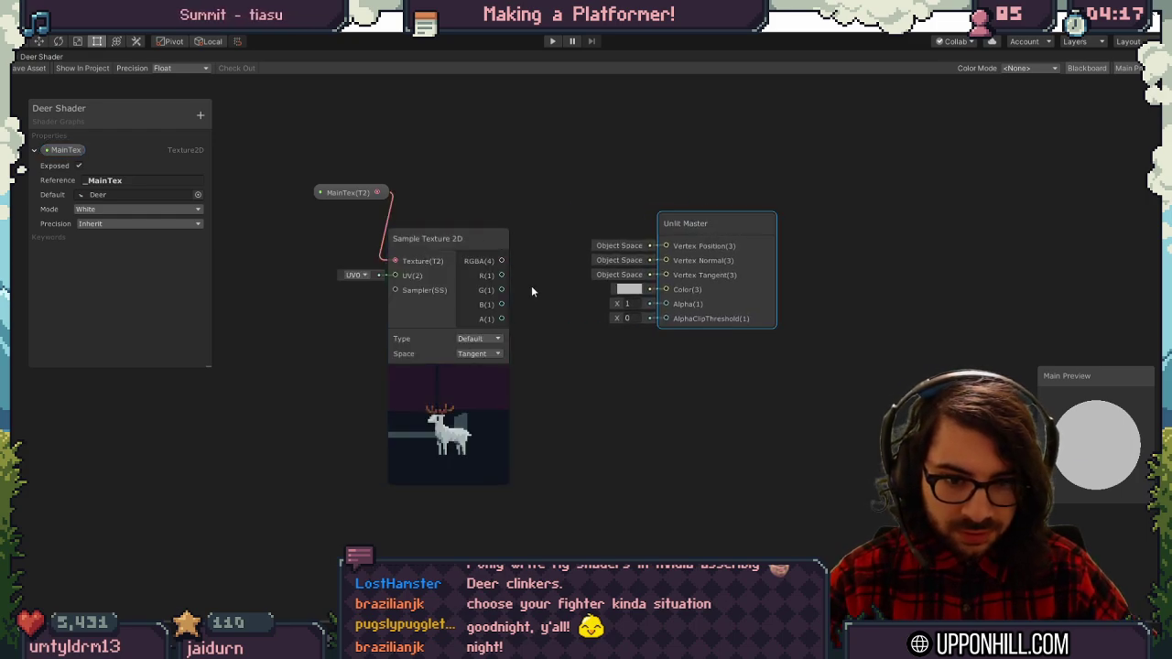
mouse_move(505, 315)
middle_down()
mouse_move(421, 302)
mouse_move(527, 306)
middle_up()
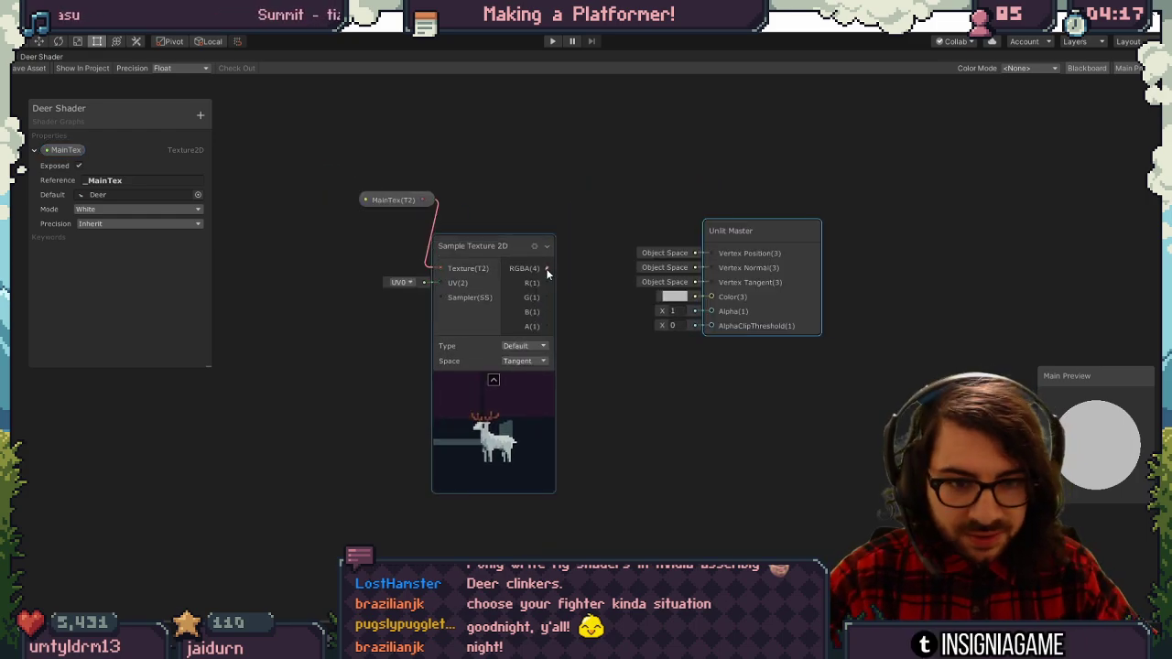
Add a Subtract node with the Sample Texture 2D RGBA output feeding its A input.
drag(547, 268, 612, 370)
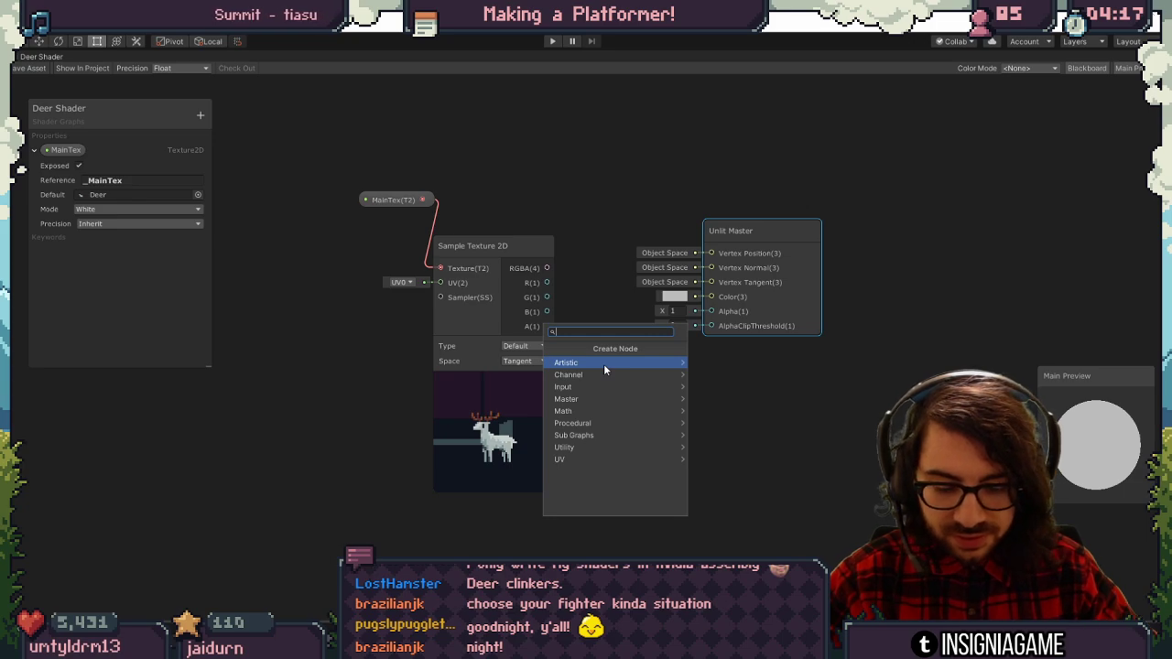
key(Escape)
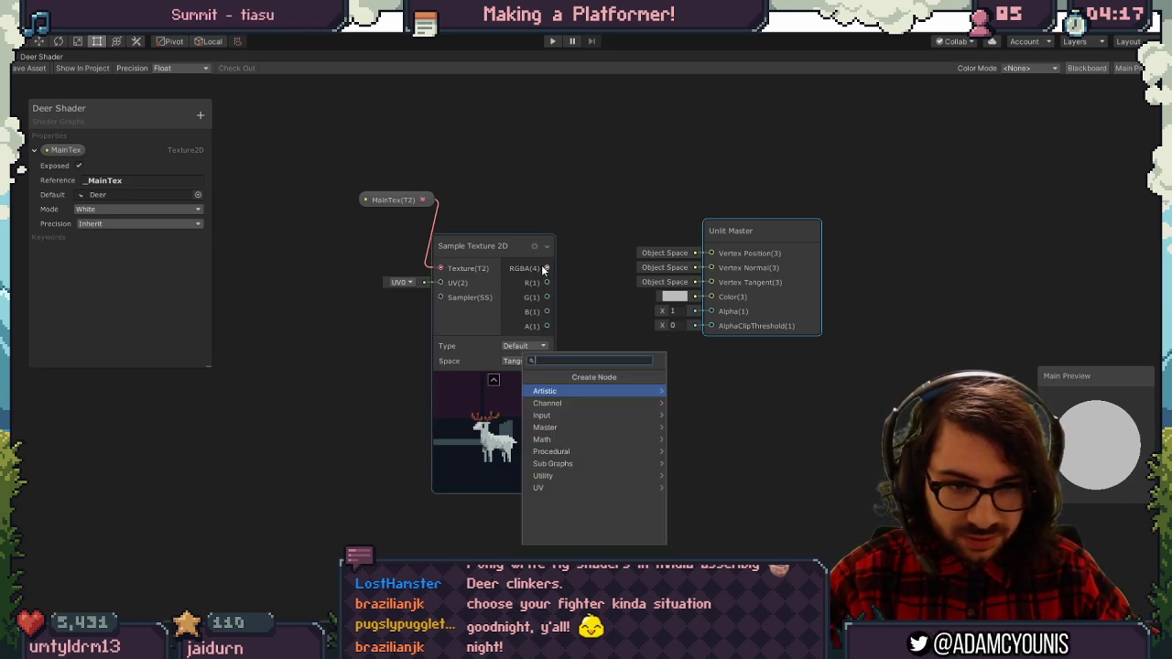
drag(547, 270, 628, 318)
text(sub)
key(Return)
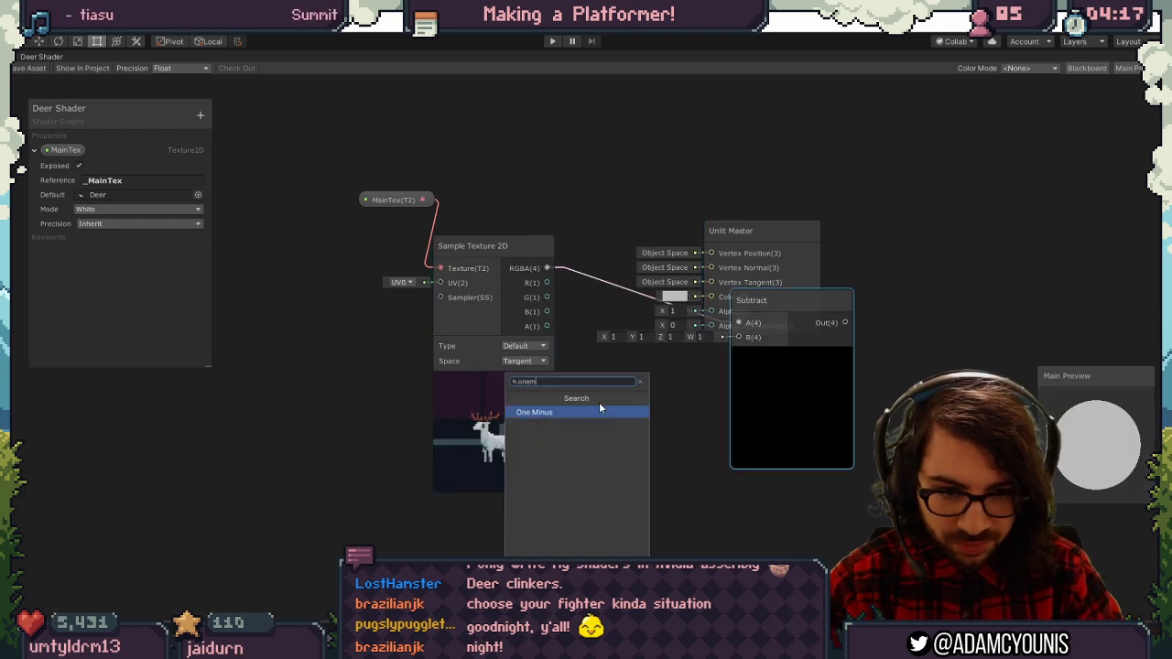
Add a One Minus node on the texture's alpha, connect it to Subtract's B input, and spread out the nodes.
key(Return)
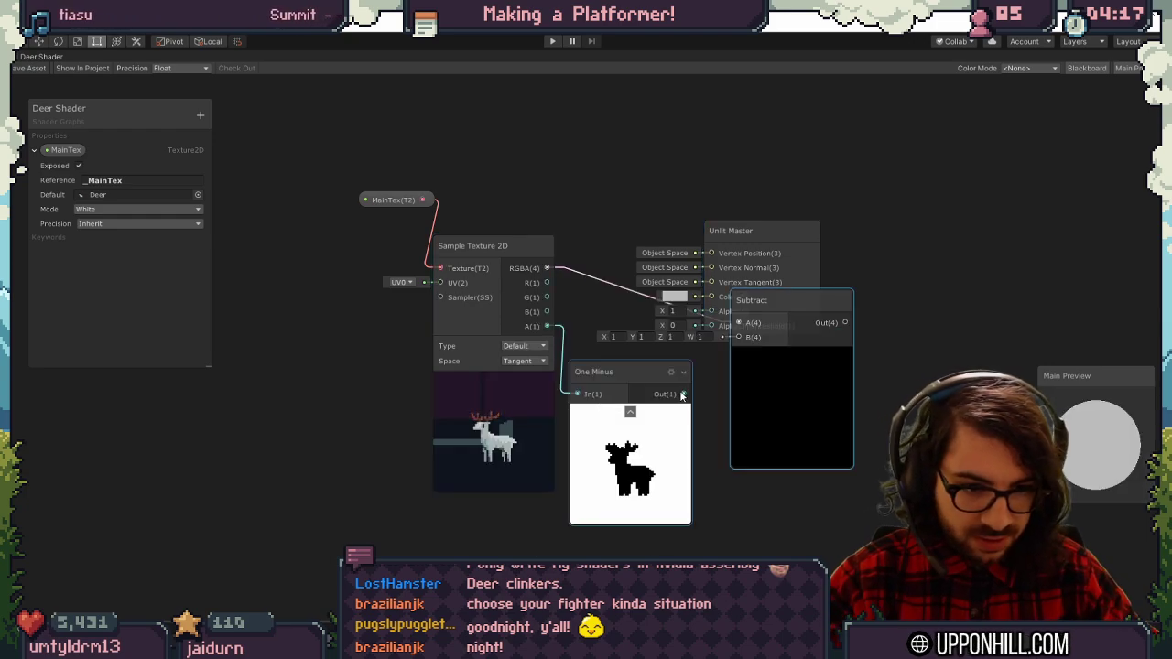
drag(683, 394, 738, 337)
drag(789, 300, 756, 281)
drag(756, 238, 947, 199)
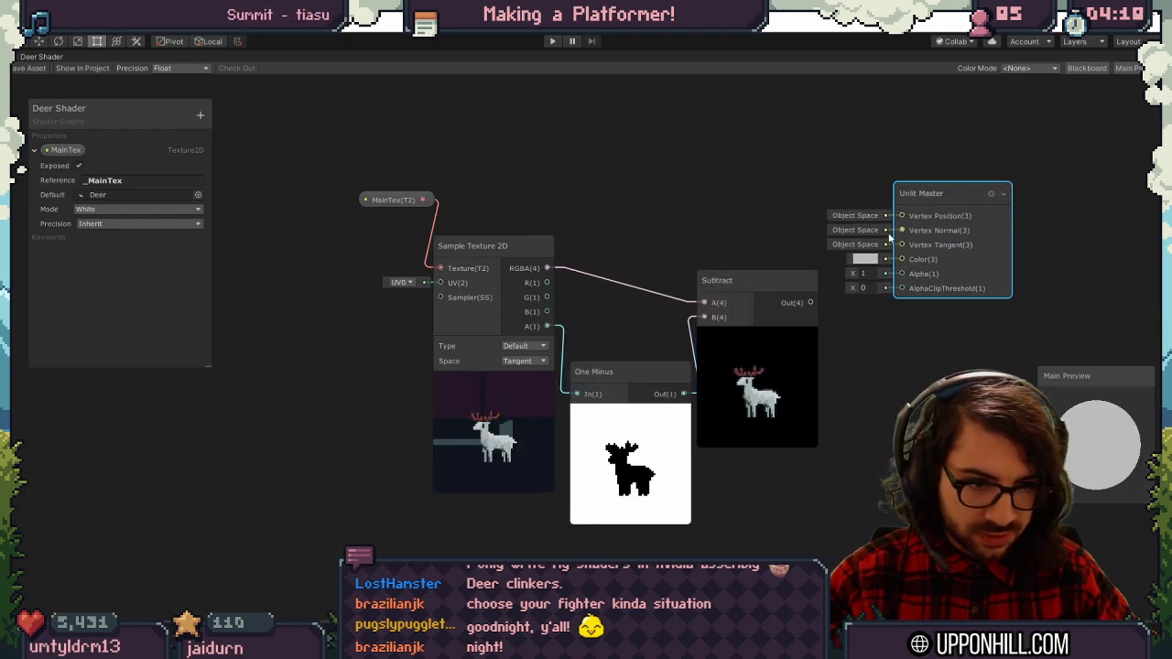
drag(753, 278, 756, 210)
Set the Unlit Master node's surface to Transparent with Alpha blend and enable Two Sided.
middle_drag(756, 210, 313, 205)
drag(500, 191, 607, 199)
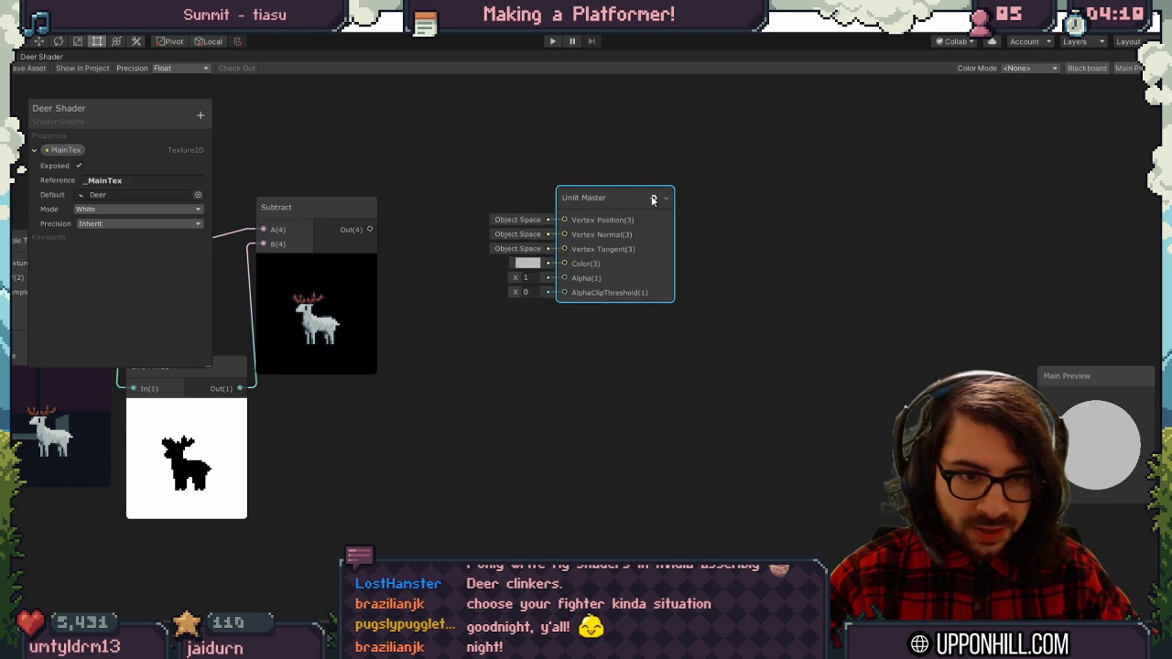
click(652, 196)
click(797, 233)
click(807, 261)
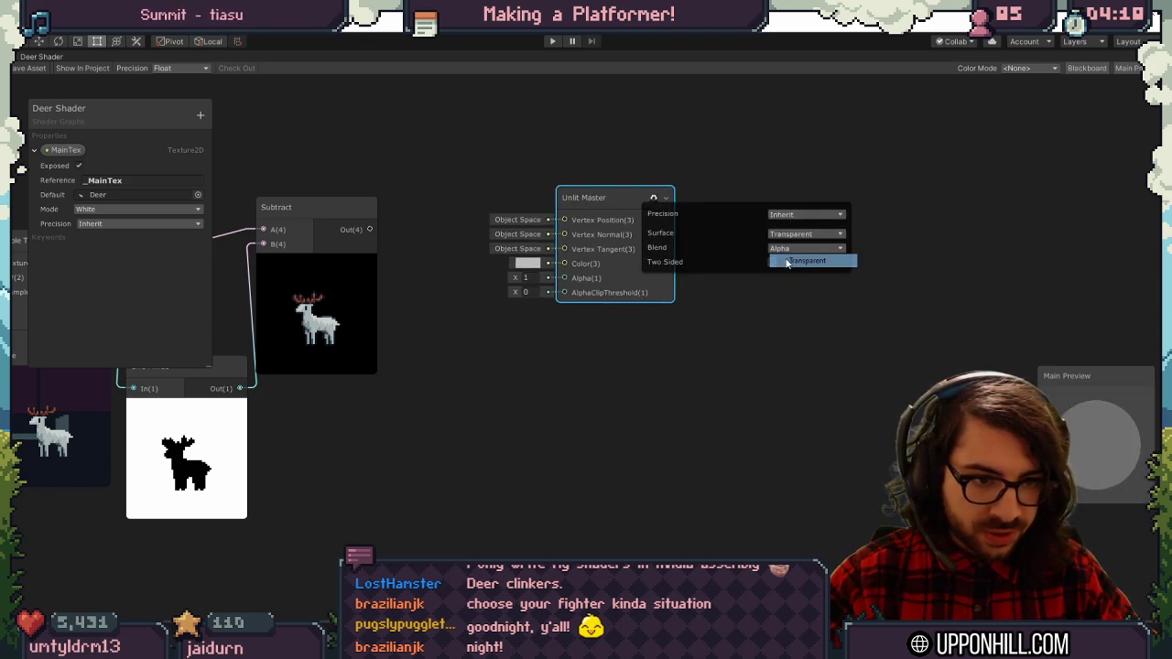
click(806, 248)
click(787, 261)
click(540, 338)
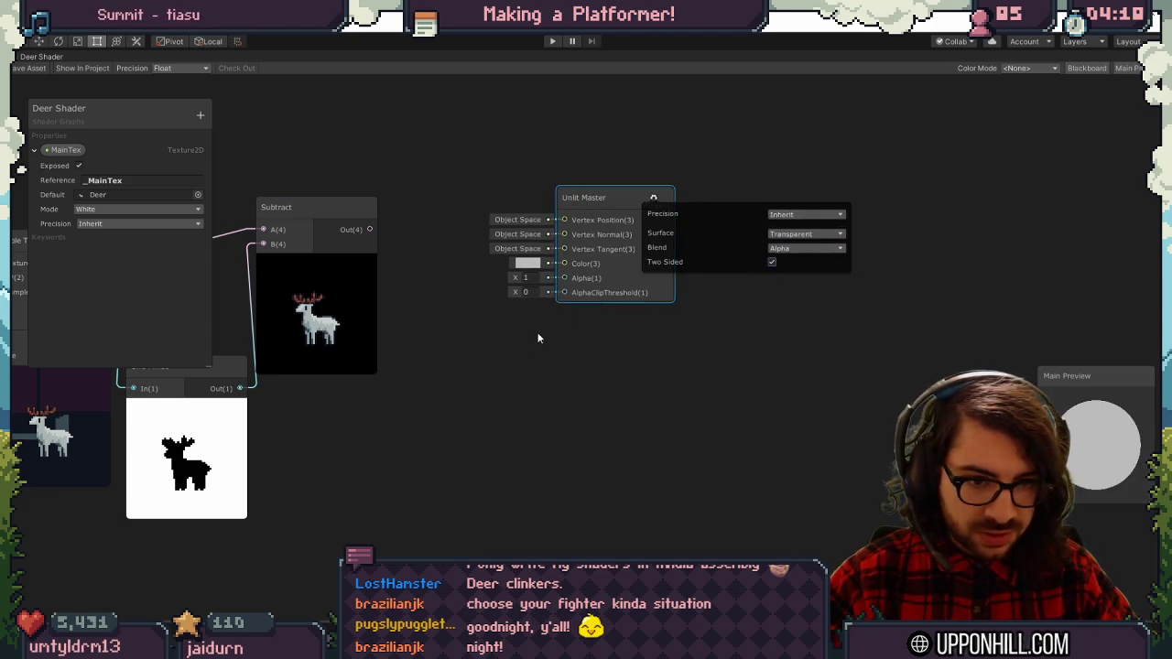
Connect the Subtract output to Unlit Master's Color and the Sample Texture 2D A output to its Alpha.
middle_drag(510, 338, 634, 321)
drag(494, 212, 687, 247)
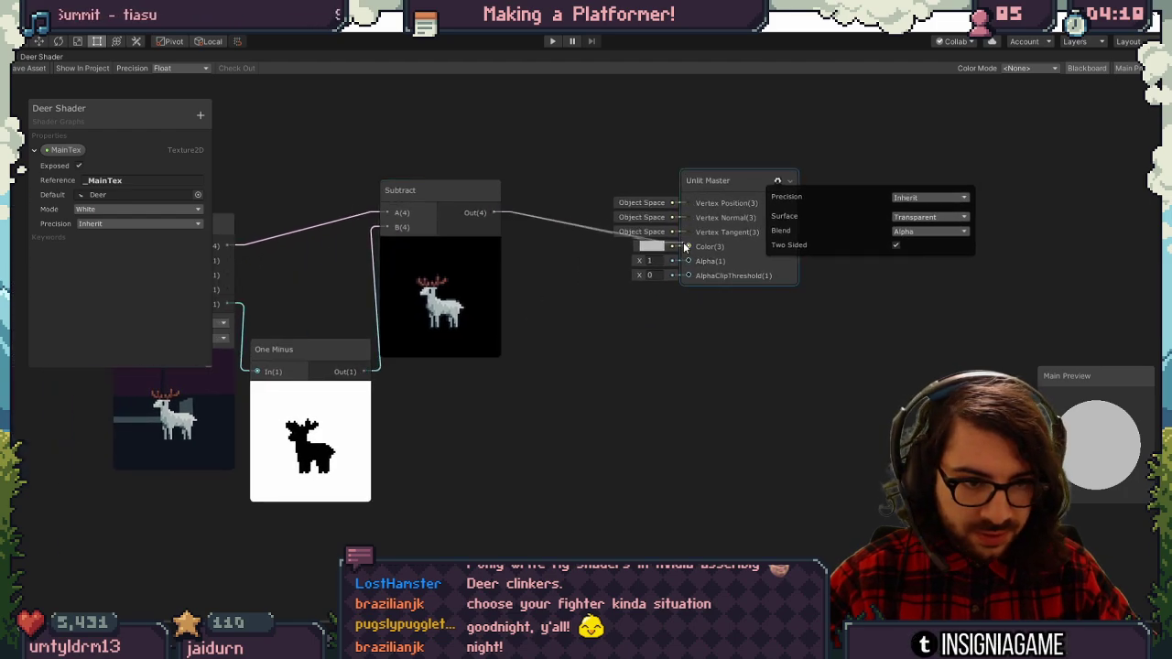
drag(366, 371, 591, 329)
middle_drag(592, 327, 655, 327)
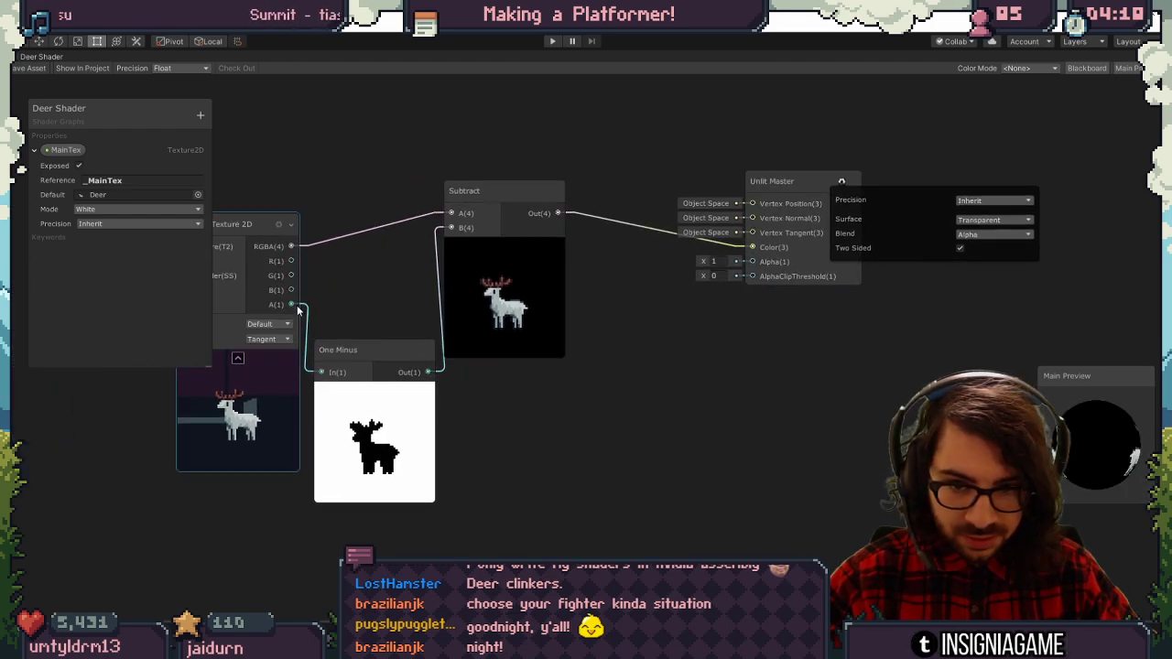
drag(293, 305, 751, 263)
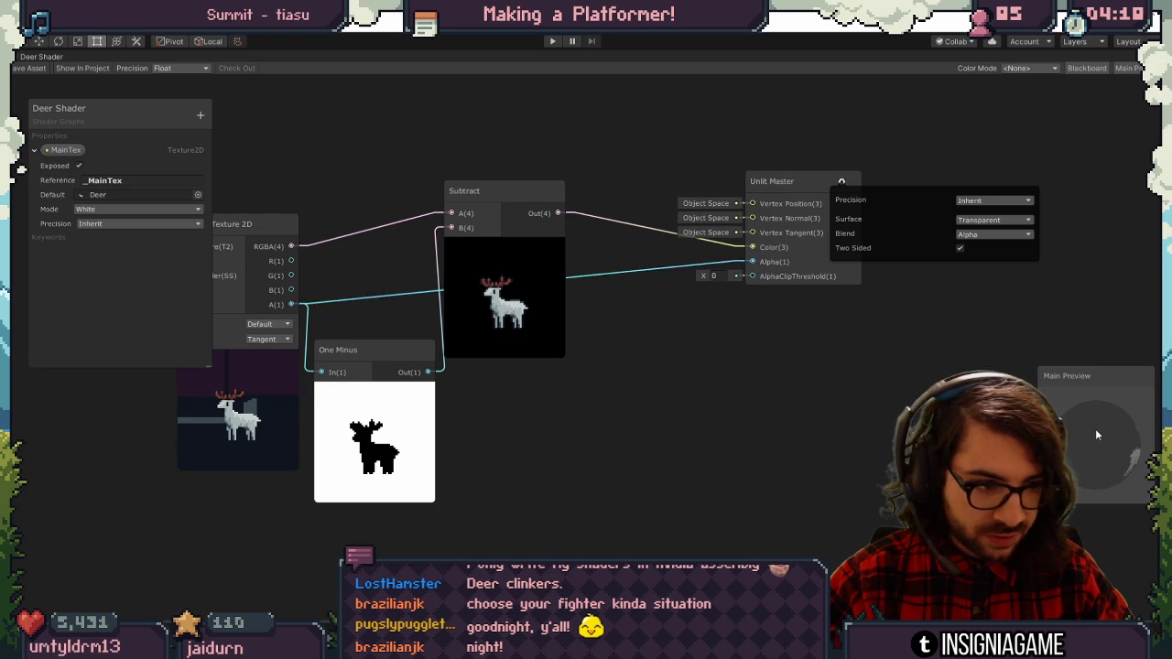
Change the main preview mesh to Quad, then enlarge the preview and place it below the Unlit Master node.
drag(1089, 442, 1081, 444)
drag(1080, 375, 999, 275)
right_click(1011, 318)
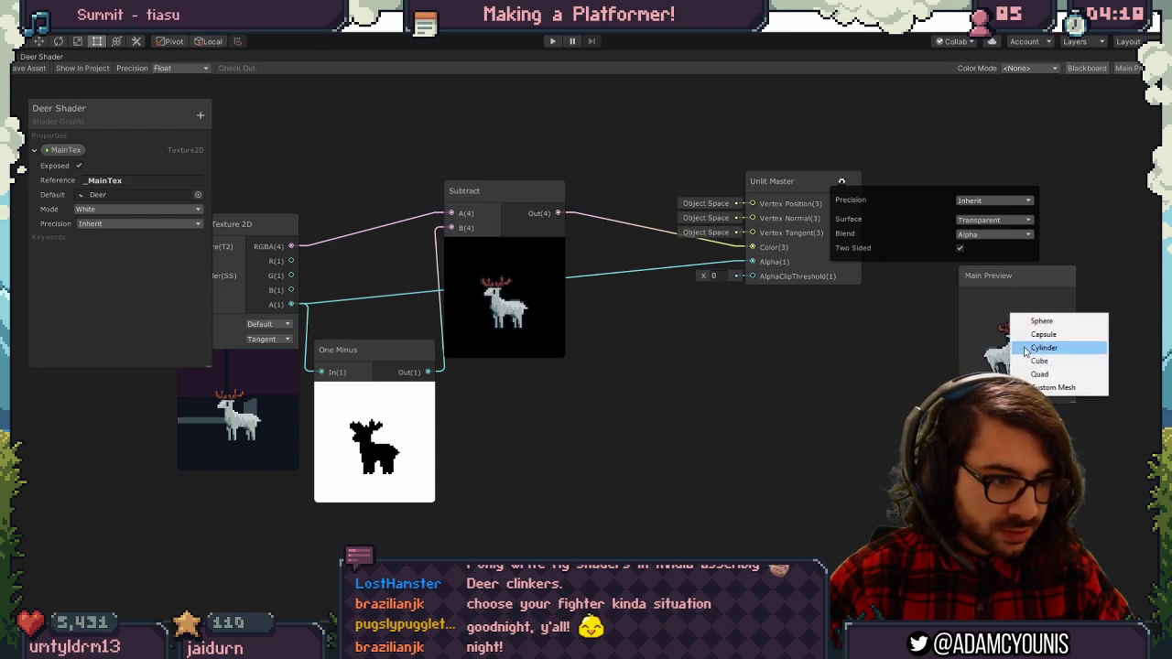
click(1029, 375)
drag(1012, 283, 670, 373)
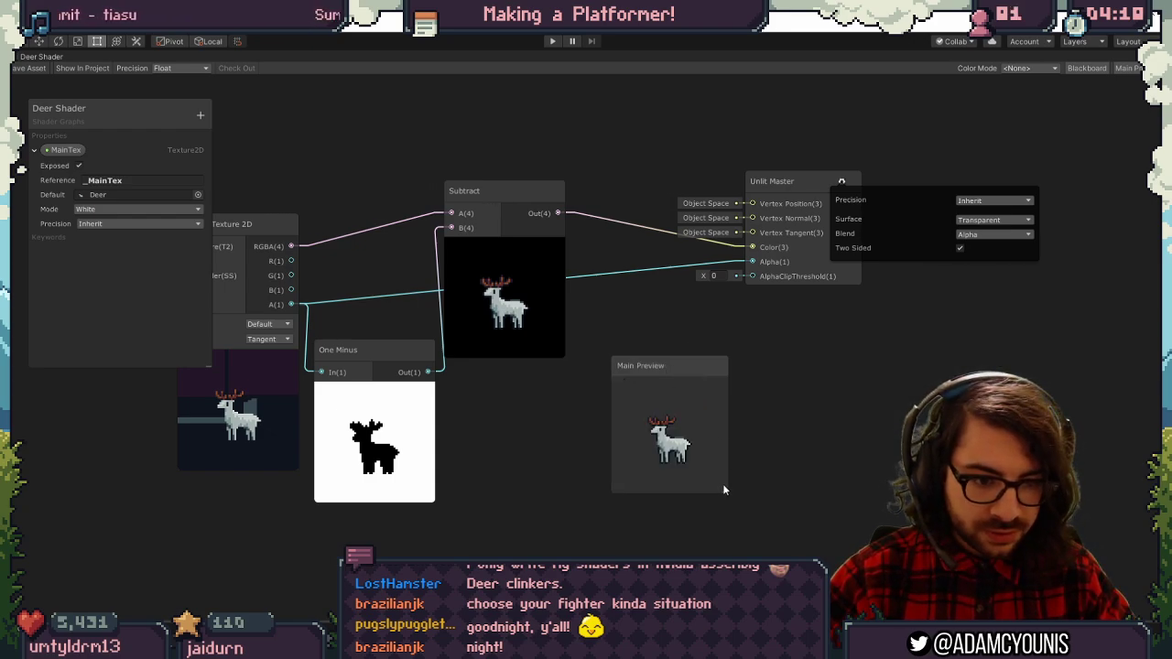
drag(732, 491, 831, 577)
drag(731, 362, 868, 307)
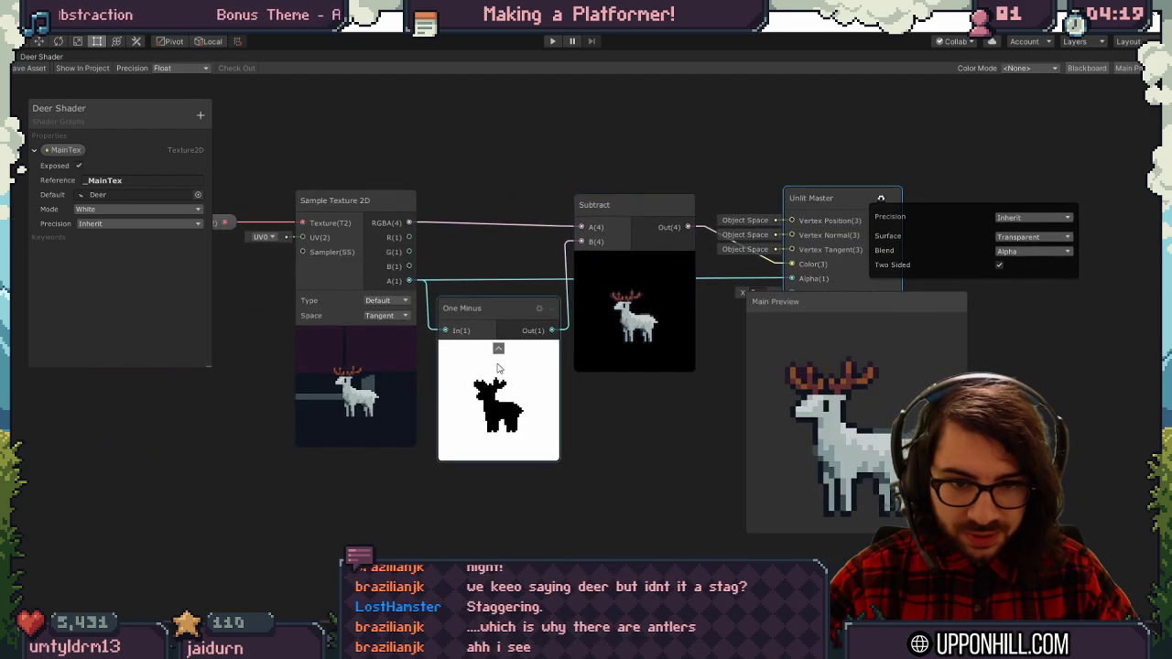
Shift the One Minus node slightly away from Subtract and close the Unlit Master node's settings.
click(493, 378)
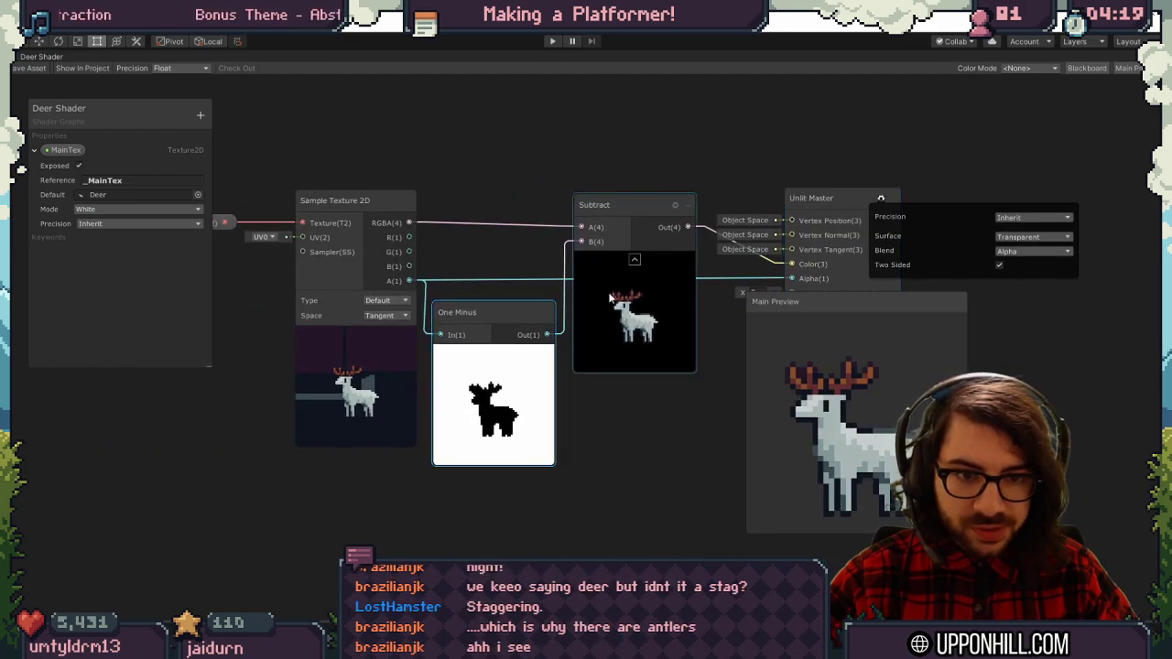
middle_drag(865, 195, 657, 216)
click(701, 196)
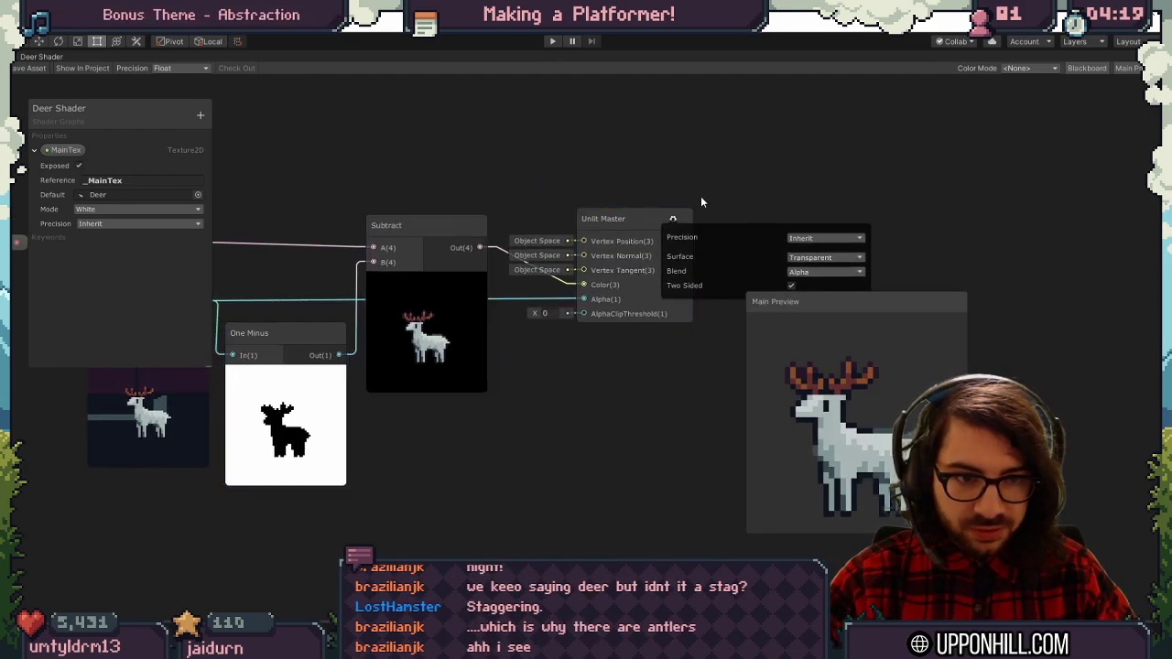
click(673, 219)
Add a Replace Color node and place it above the gap between the Subtract and Unlit Master nodes, moving Unlit Master further away.
right_click(531, 146)
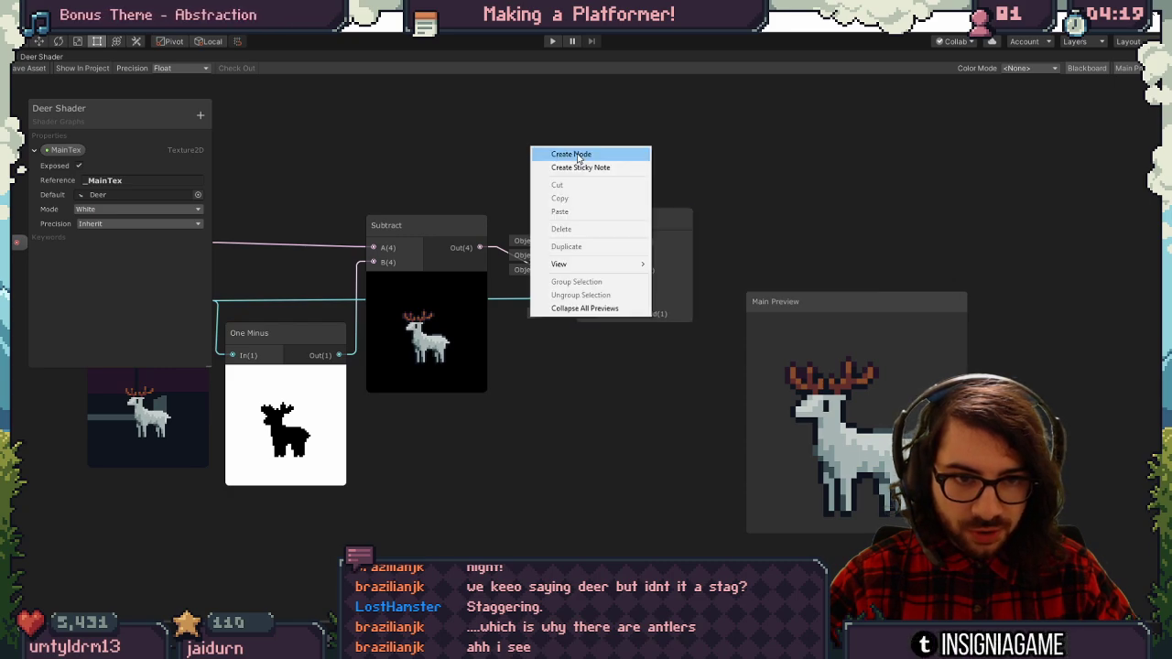
click(552, 152)
text(repl)
key(Return)
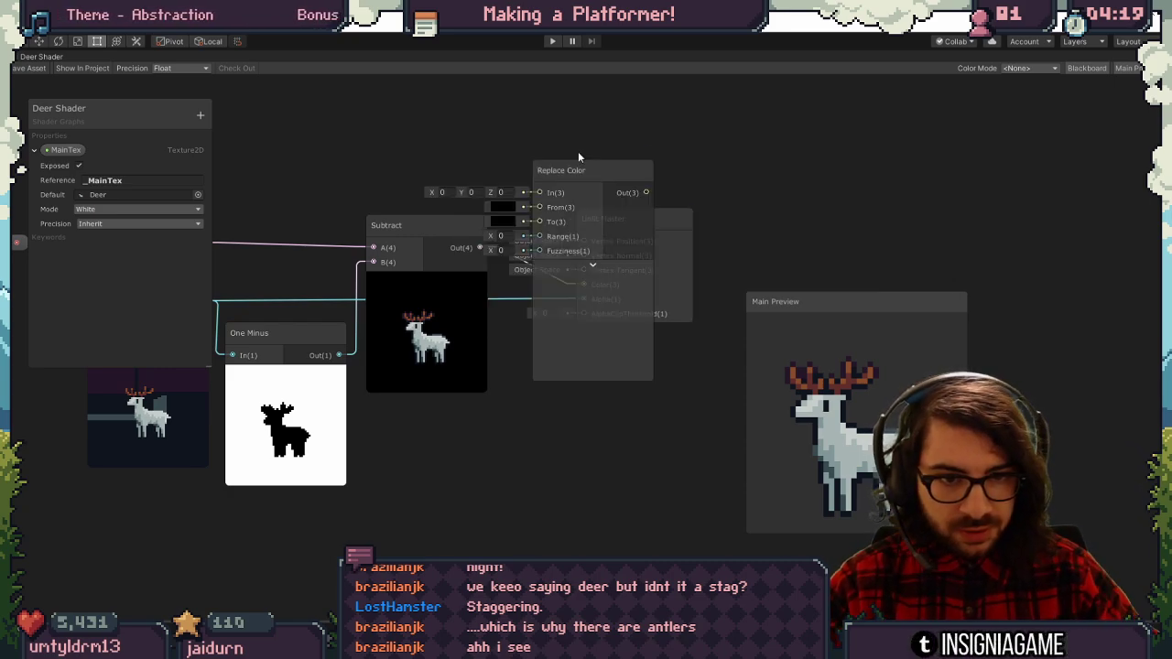
drag(586, 165, 526, 141)
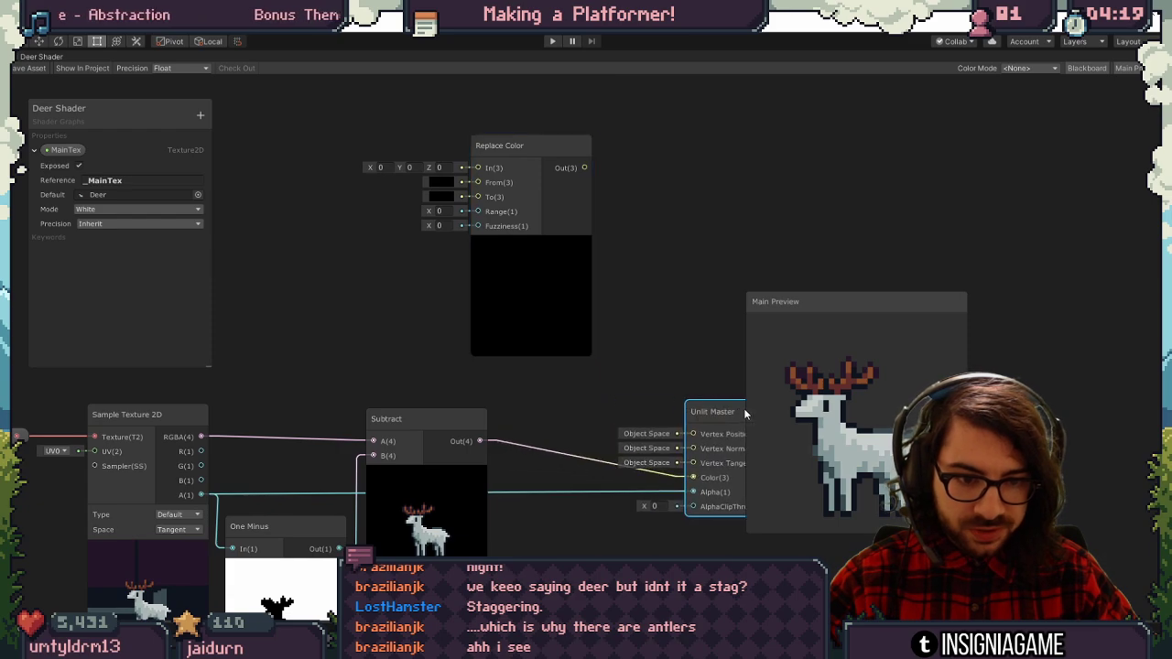
middle_drag(538, 417, 514, 429)
drag(466, 158, 551, 149)
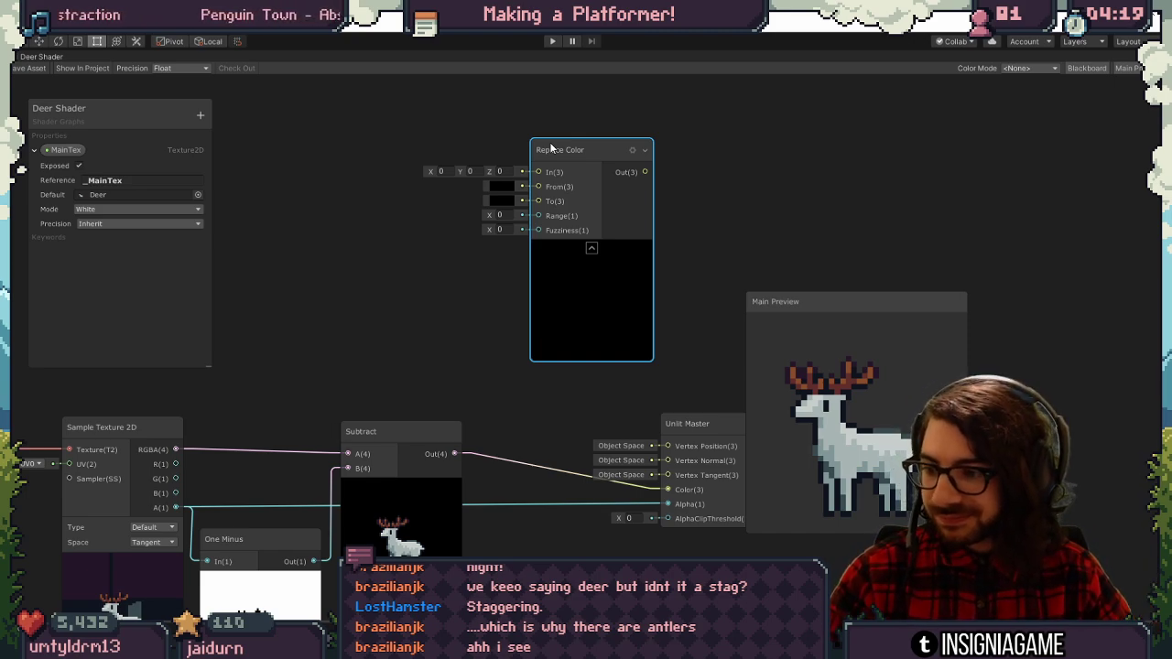
Connect the Subtract output to Replace Color's In input and reposition the Replace Color node.
scroll(508, 273, down, 5)
scroll(495, 303, up, 4)
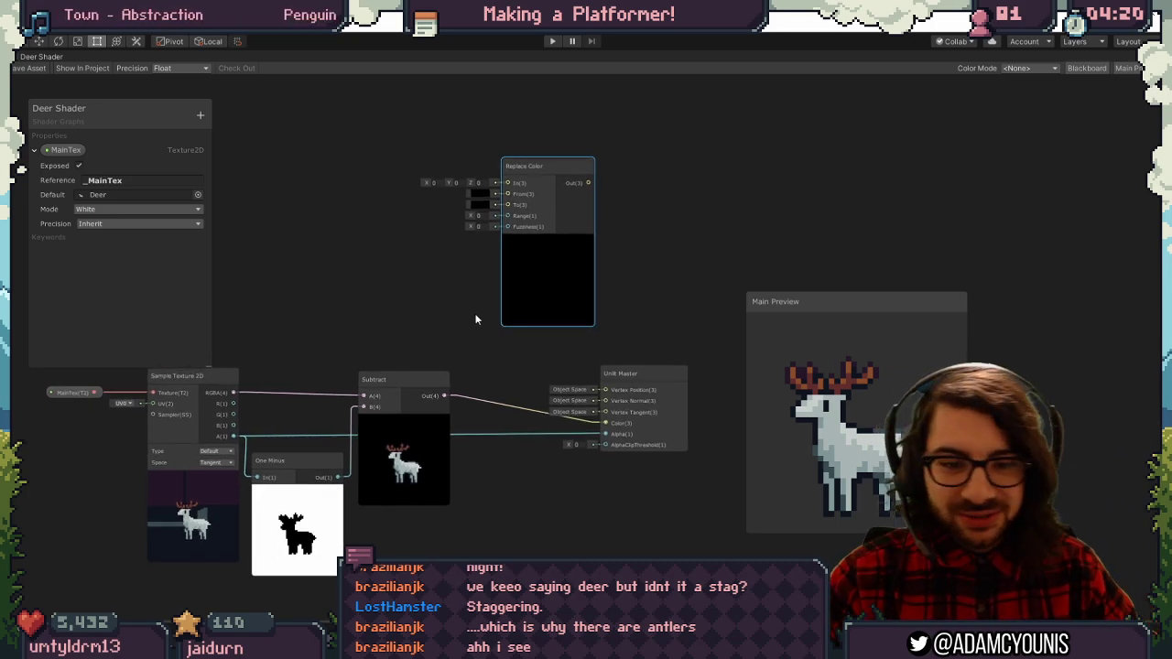
scroll(395, 444, up, 2)
drag(390, 432, 421, 156)
drag(442, 137, 500, 178)
Set Replace Color's From to the light grey C7CFCC sampled from the preview deer and its To to red (200, 22, 22).
click(438, 211)
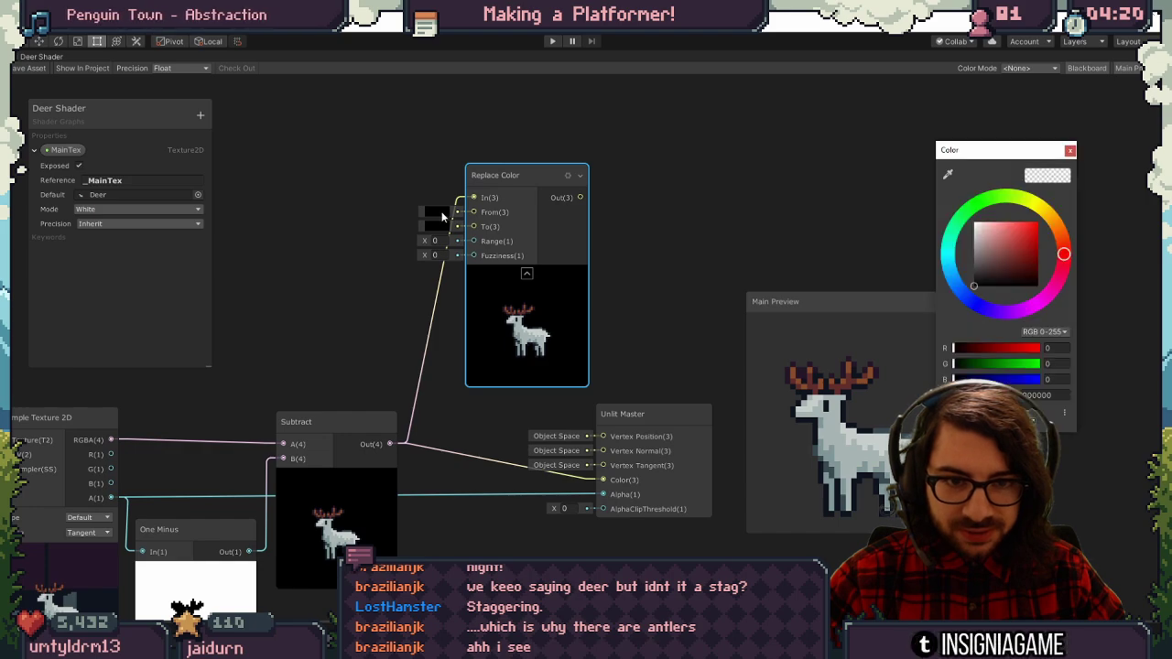
click(980, 236)
click(948, 174)
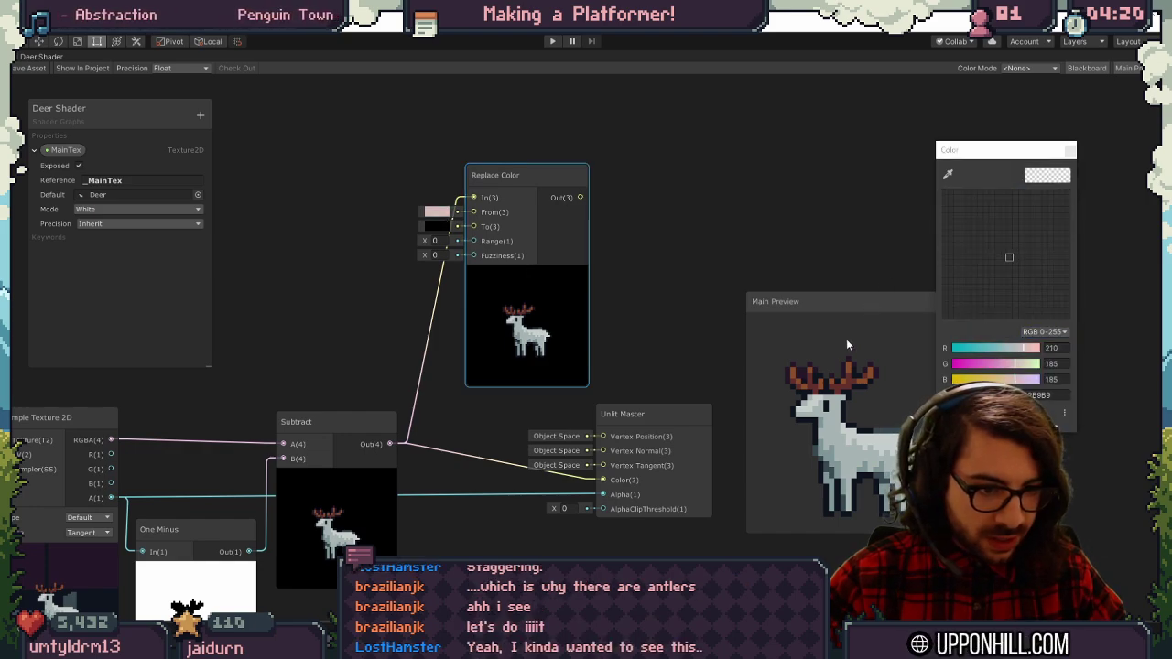
click(818, 402)
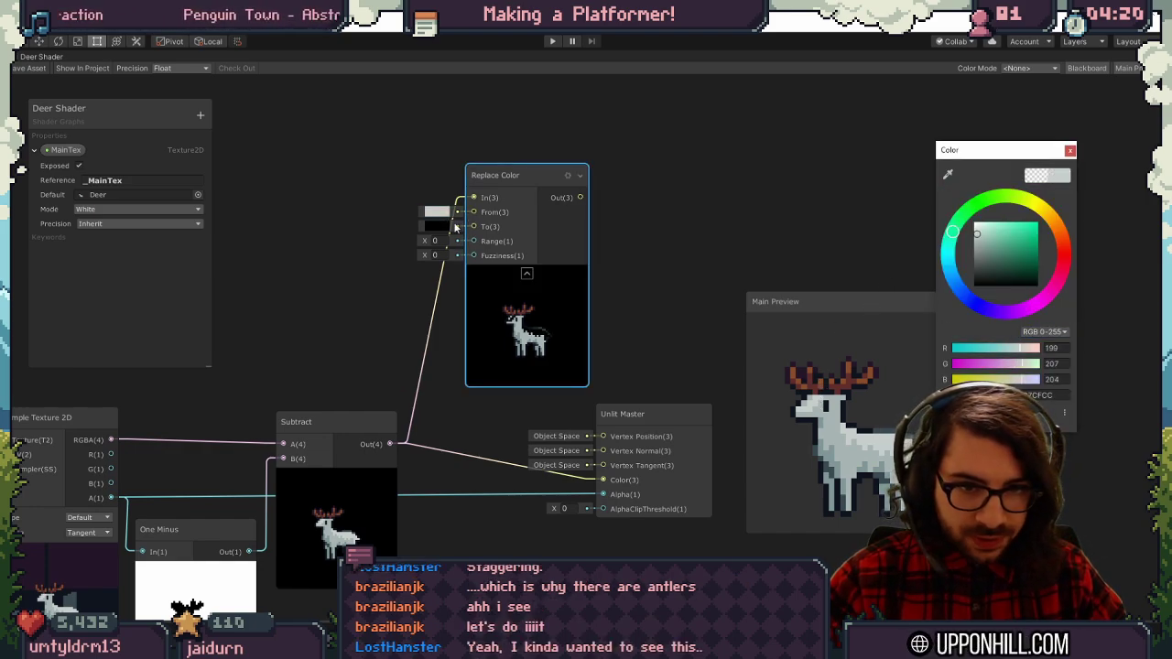
click(438, 228)
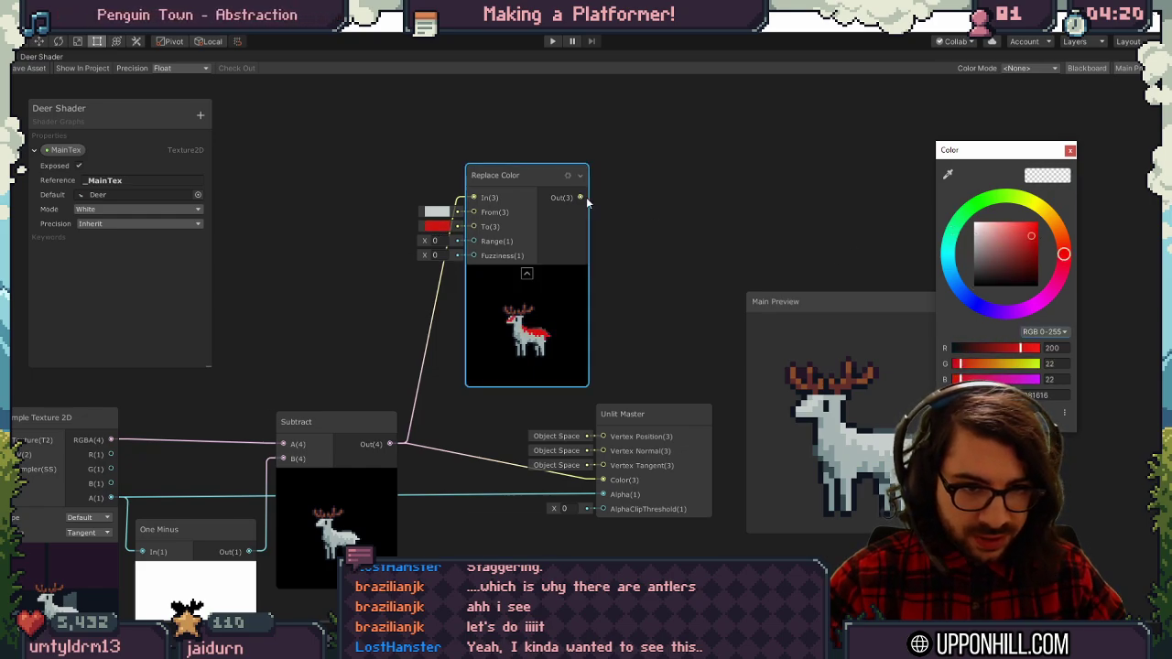
Connect Replace Color's output to Unlit Master's Color, then move the Unlit Master node and the main preview clear of the other nodes.
drag(579, 197, 605, 483)
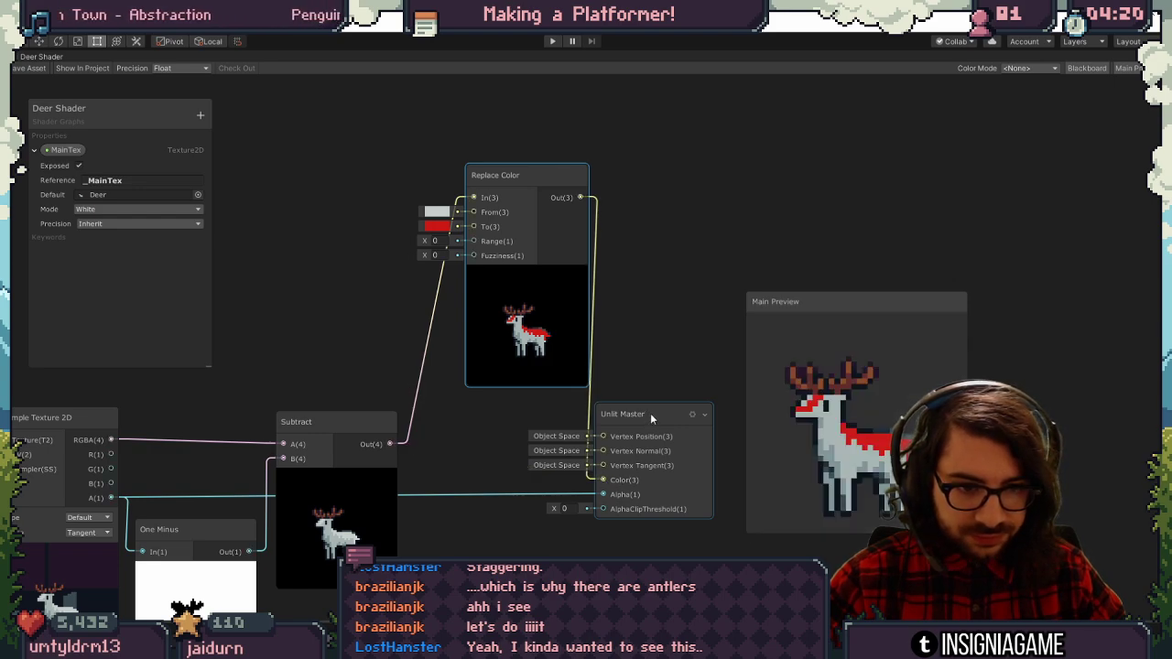
drag(650, 413, 677, 449)
middle_drag(686, 374, 561, 346)
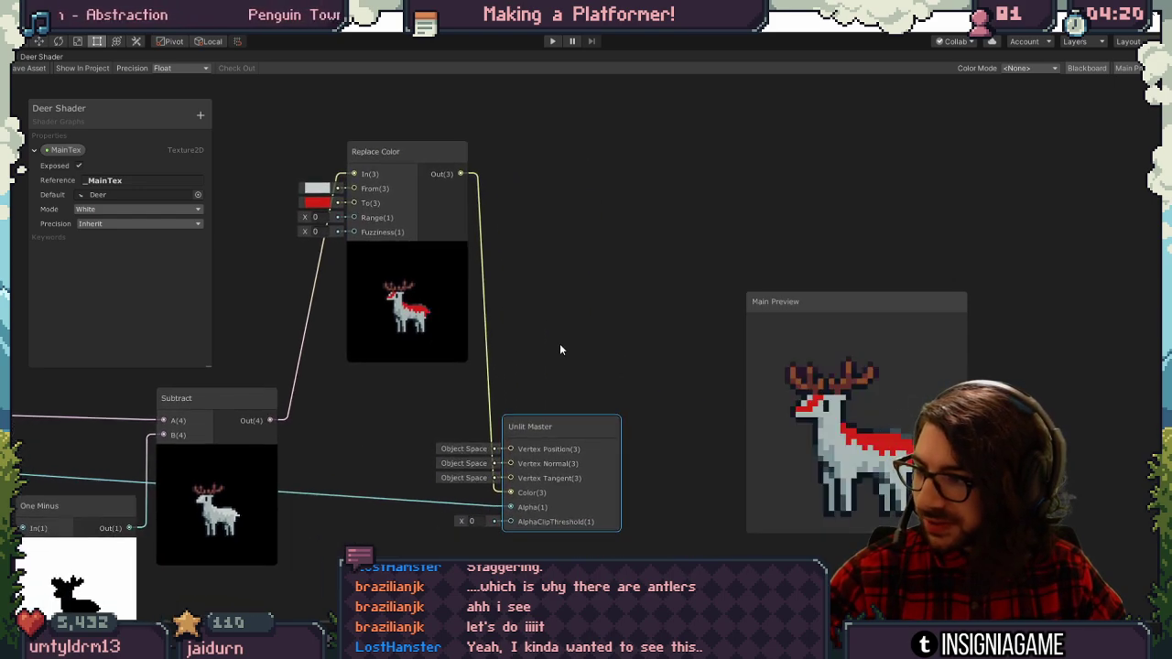
drag(829, 300, 908, 153)
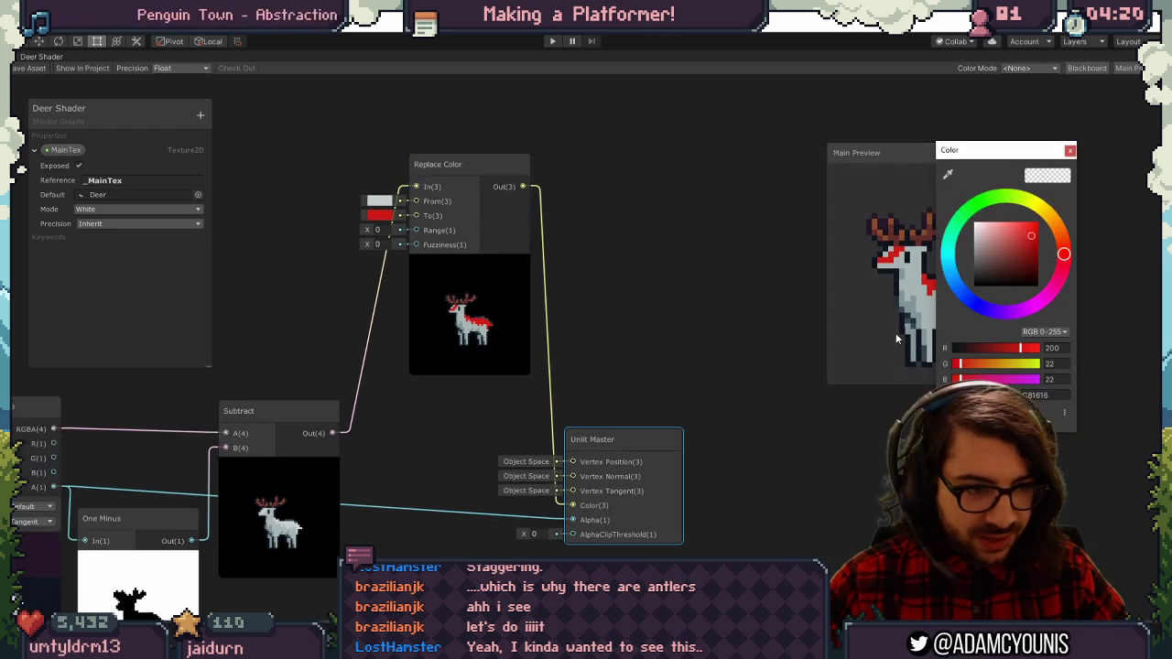
middle_drag(525, 221, 646, 237)
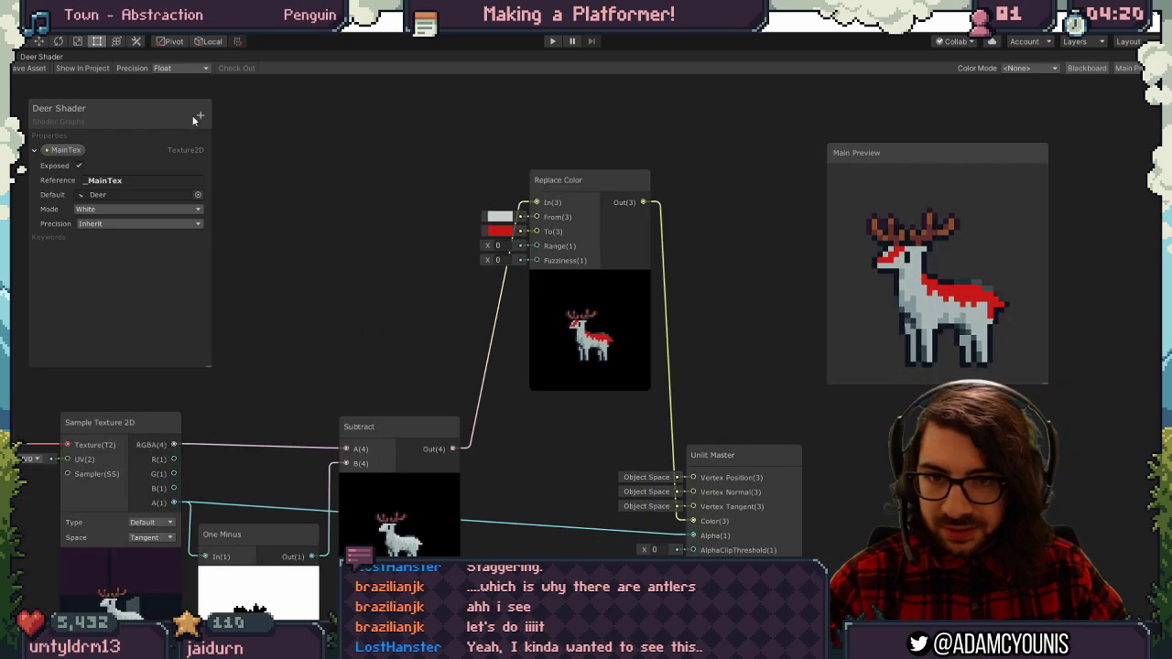
Add a Color property named Colour and connect it to Replace Color's To input.
click(201, 115)
click(229, 176)
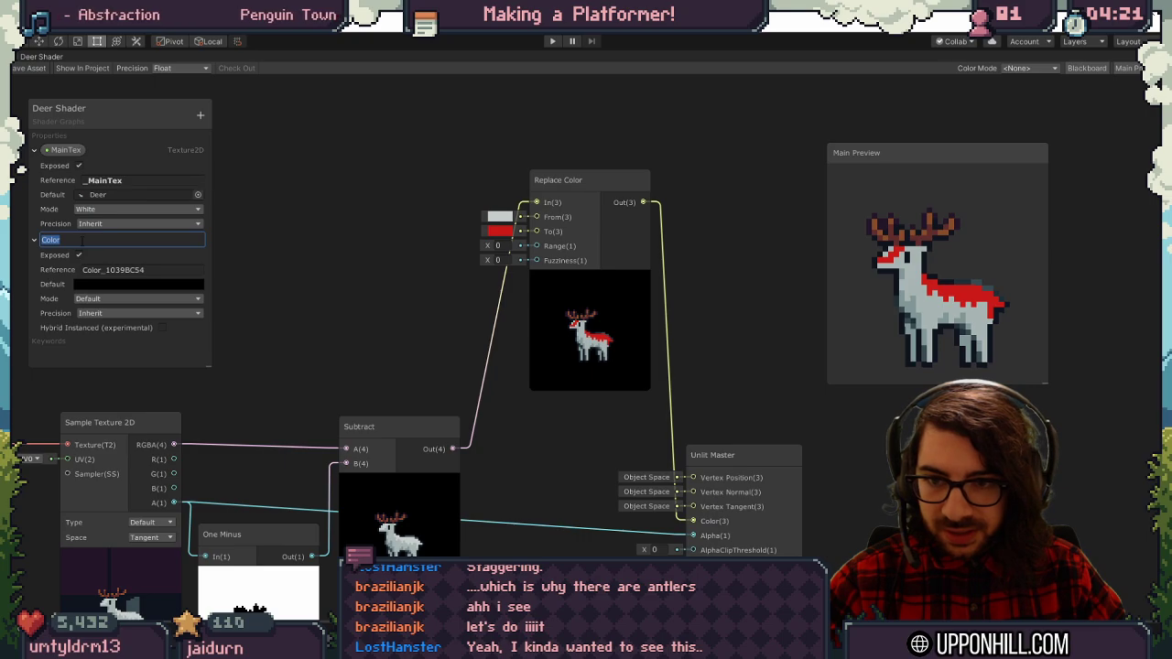
text(Colour)
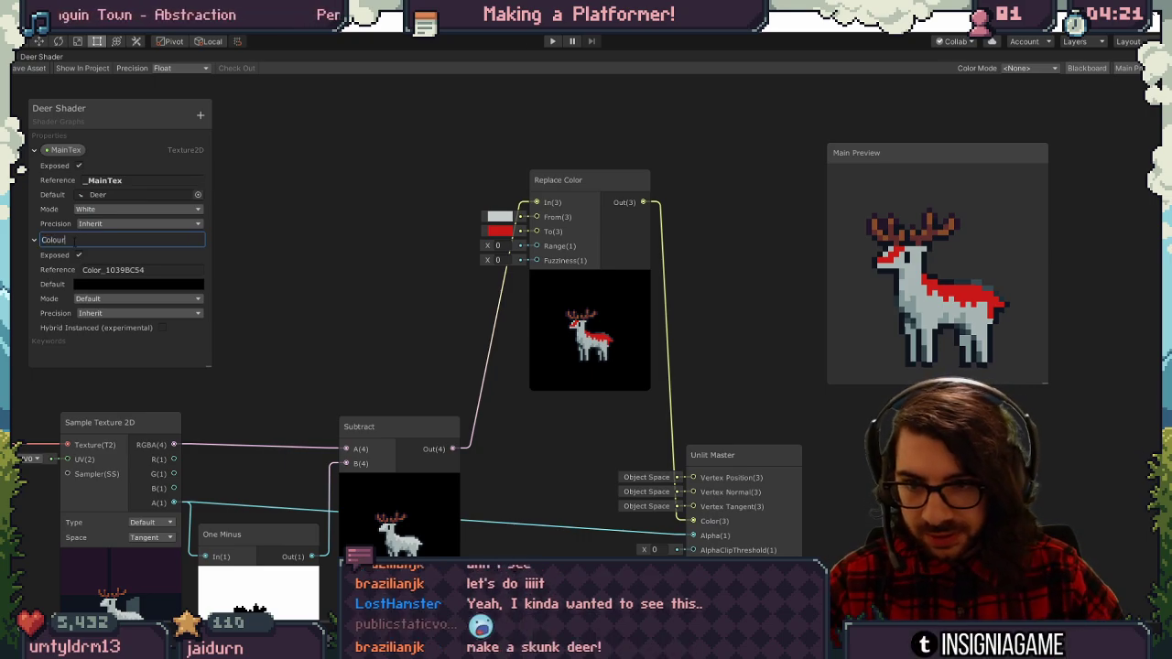
click(96, 285)
drag(64, 241, 536, 231)
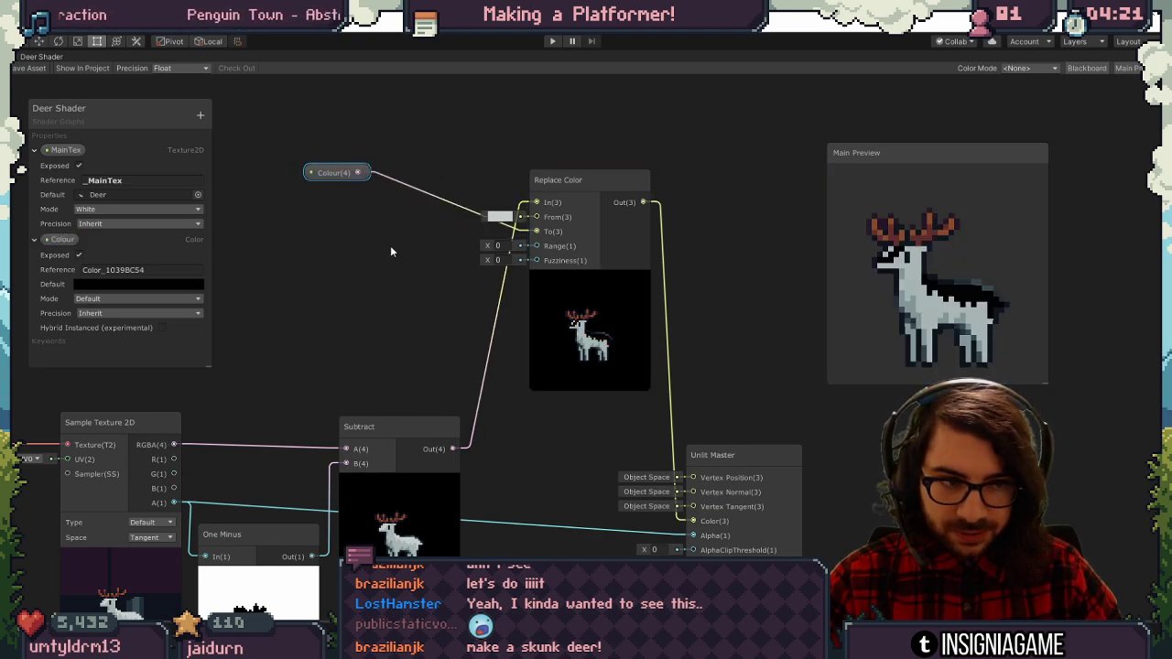
Set the Colour property's default to a light green and line its node up with Replace Color's To input.
click(117, 283)
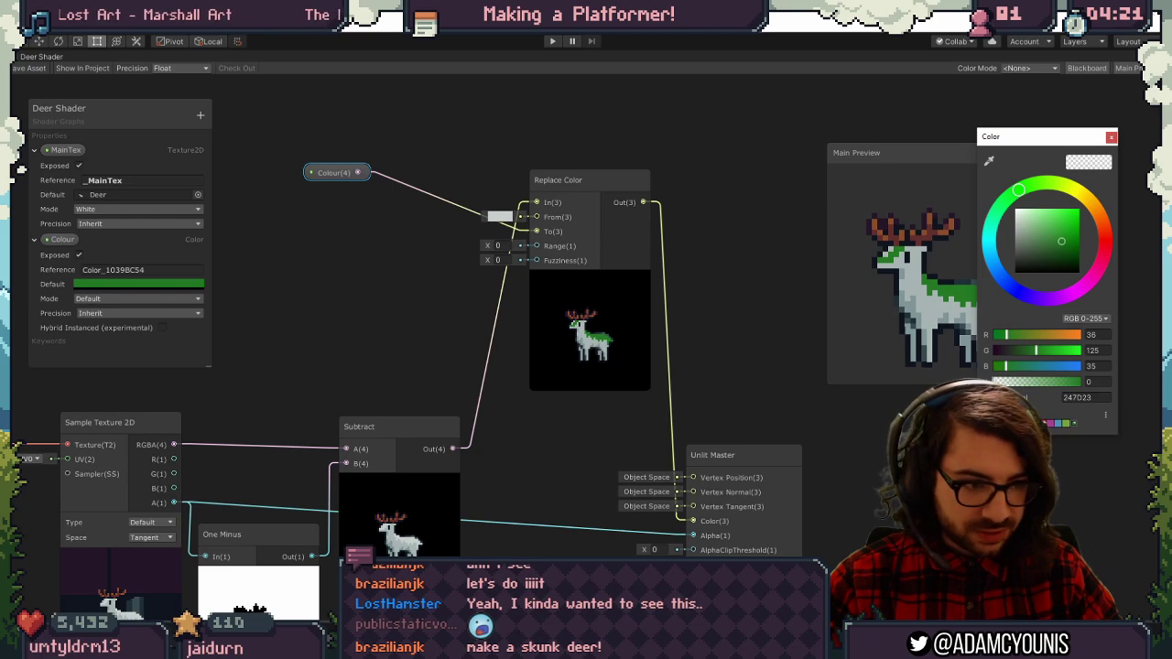
click(1067, 423)
click(796, 322)
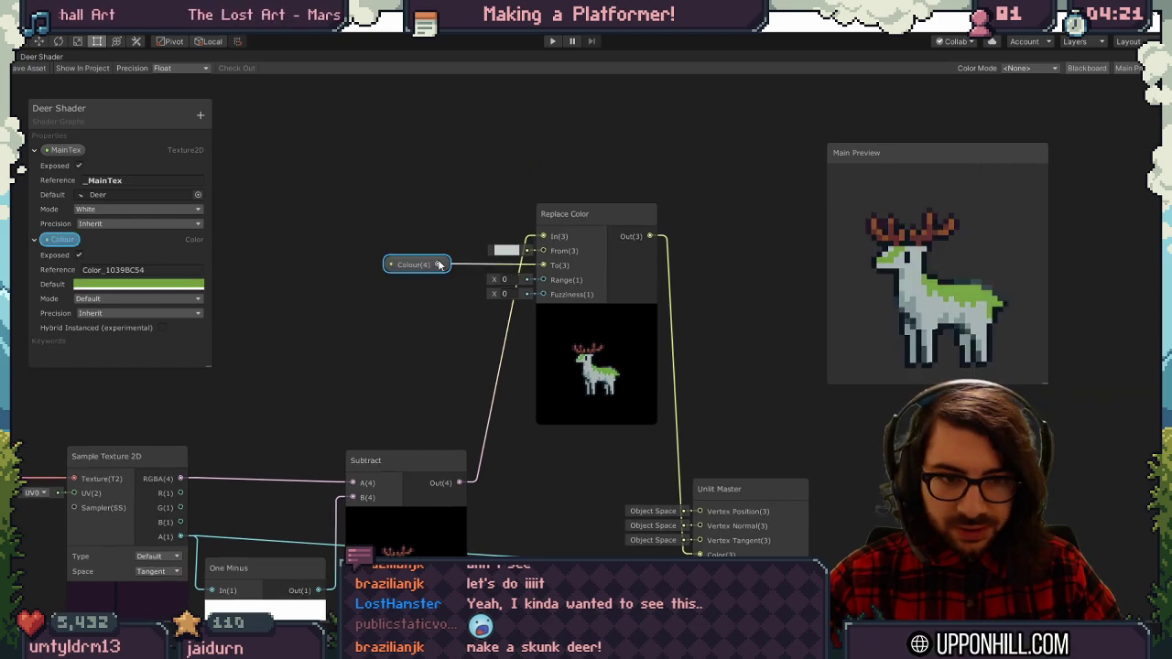
Duplicate the Replace Color node, place the copy beside the original, and connect the original's output to the copy's In.
drag(606, 215, 559, 200)
middle_drag(604, 223, 412, 233)
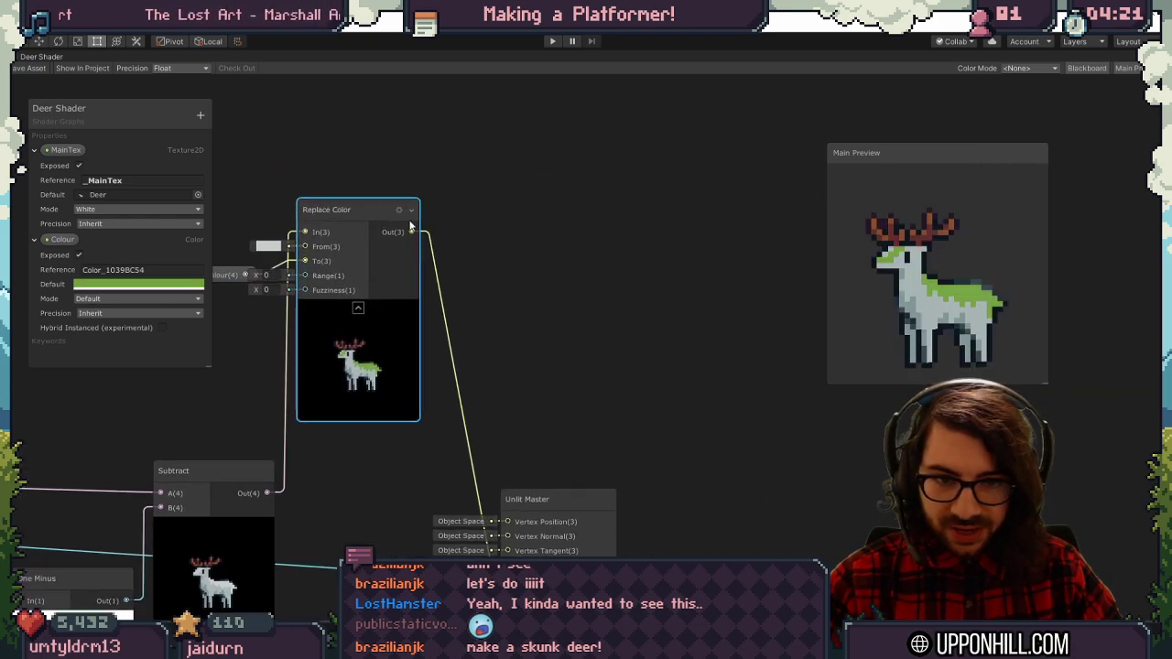
key(ctrl+d)
drag(390, 232, 620, 187)
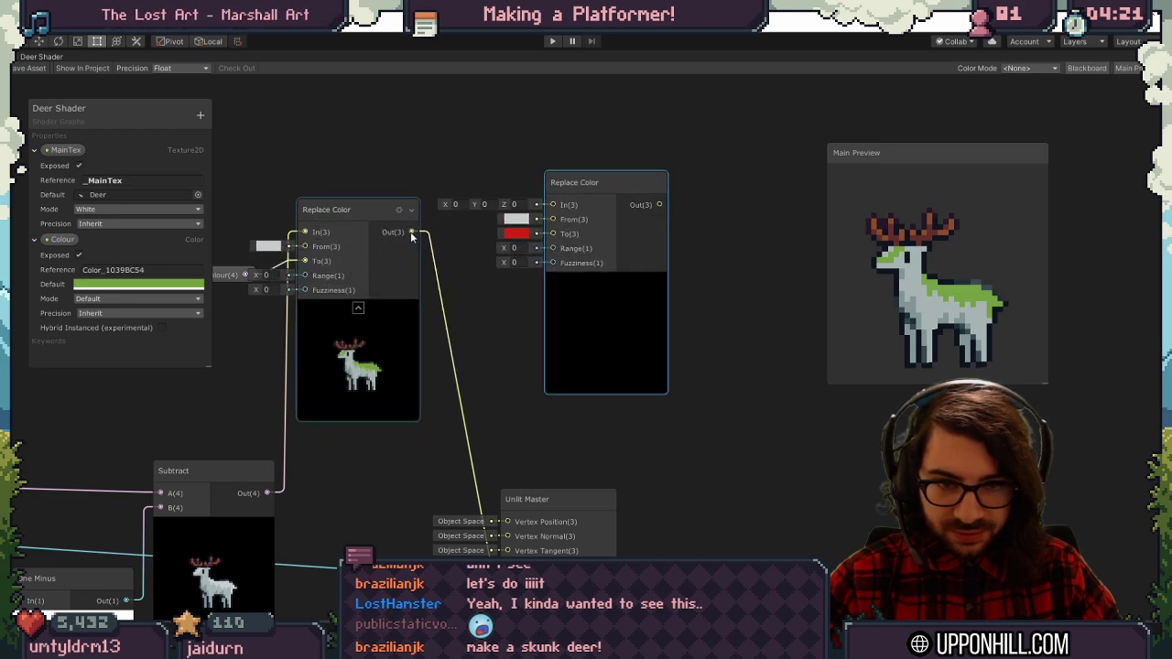
drag(412, 233, 586, 208)
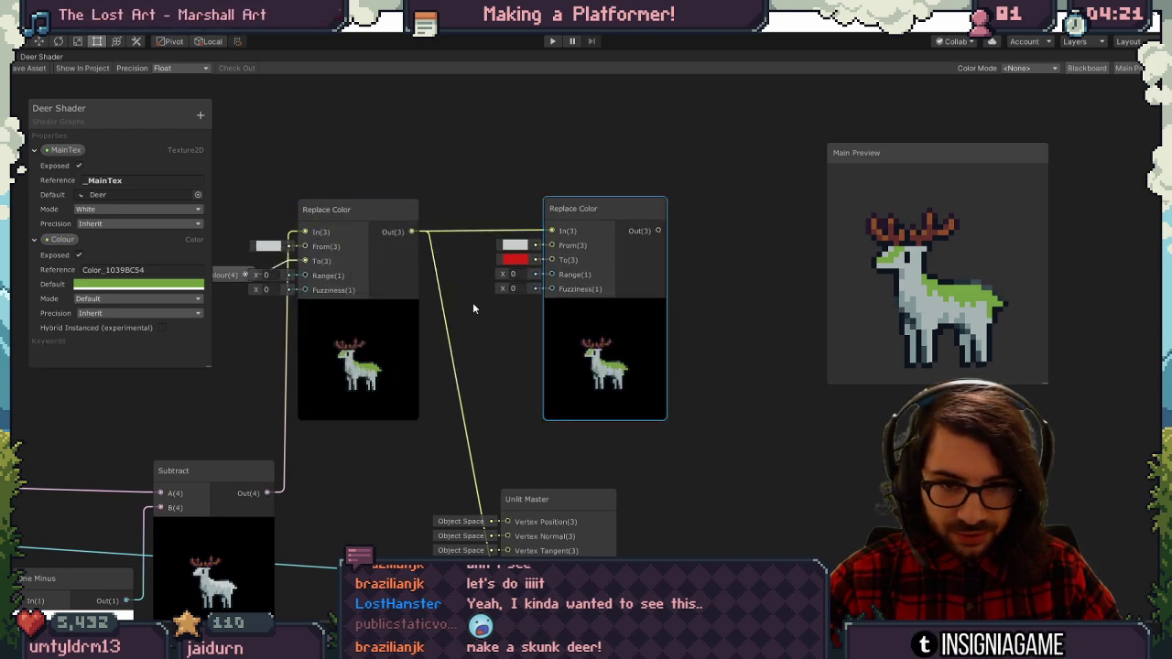
middle_drag(472, 309, 520, 308)
Set the second Replace Color node's From to the body grey A8B5B2 sampled from the preview deer.
click(562, 245)
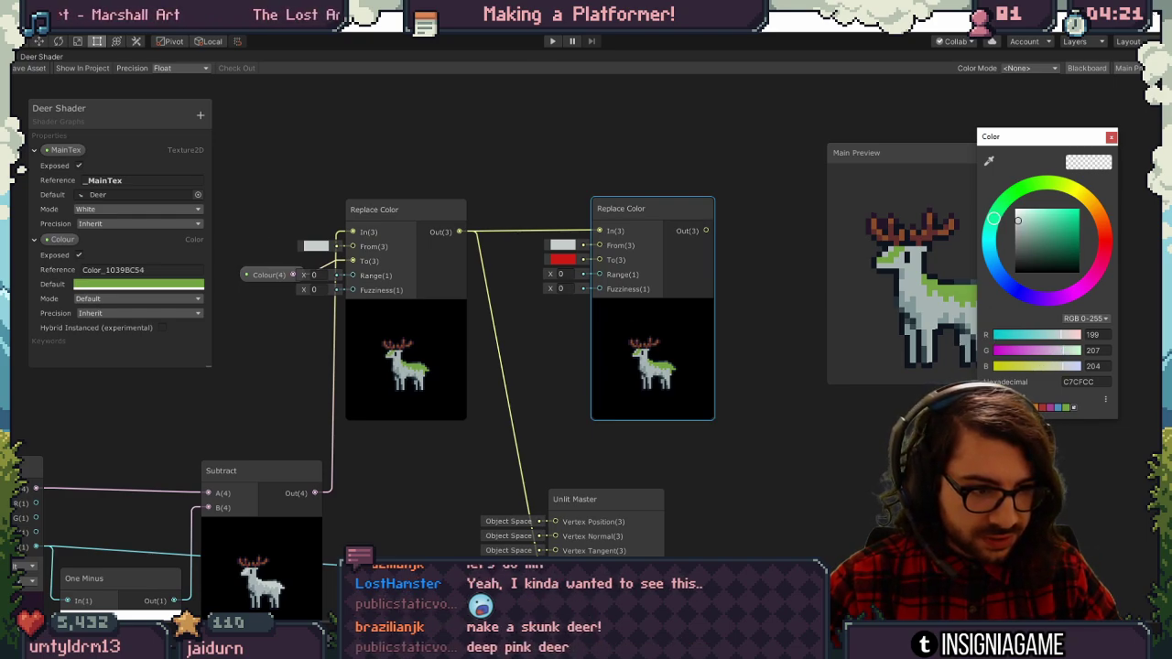
click(989, 161)
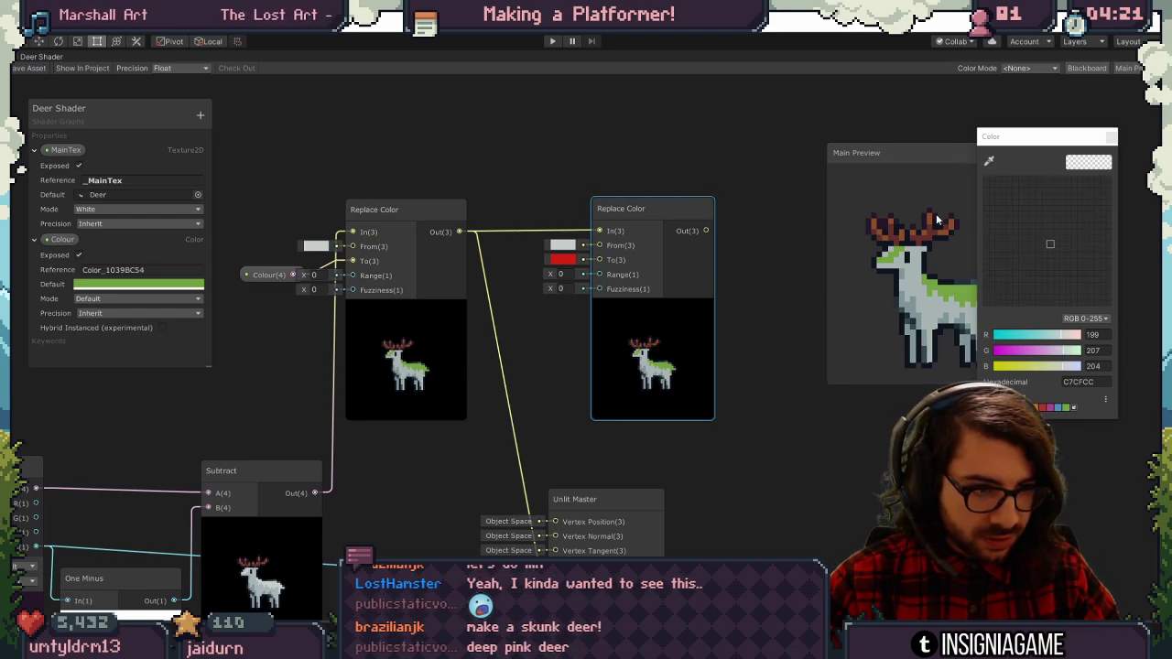
click(915, 269)
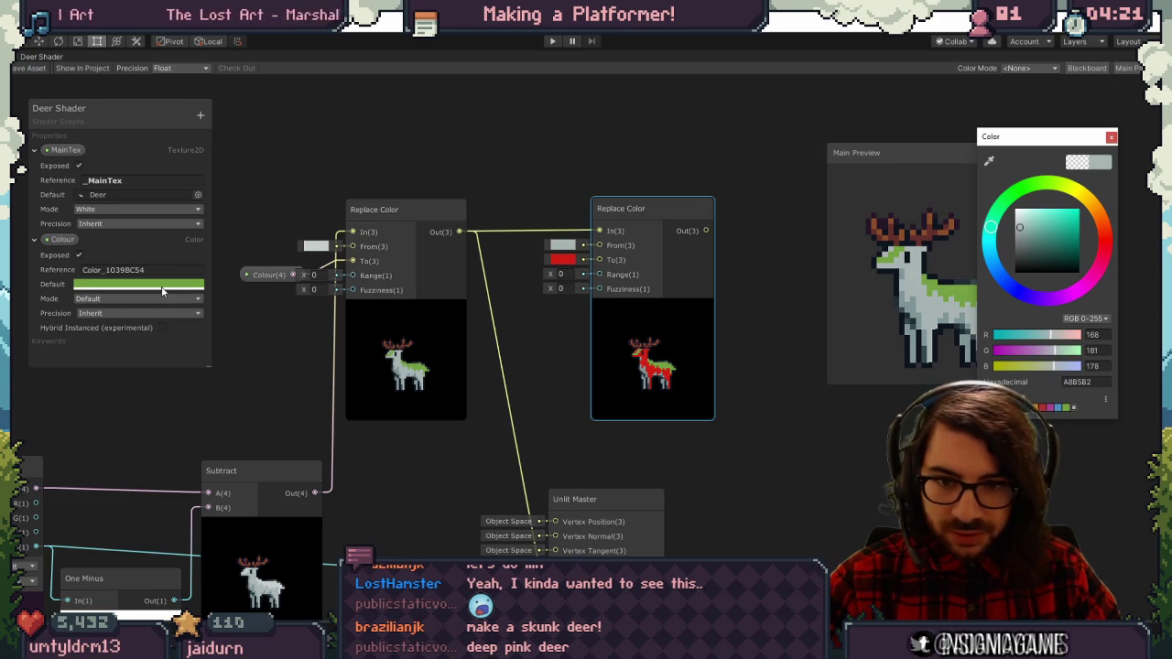
Duplicate the Colour node, feed the copy into input A of a new Multiply node, and arrange both above the Replace Color nodes.
middle_drag(447, 168, 460, 208)
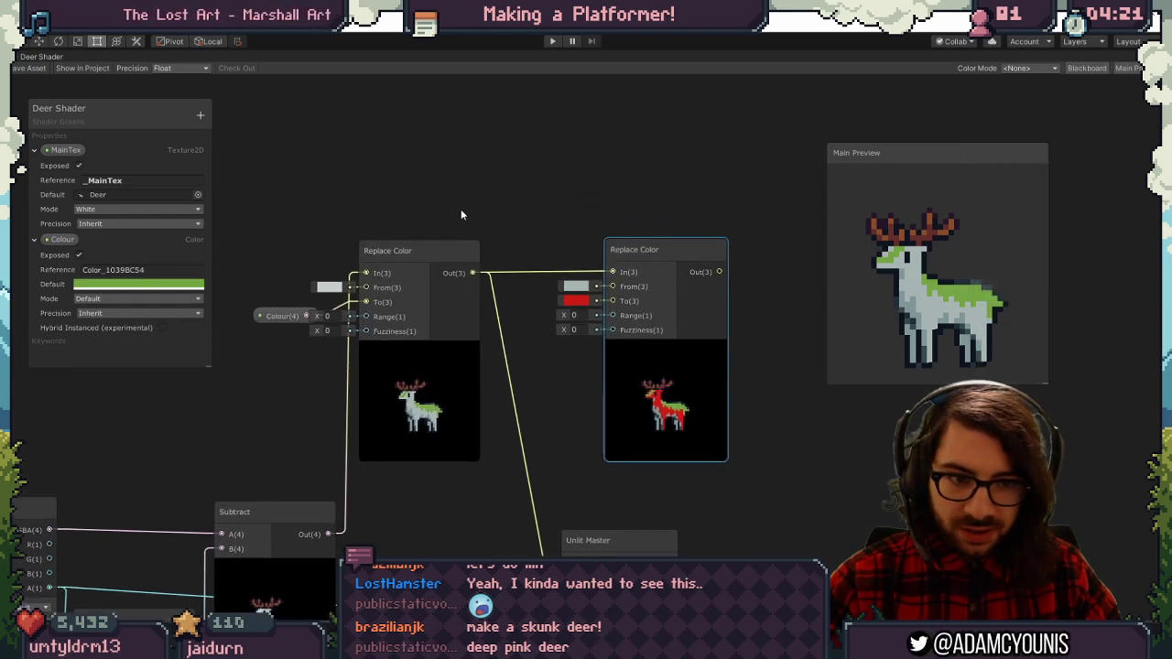
drag(291, 322, 257, 303)
key(ctrl+d)
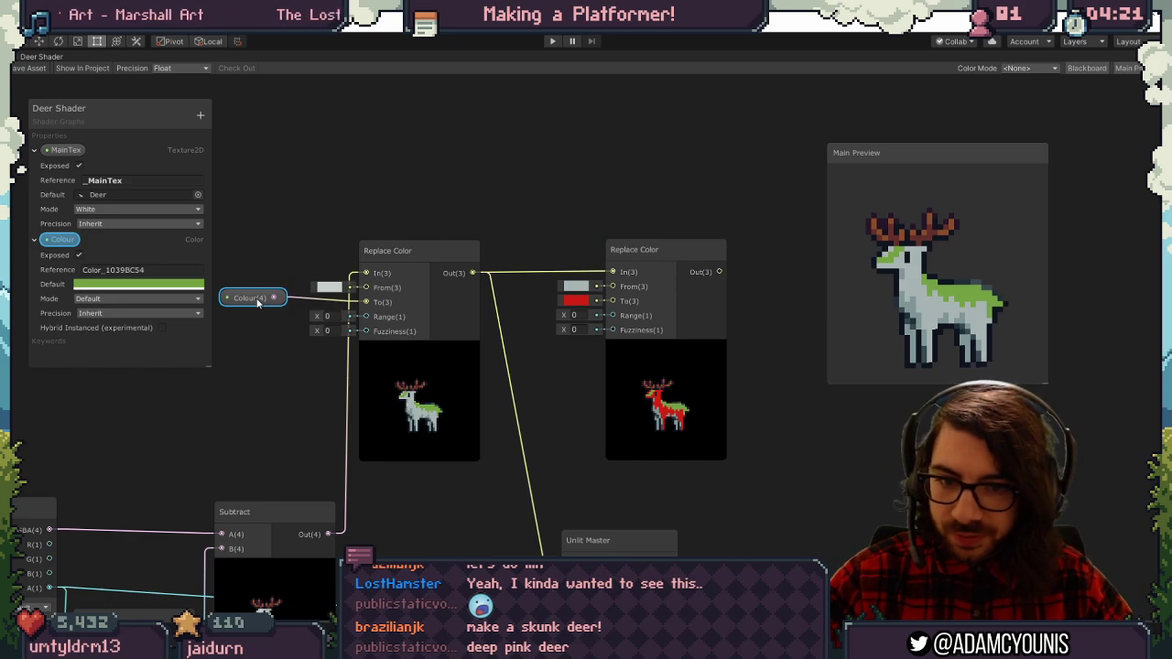
drag(267, 315, 467, 137)
text(multiply)
key(Return)
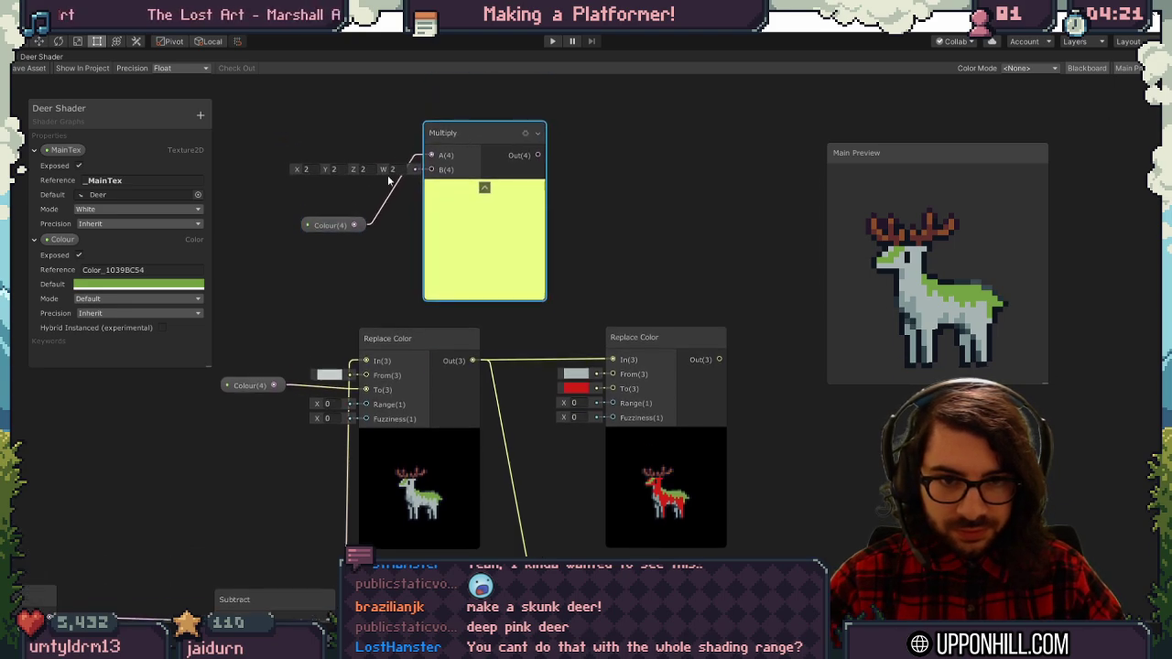
drag(339, 224, 334, 125)
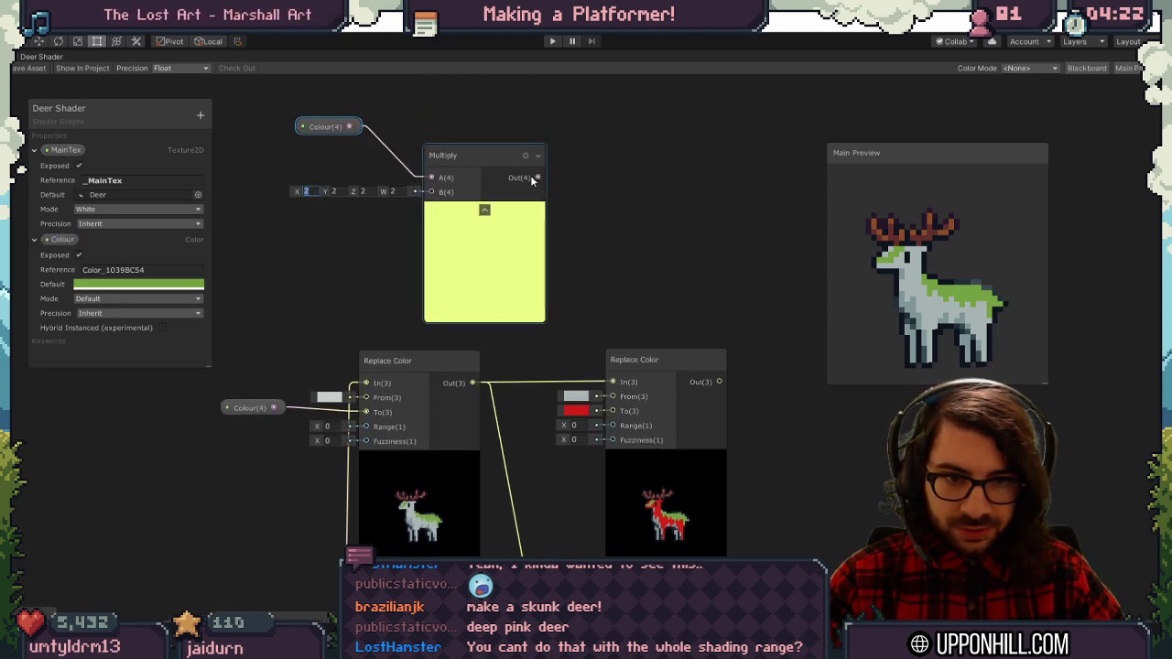
Connect Multiply's output to the second Replace Color's To, and that node's output to Unlit Master's Color.
drag(613, 349, 615, 414)
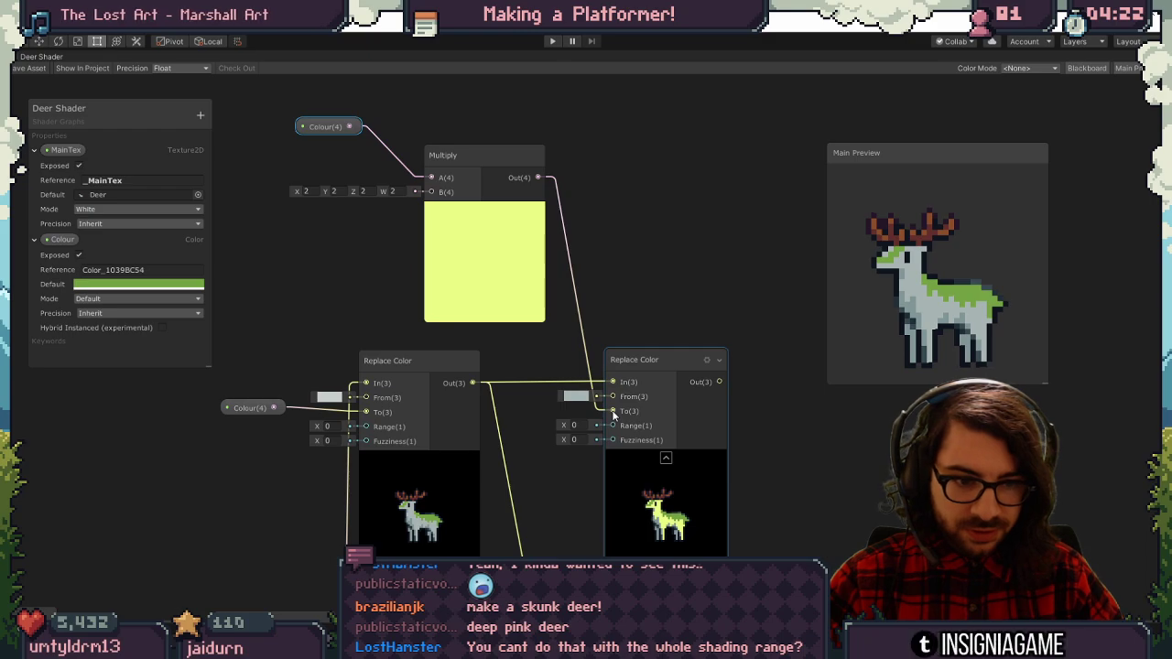
middle_drag(735, 436, 507, 289)
scroll(506, 289, down, 4)
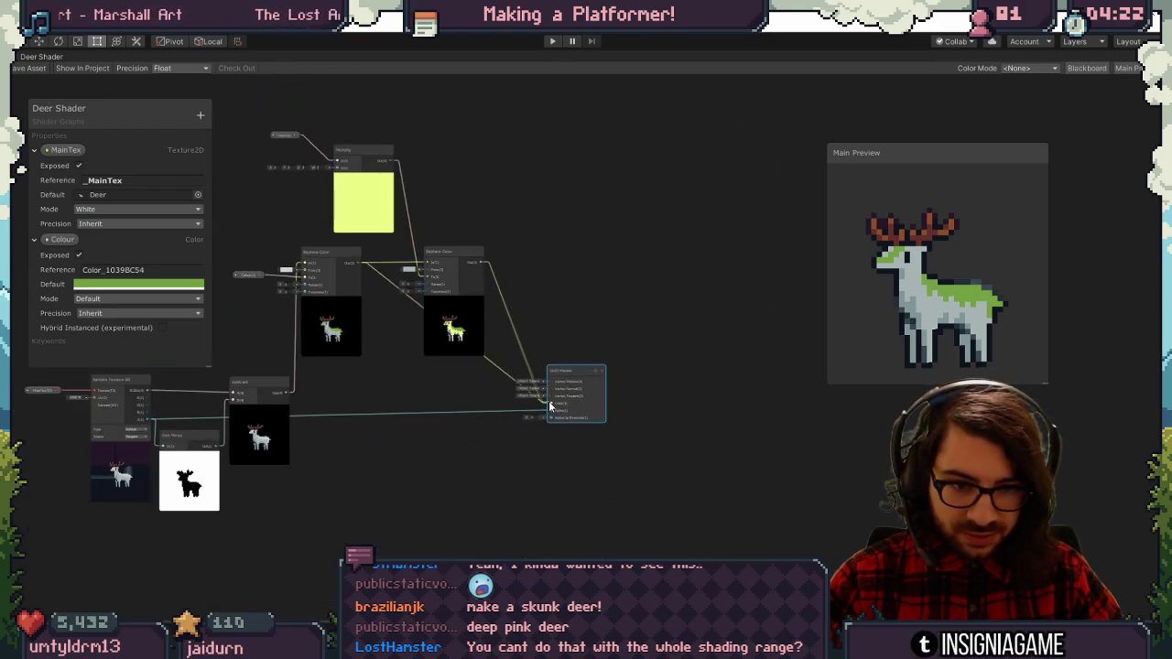
Set the X, Y, Z and W components of the Multiply node's B input to 1.
scroll(302, 174, up, 4)
middle_drag(291, 177, 378, 209)
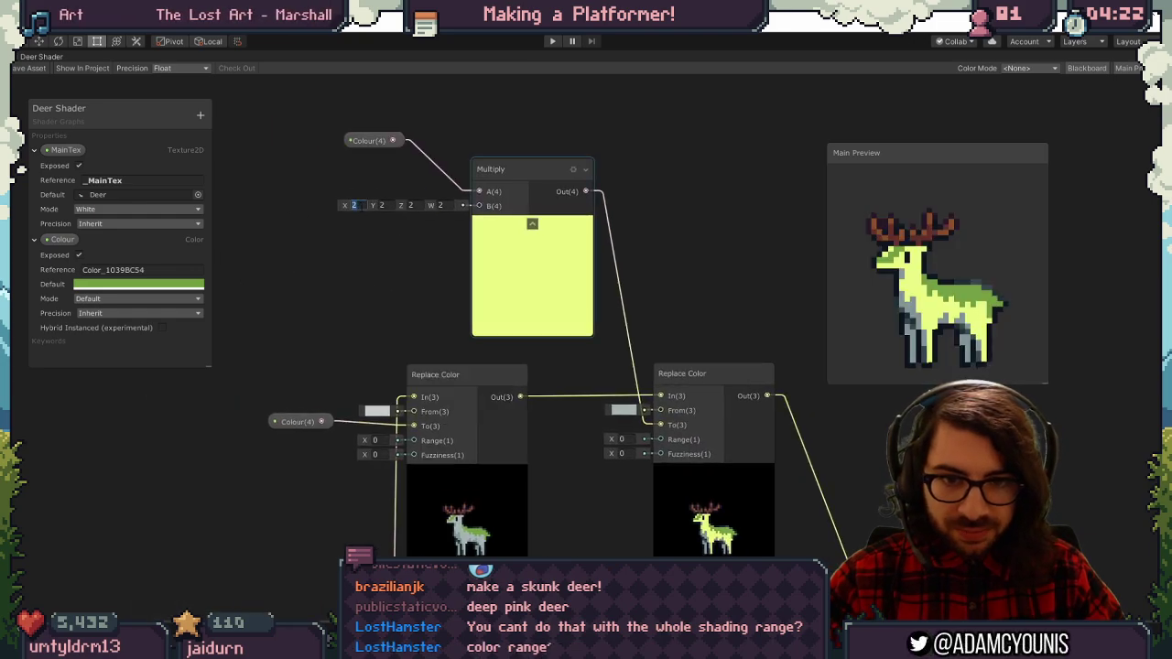
drag(344, 204, 337, 203)
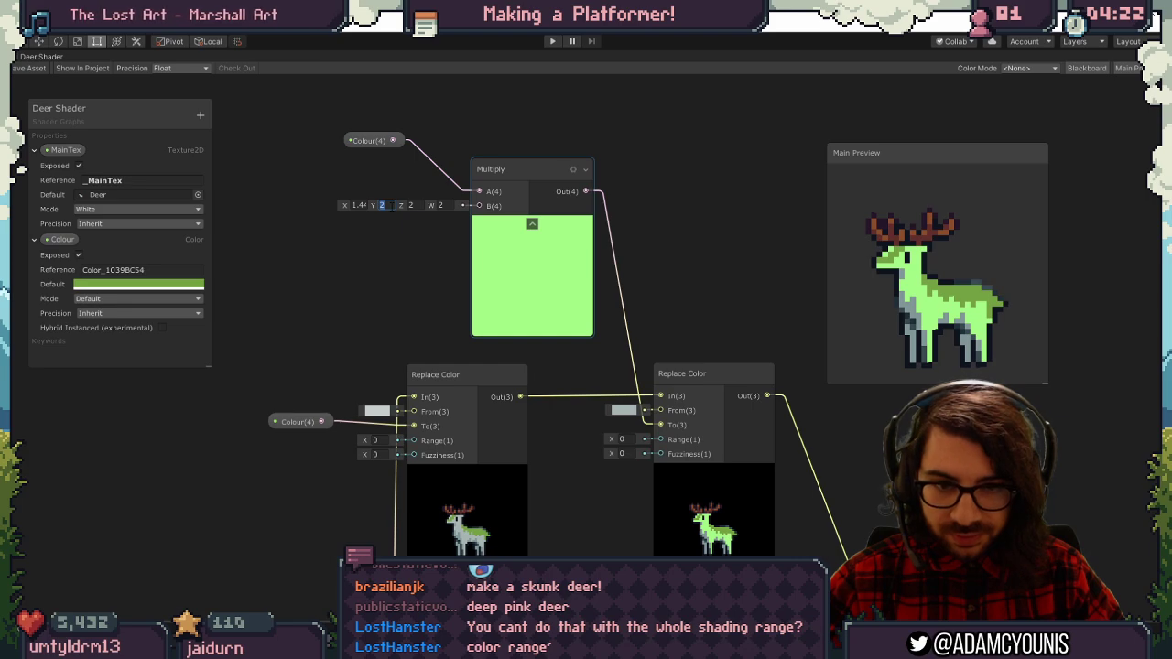
text(1)
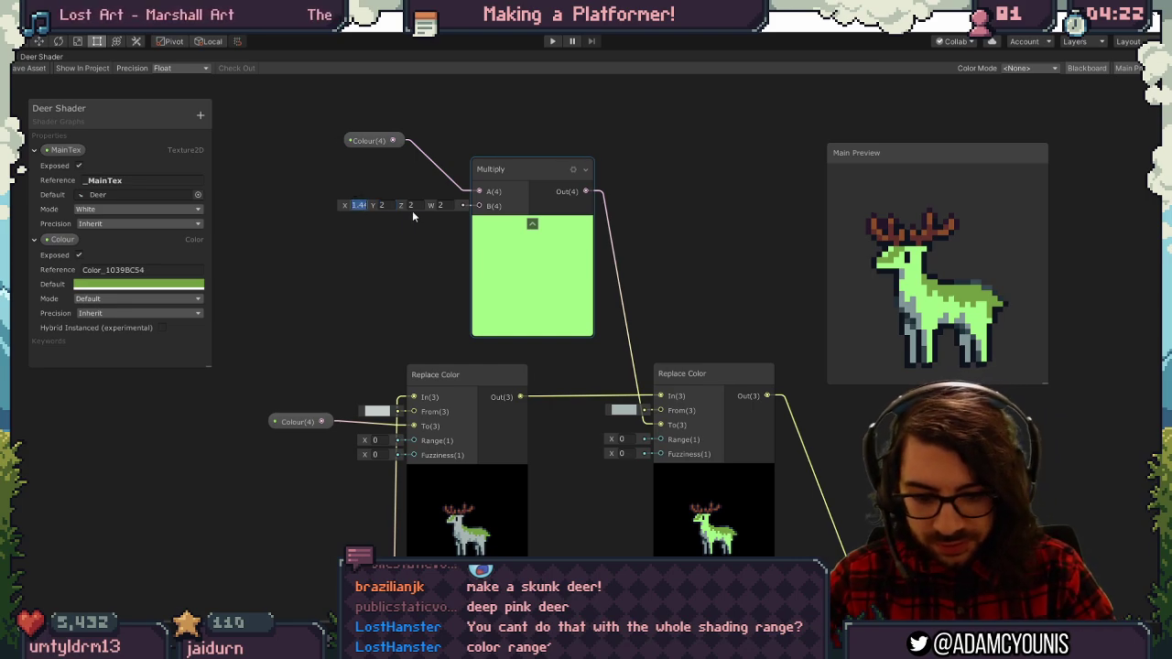
key(Tab)
text(1)
key(Tab)
text(1)
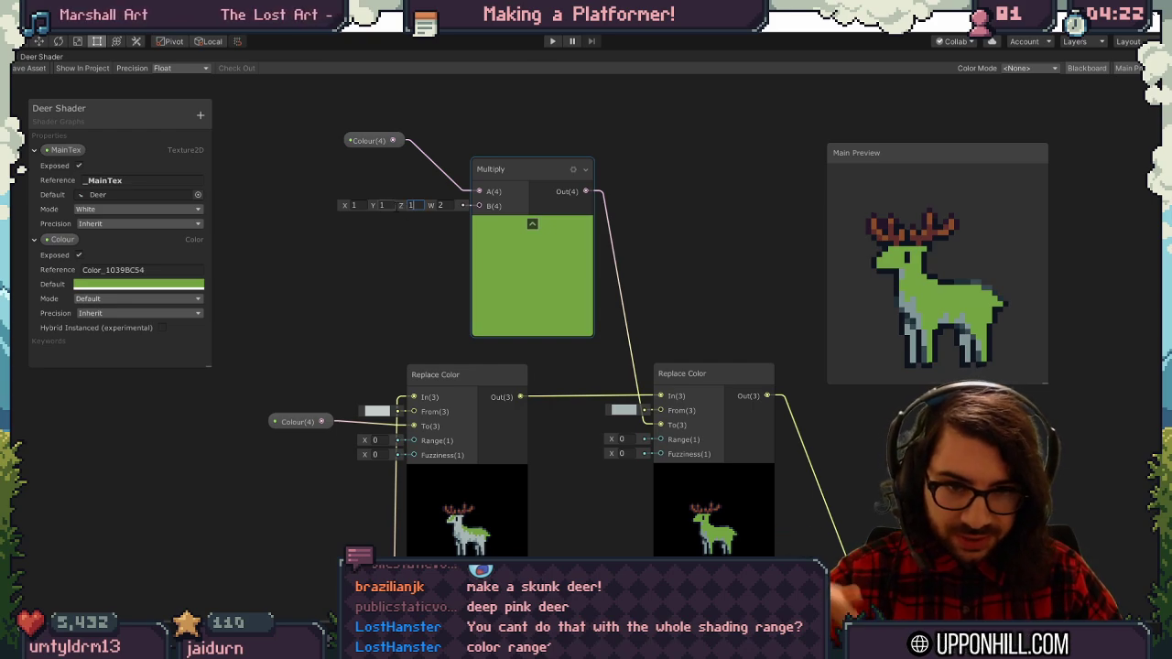
key(Tab)
text(1)
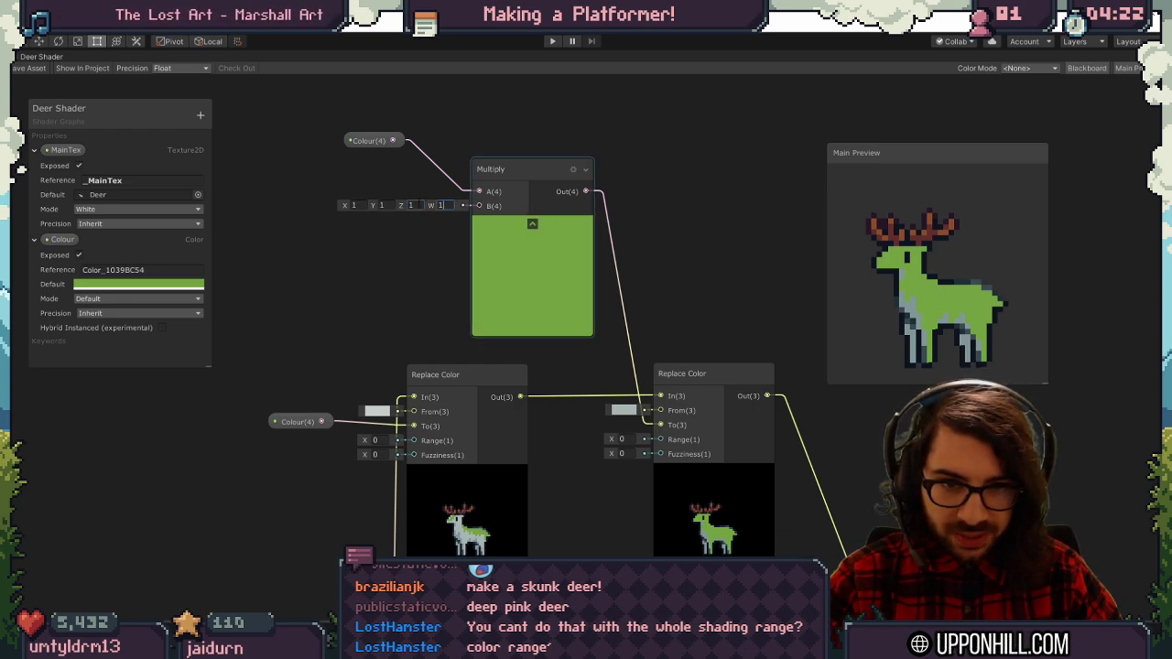
Set the Multiply node's B input to 0.8 for Y and 0.6 for X.
text(0.8)
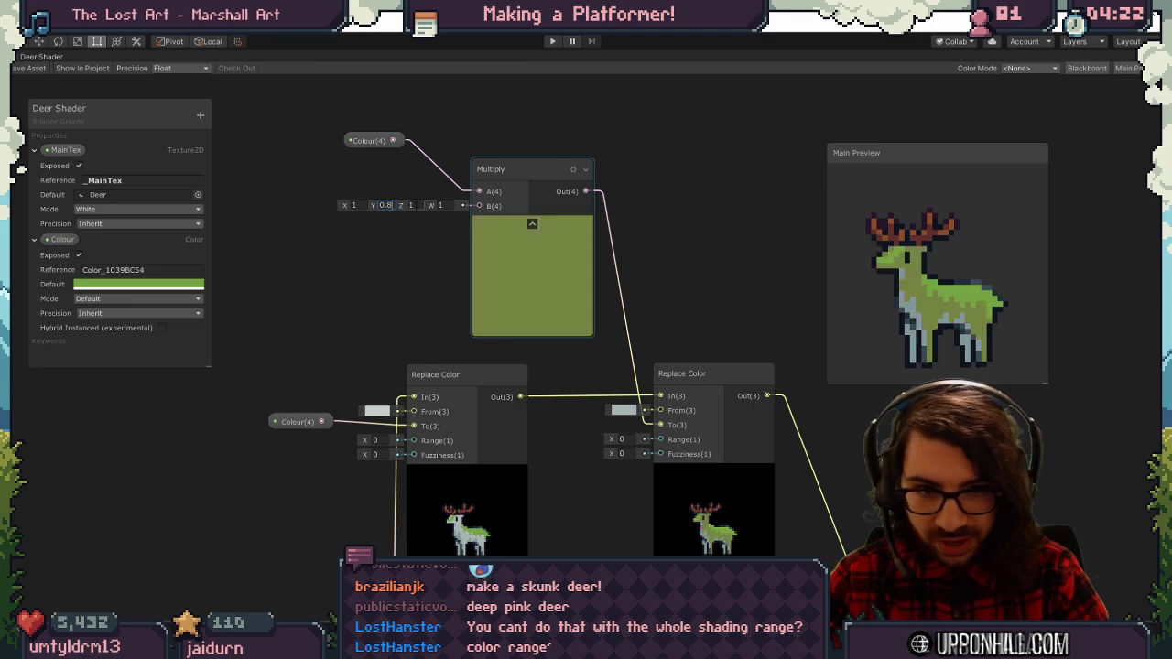
key(Tab)
key(BackSpace)
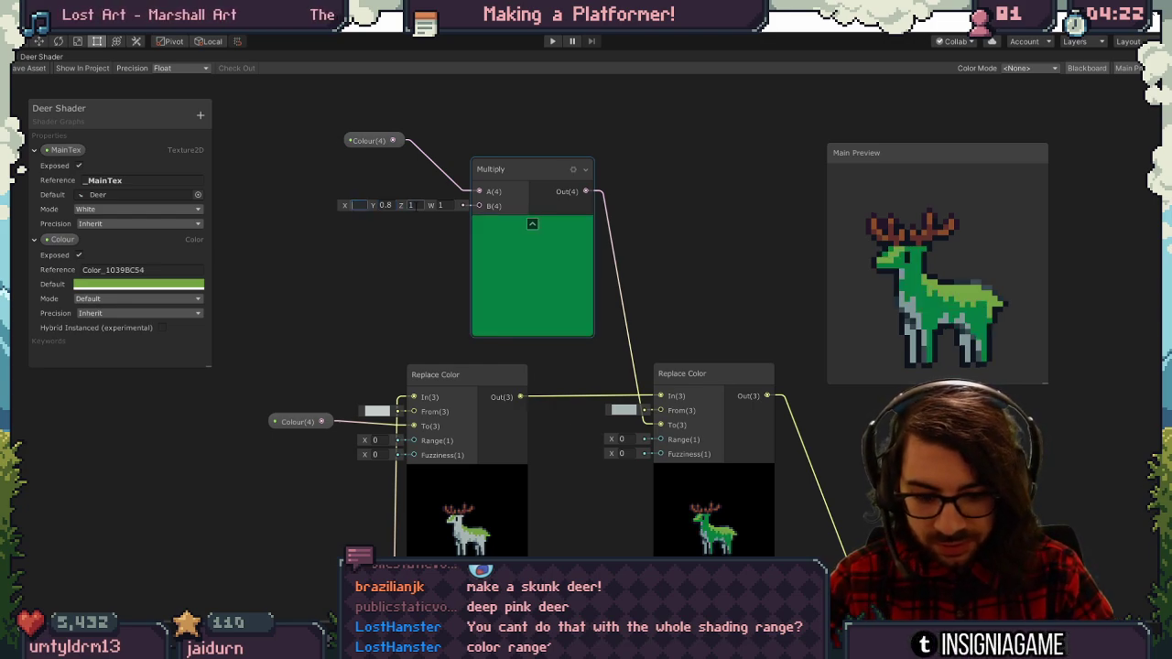
text(0.8)
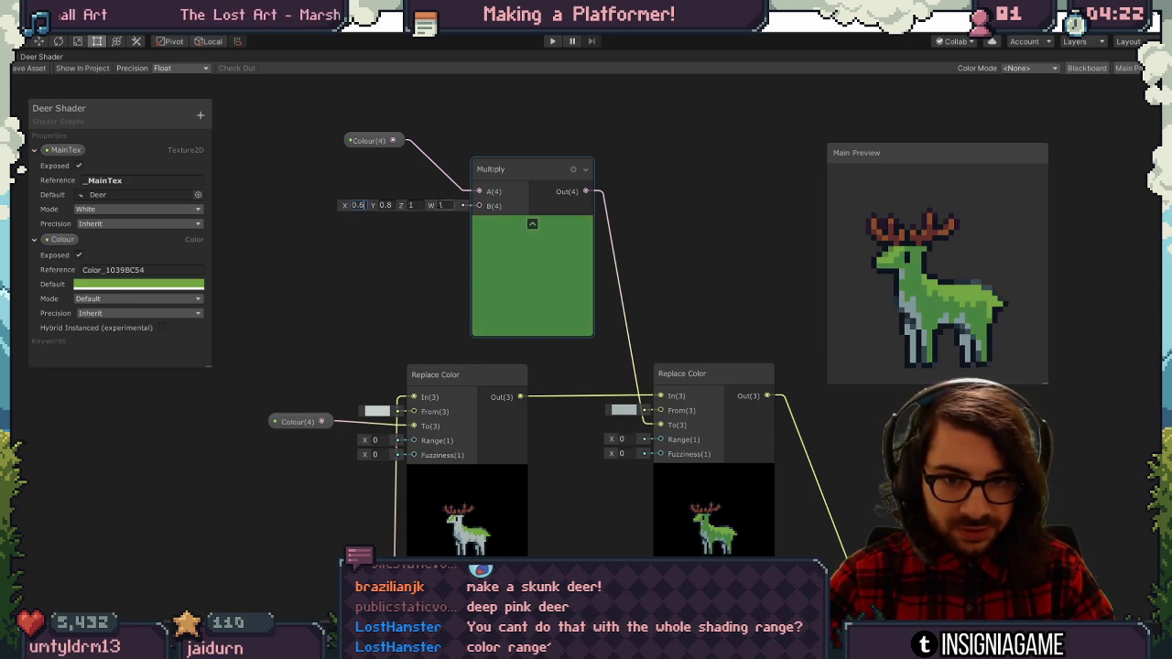
click(368, 272)
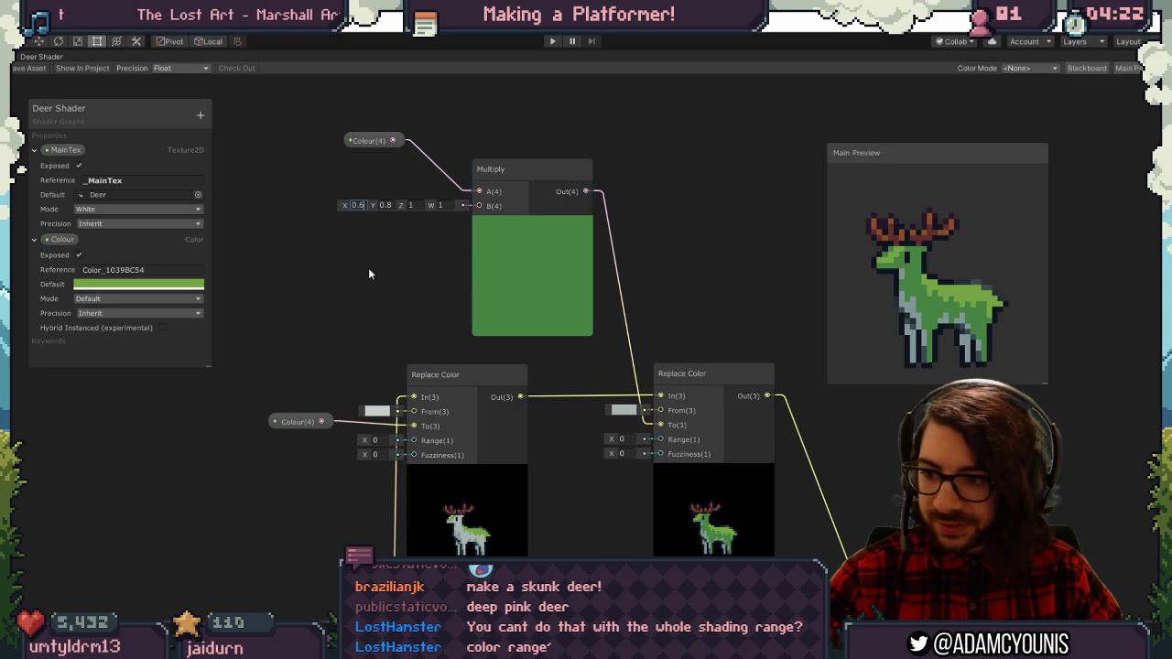
Move the second Replace Color and the Multiply group closer together, duplicate that Replace Color, and place the copy beyond it.
scroll(368, 270, down, 3)
scroll(403, 238, up, 2)
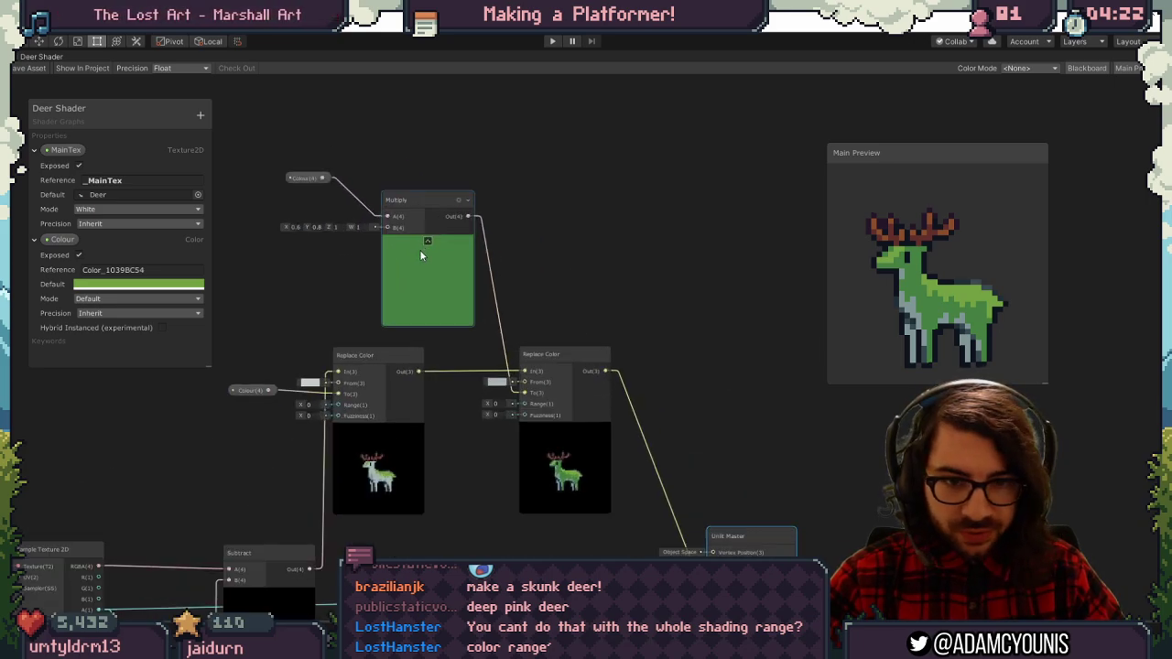
drag(559, 361, 499, 359)
drag(418, 196, 263, 180)
click(529, 382)
key(ctrl+d)
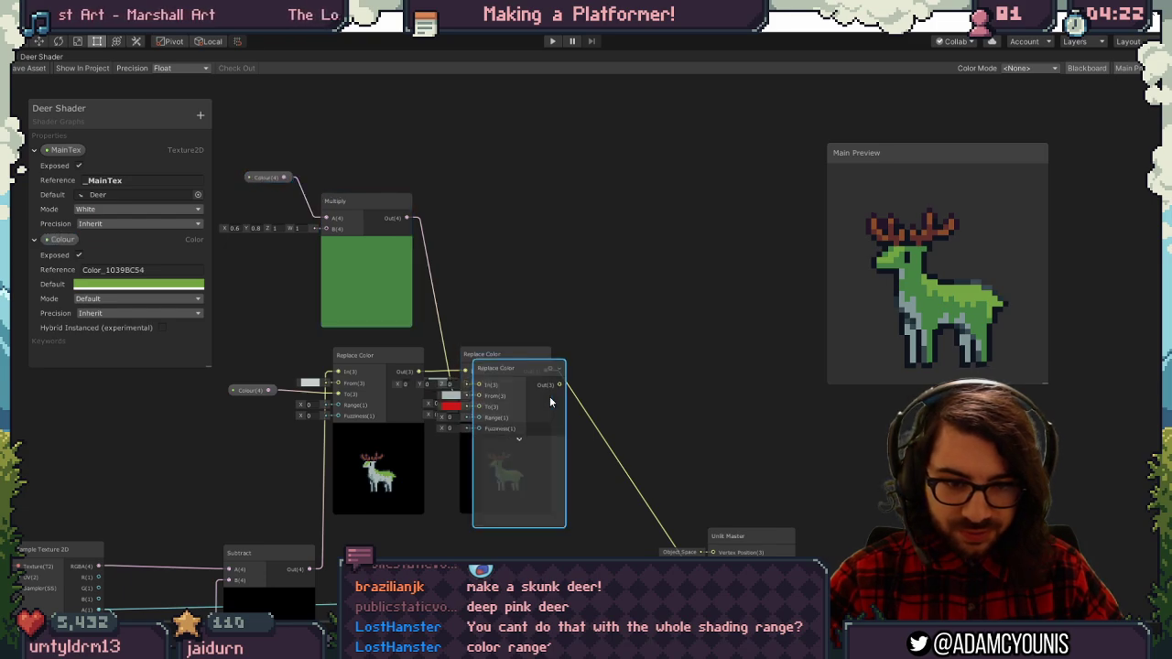
drag(511, 371, 696, 341)
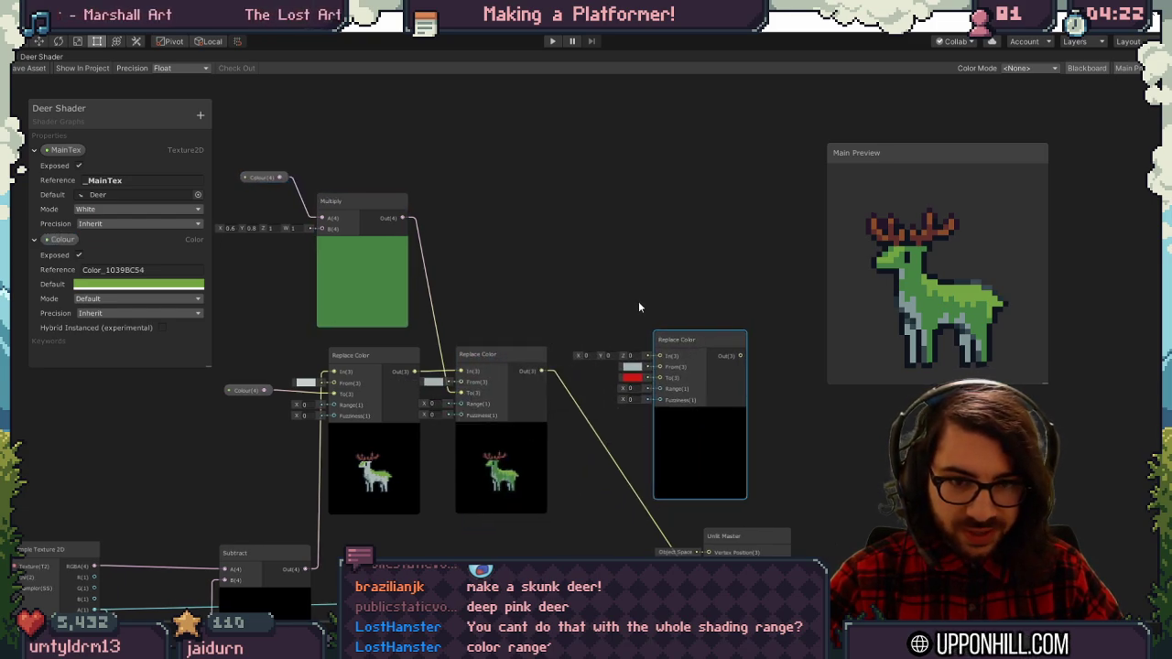
Duplicate the Colour and Multiply pair, feed the first Multiply's output into the copy's A, and delete the duplicated Colour node.
drag(638, 307, 284, 168)
key(ctrl+d)
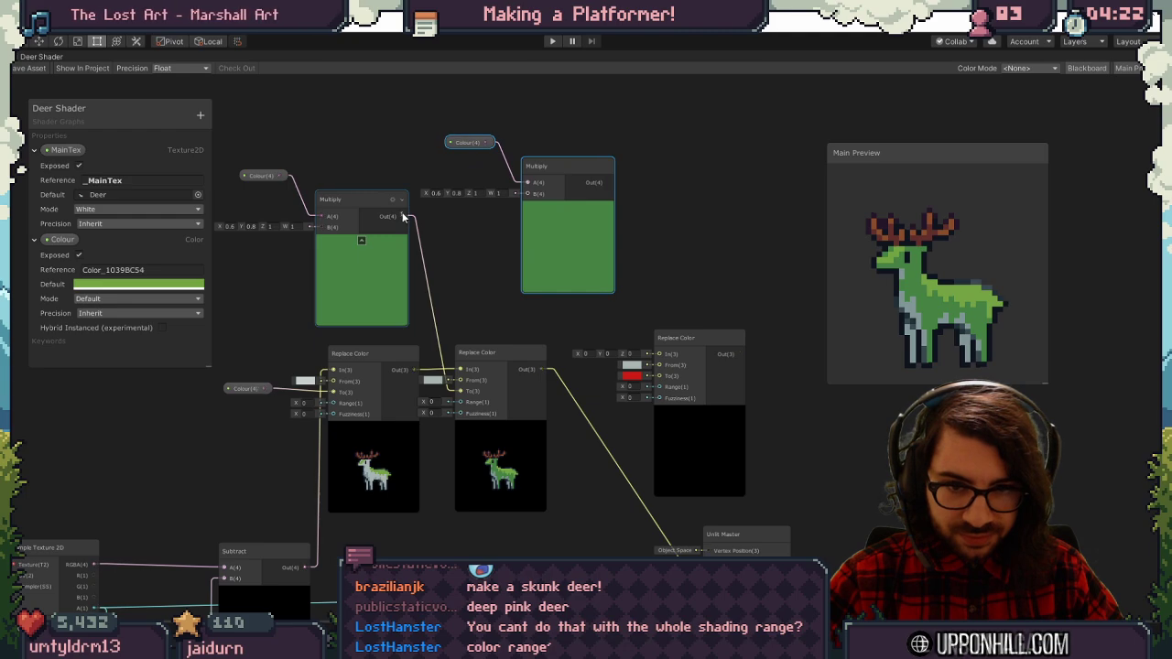
drag(403, 216, 527, 193)
click(473, 145)
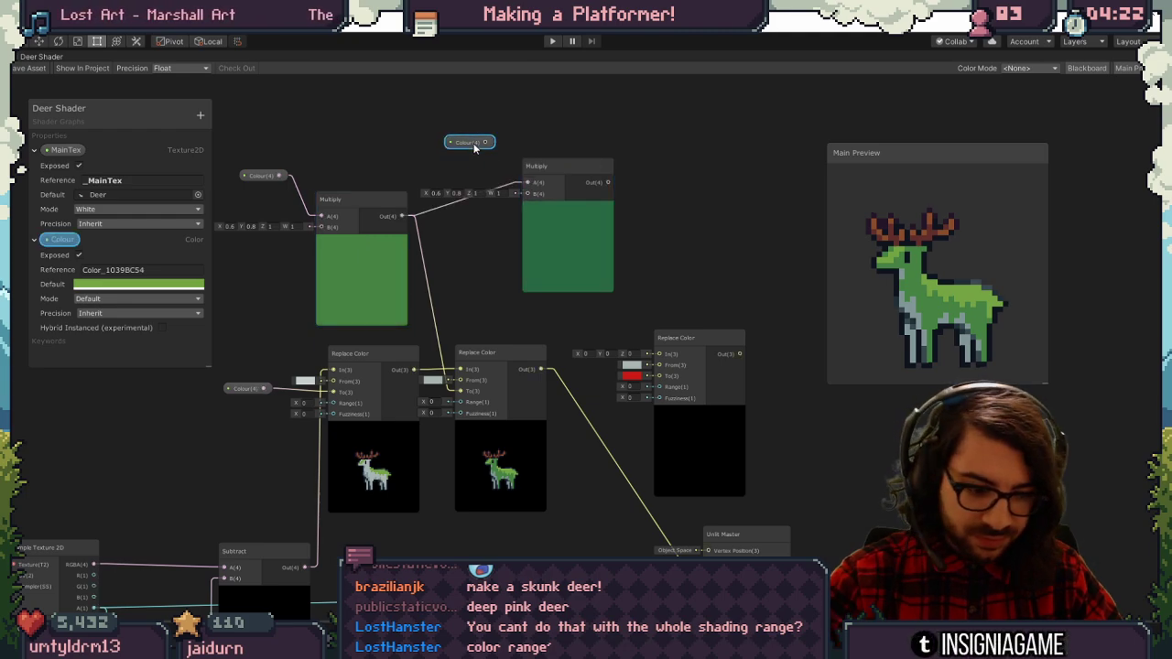
key(Delete)
Connect the second Multiply's output to the third Replace Color's To, and that node's output to Unlit Master's Color.
drag(608, 182, 660, 378)
middle_drag(797, 512, 586, 385)
click(552, 410)
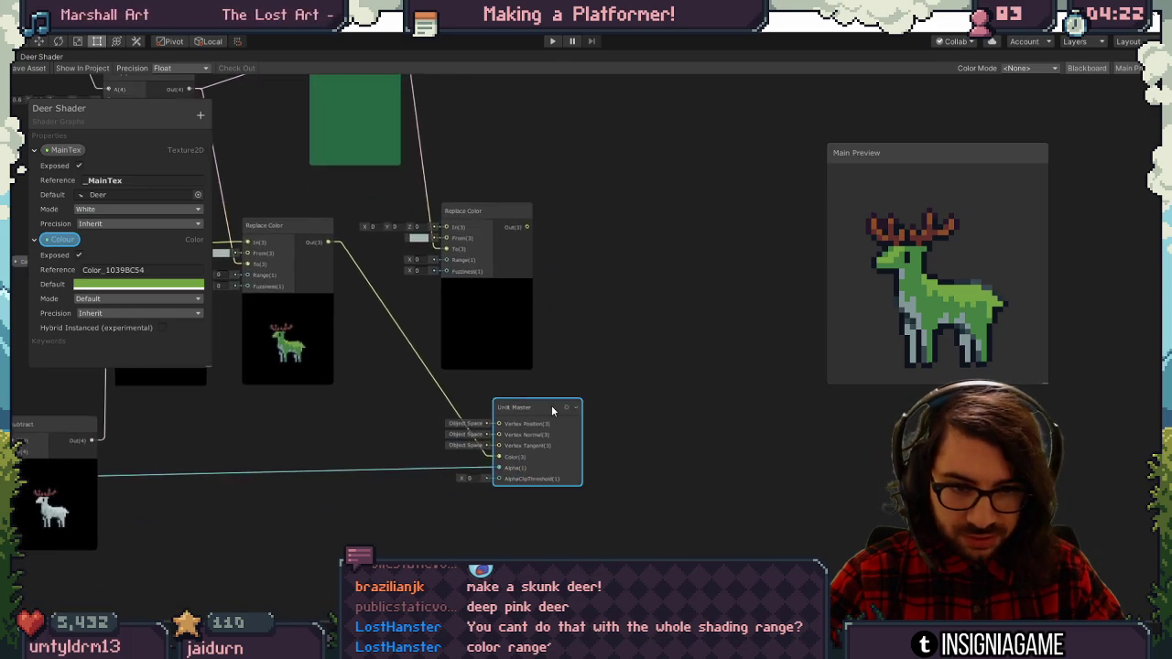
scroll(551, 405, up, 3)
drag(534, 195, 635, 454)
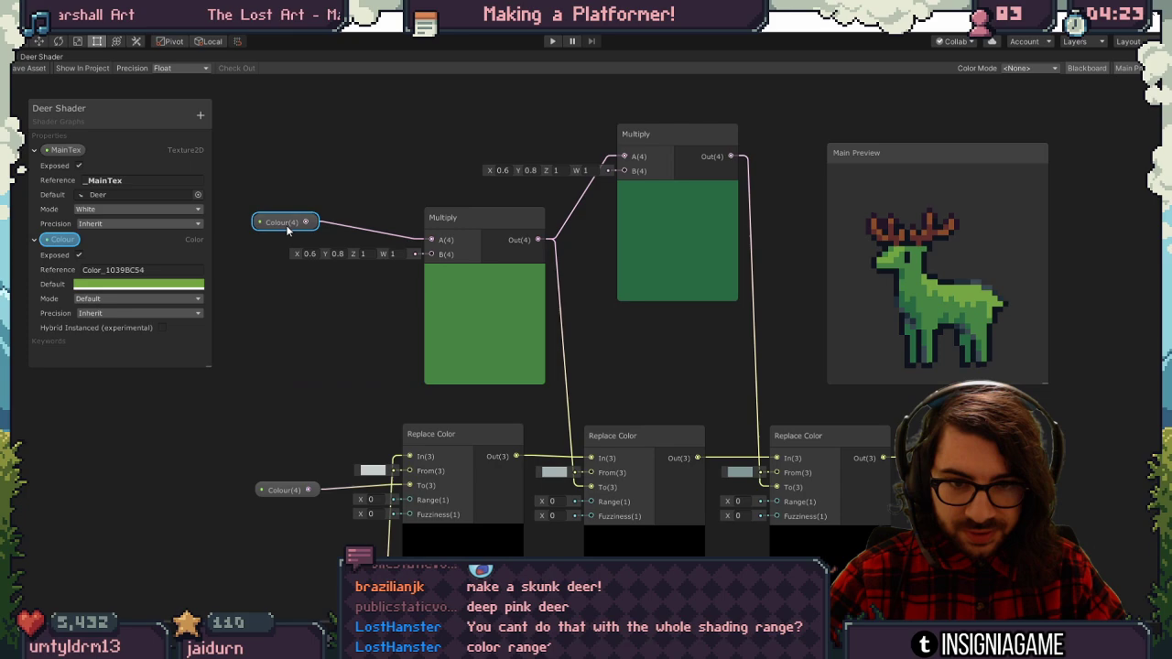
Align the Colour node with the first Multiply's A input and inspect the shaded deer in the preview.
drag(286, 230, 266, 246)
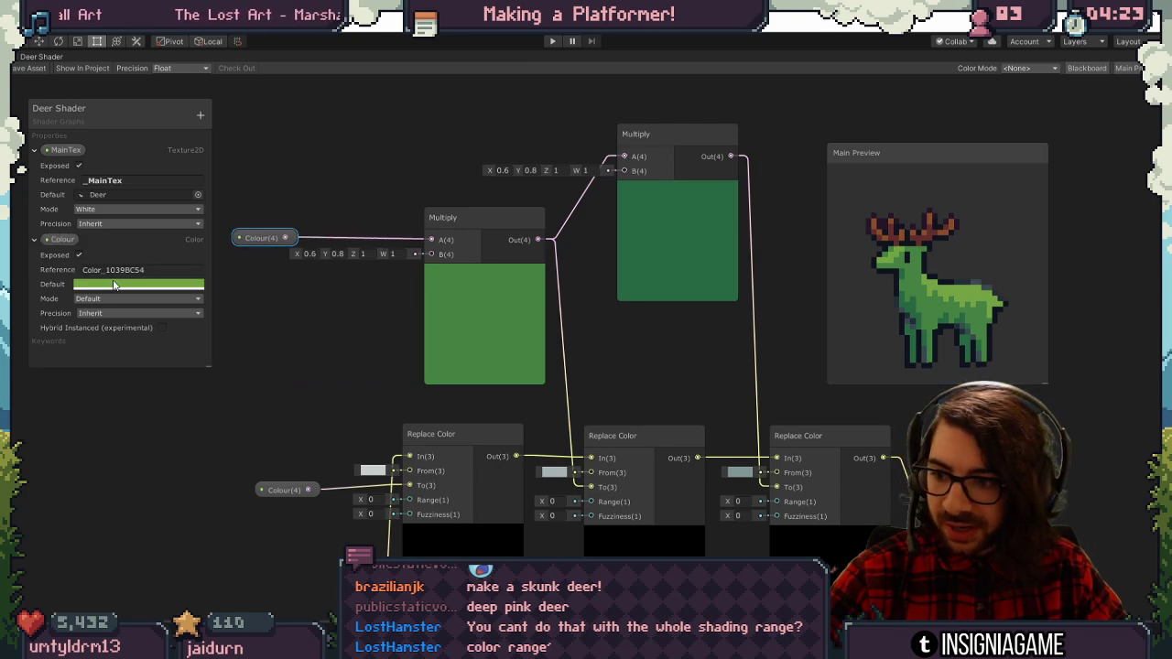
drag(844, 265, 1005, 278)
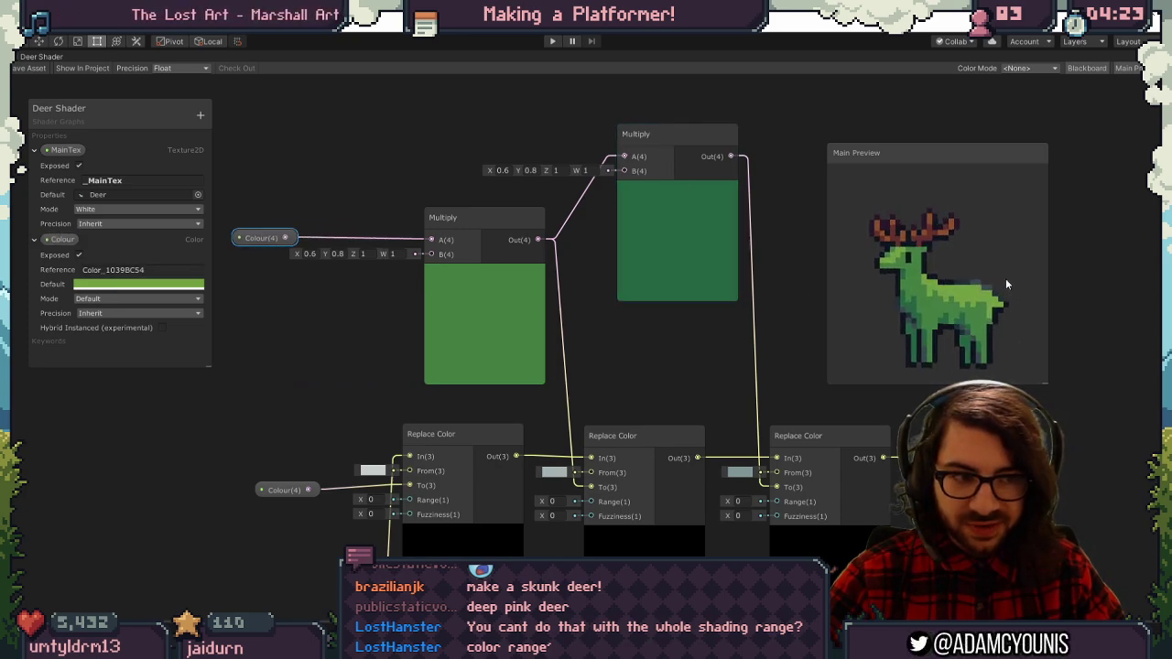
middle_drag(678, 234, 444, 276)
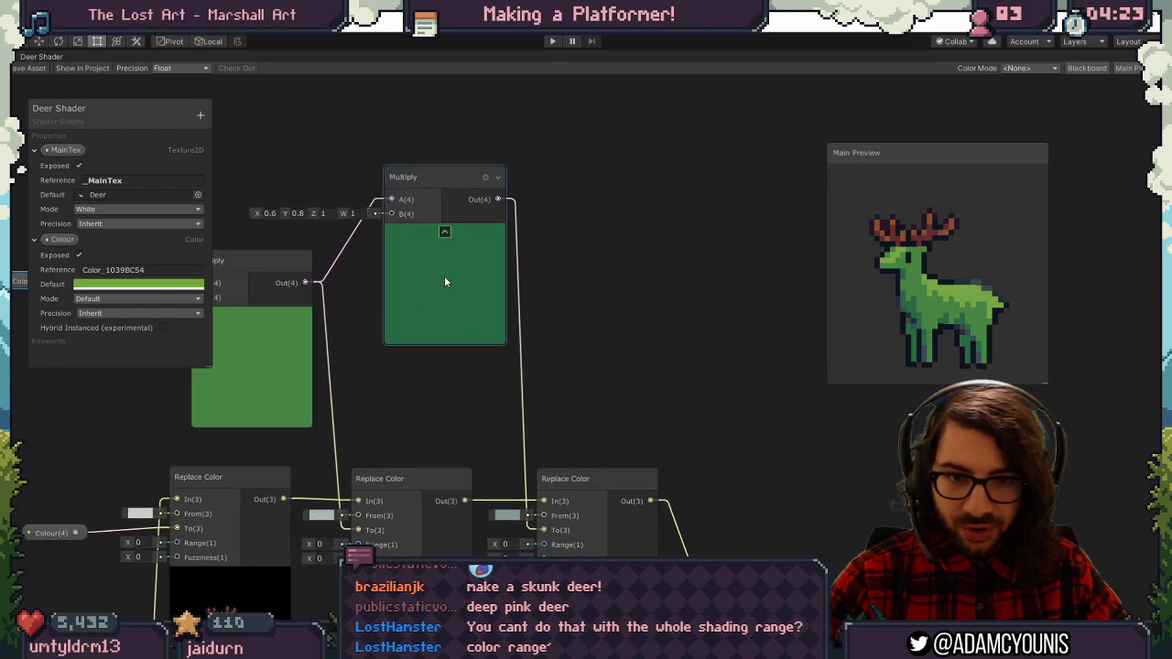
middle_drag(336, 275, 506, 222)
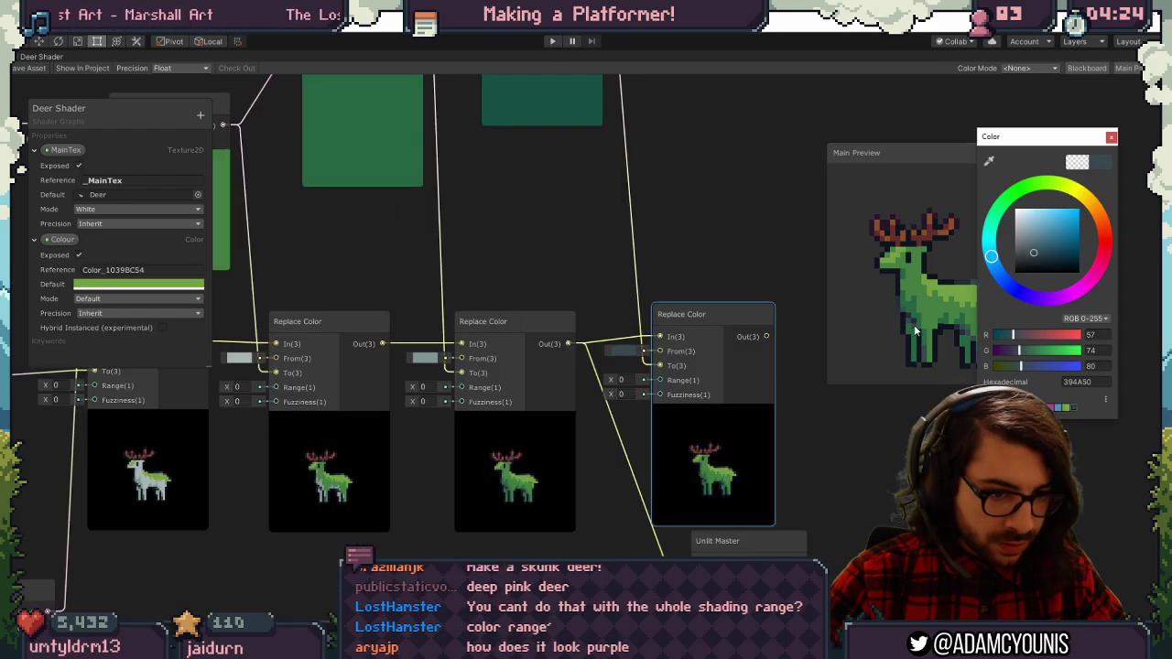
Accept 394A50 as the fourth Replace Color's From colour and connect that node's output to Unlit Master's Color.
click(1111, 138)
middle_drag(828, 423, 706, 284)
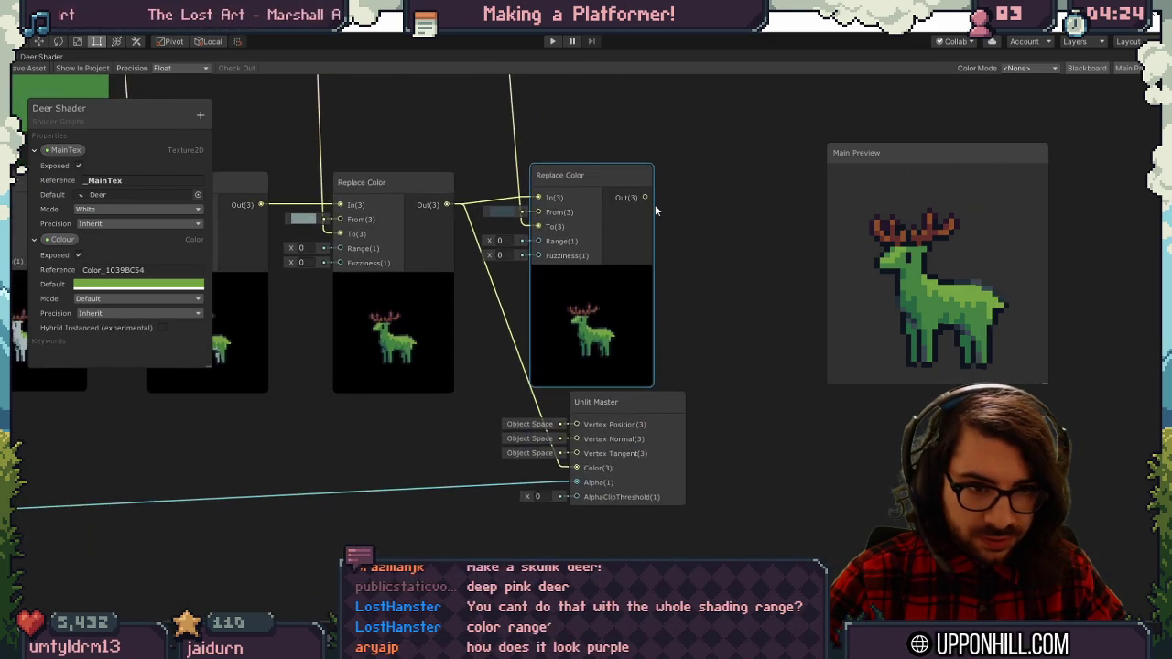
drag(645, 198, 629, 463)
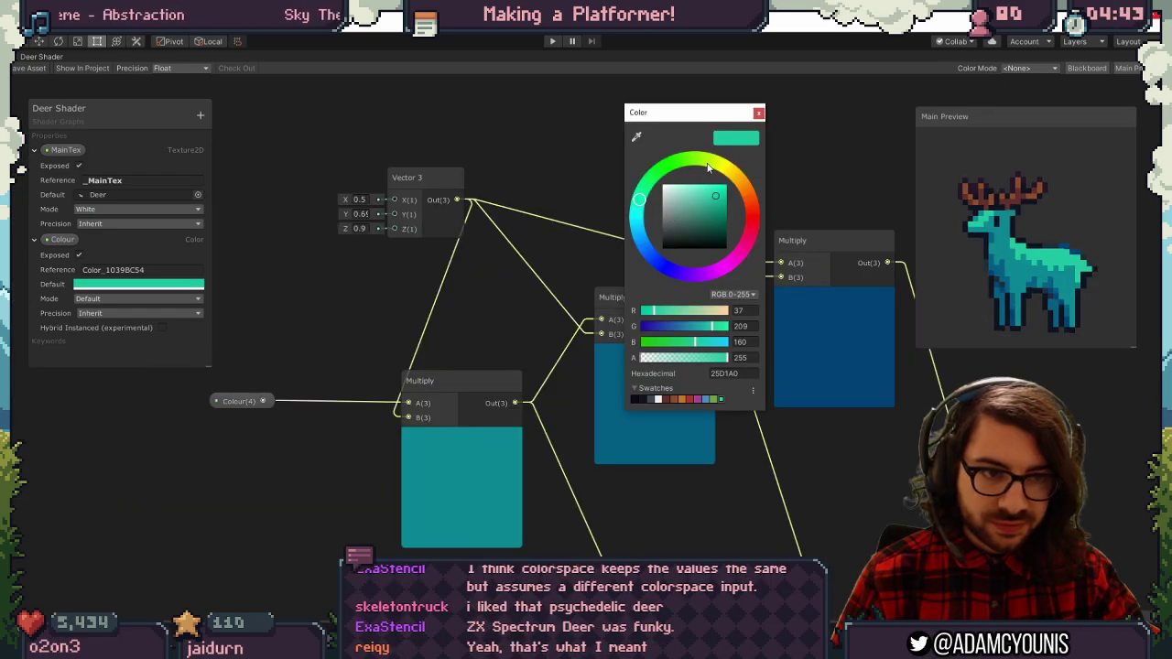
Set the Colour property's default to orange D19A25 and move the colour picker clear of the Multiply nodes.
mouse_move(641, 228)
mouse_down()
mouse_move(755, 199)
mouse_move(748, 241)
mouse_move(696, 291)
mouse_move(662, 264)
mouse_move(651, 174)
mouse_move(689, 157)
mouse_move(737, 180)
mouse_up()
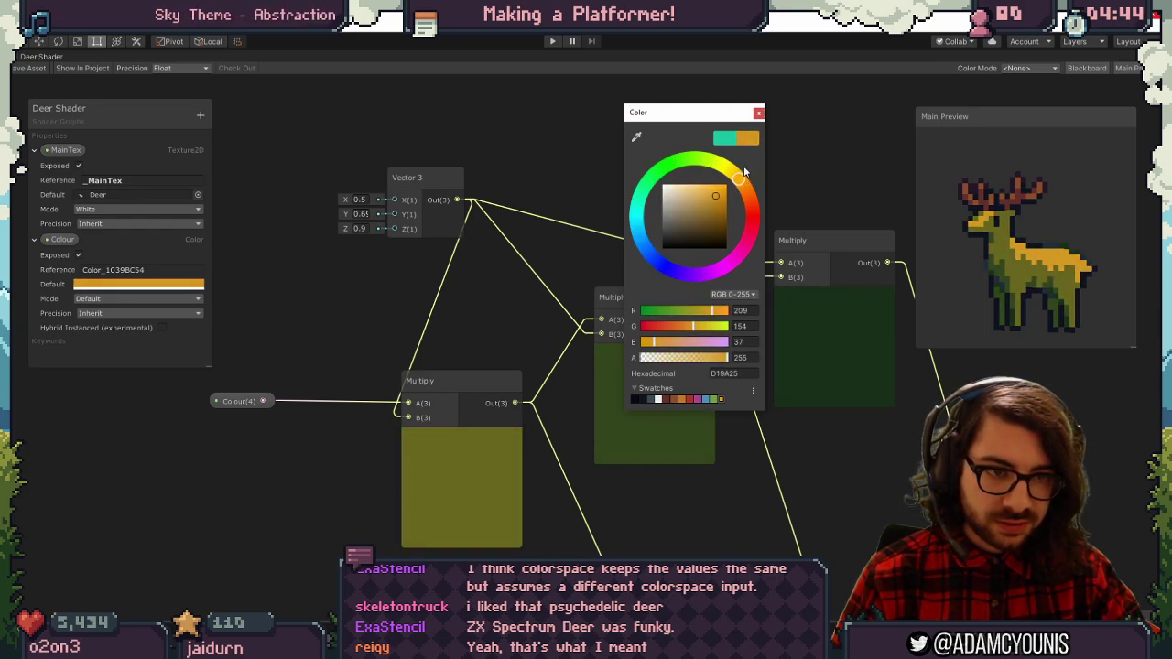
mouse_move(710, 116)
mouse_down()
mouse_move(316, 90)
mouse_move(269, 127)
mouse_up()
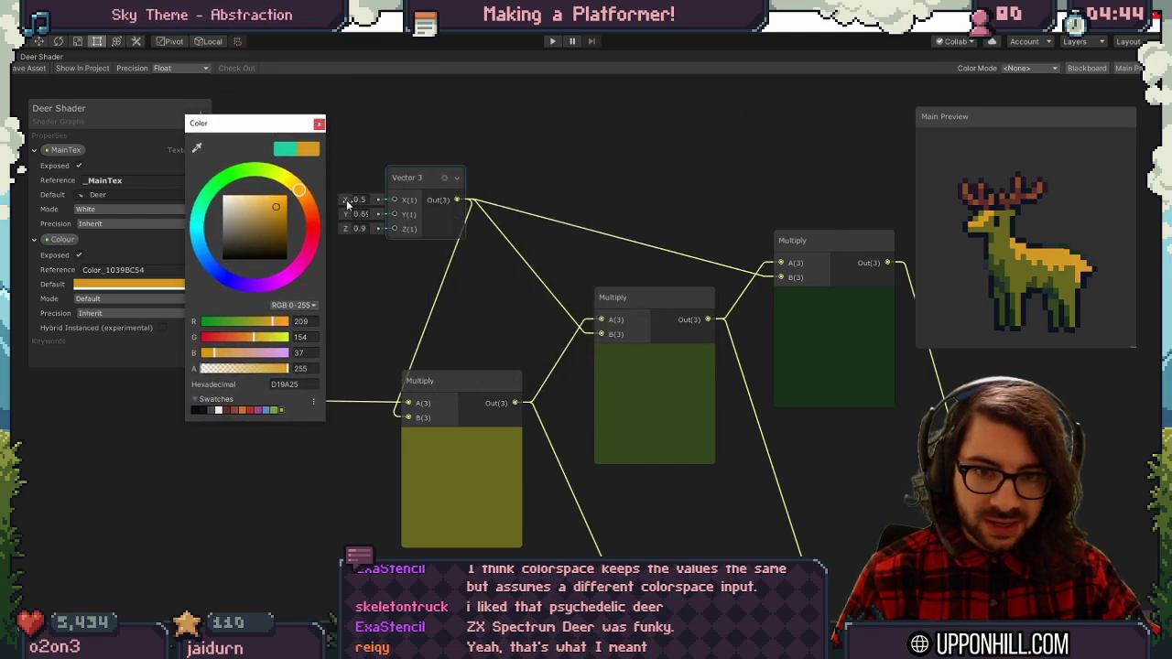
Try a Z of -0.6, a higher X and a lower Y in the Vector 3 node, and undo the changes.
mouse_move(345, 229)
mouse_down()
mouse_move(319, 232)
mouse_move(334, 225)
mouse_up()
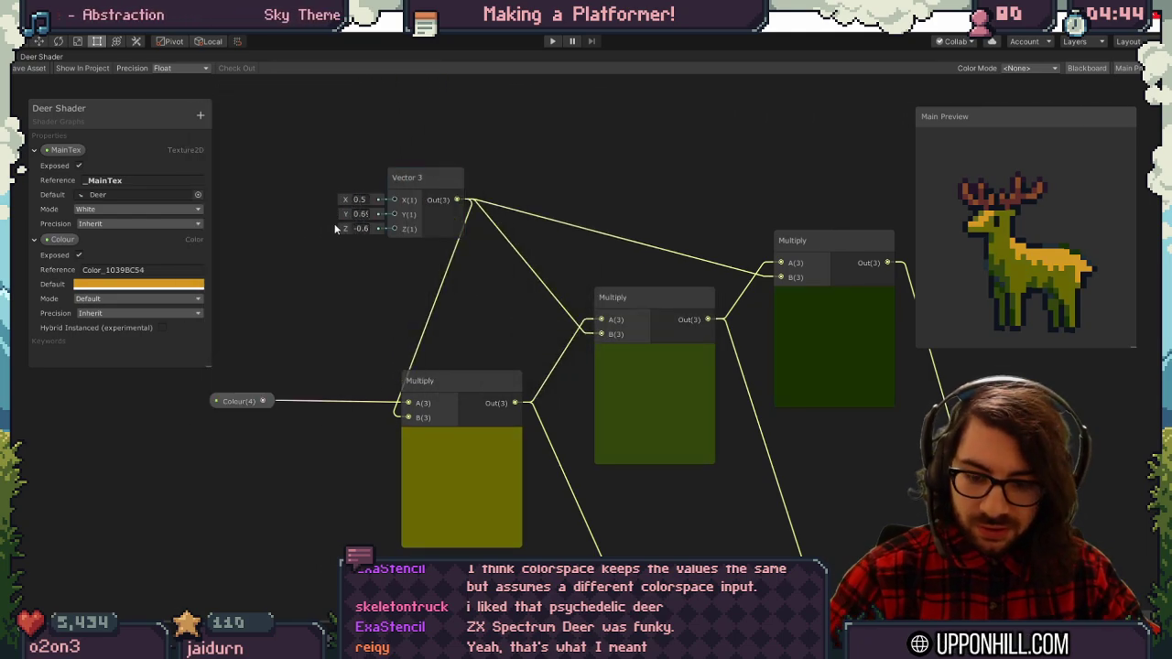
click(357, 200)
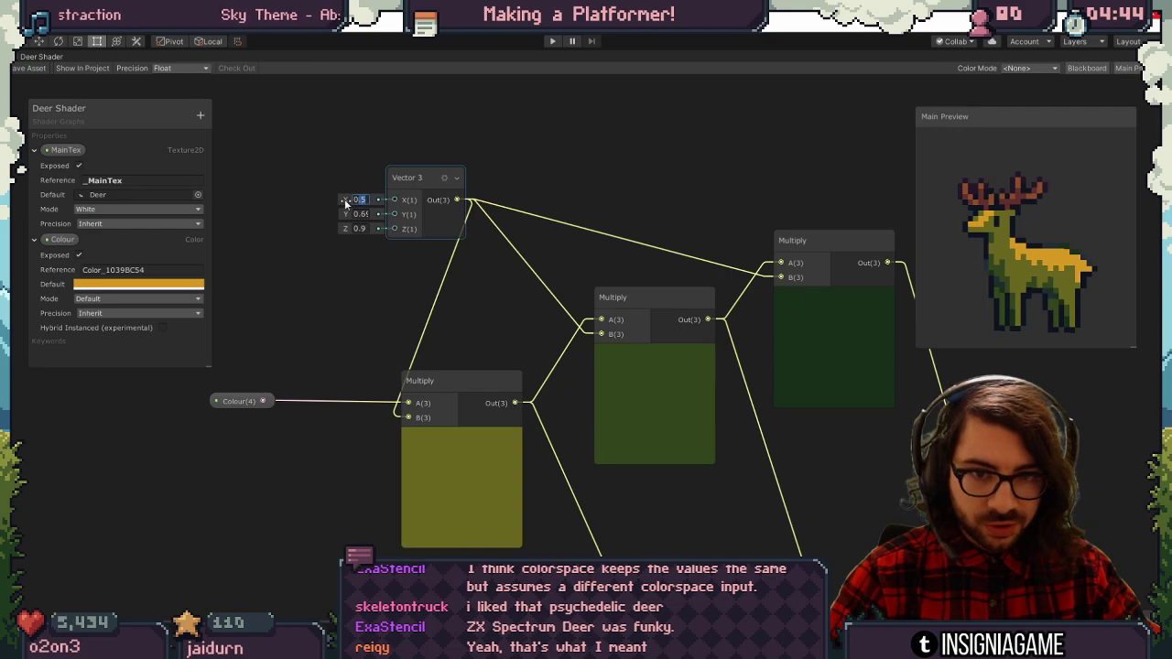
mouse_move(346, 203)
mouse_down()
mouse_move(359, 203)
mouse_move(343, 222)
mouse_up()
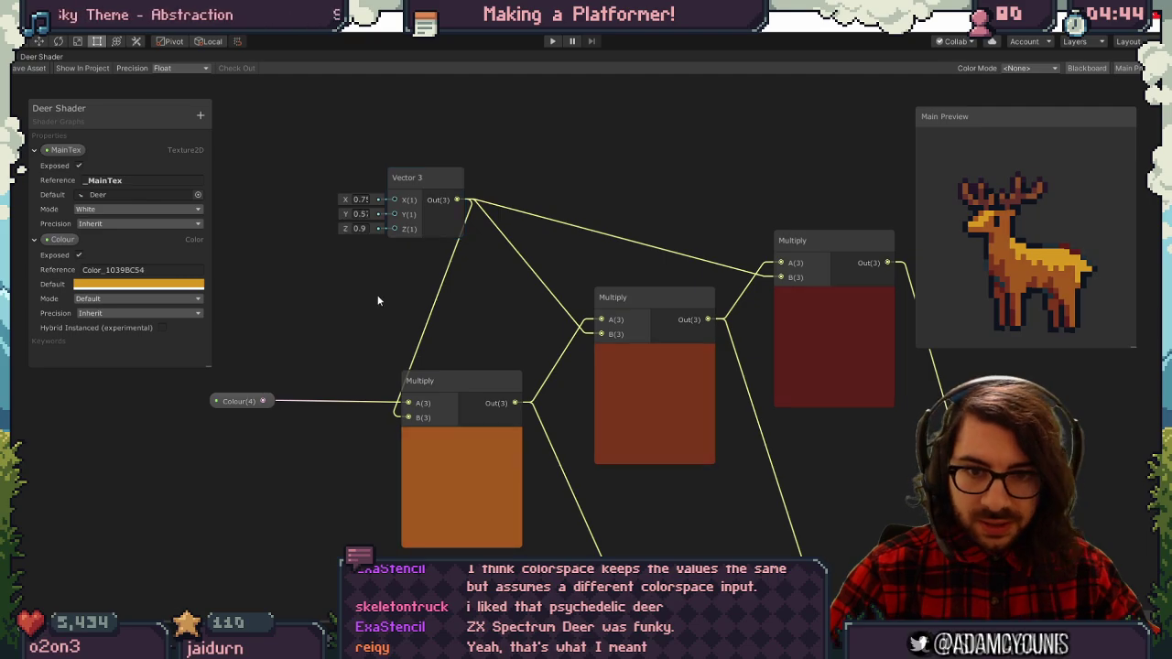
key(ctrl+z)
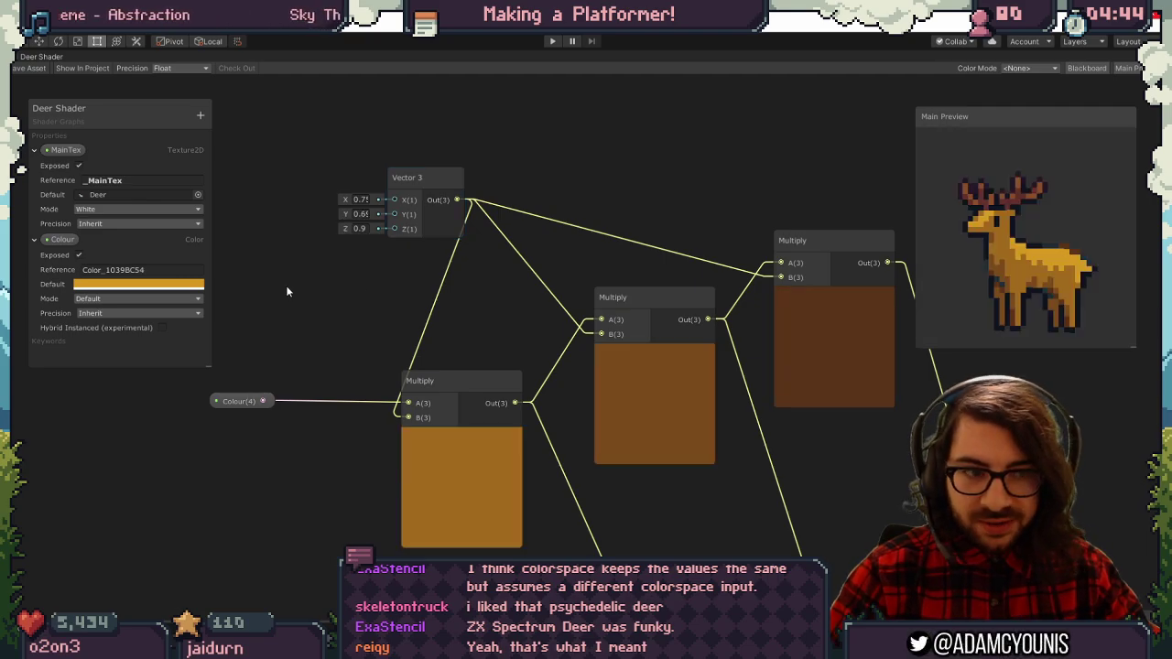
key(ctrl+z)
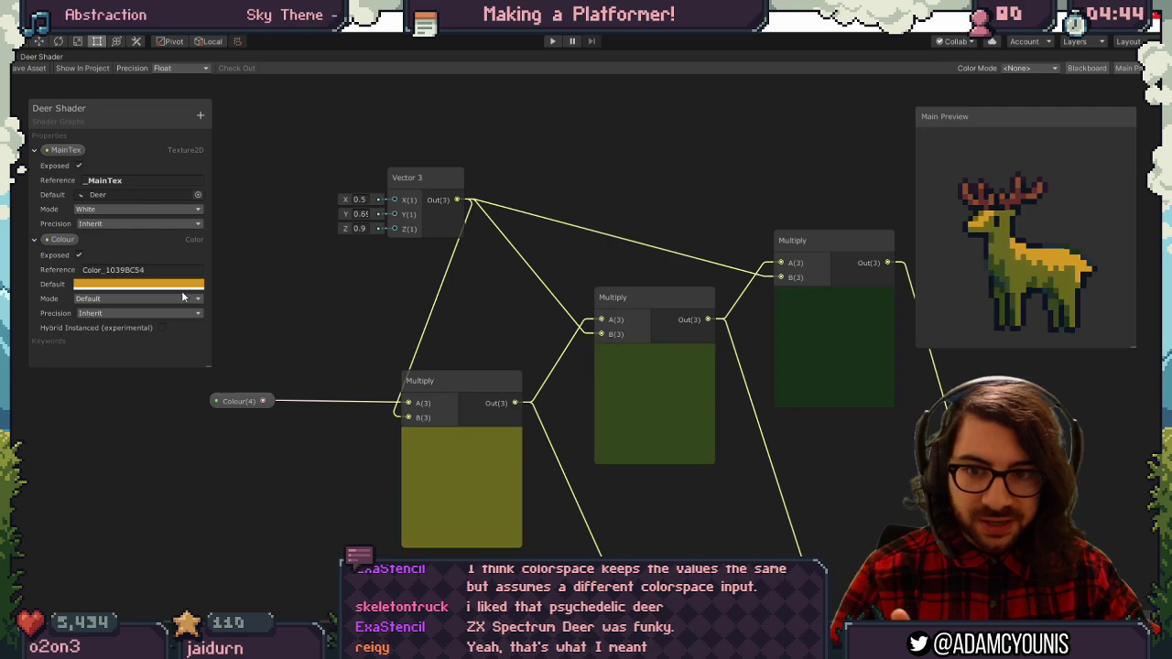
Sweep the Colour property's default hue from yellow-green through green towards blue to test the shading.
click(182, 285)
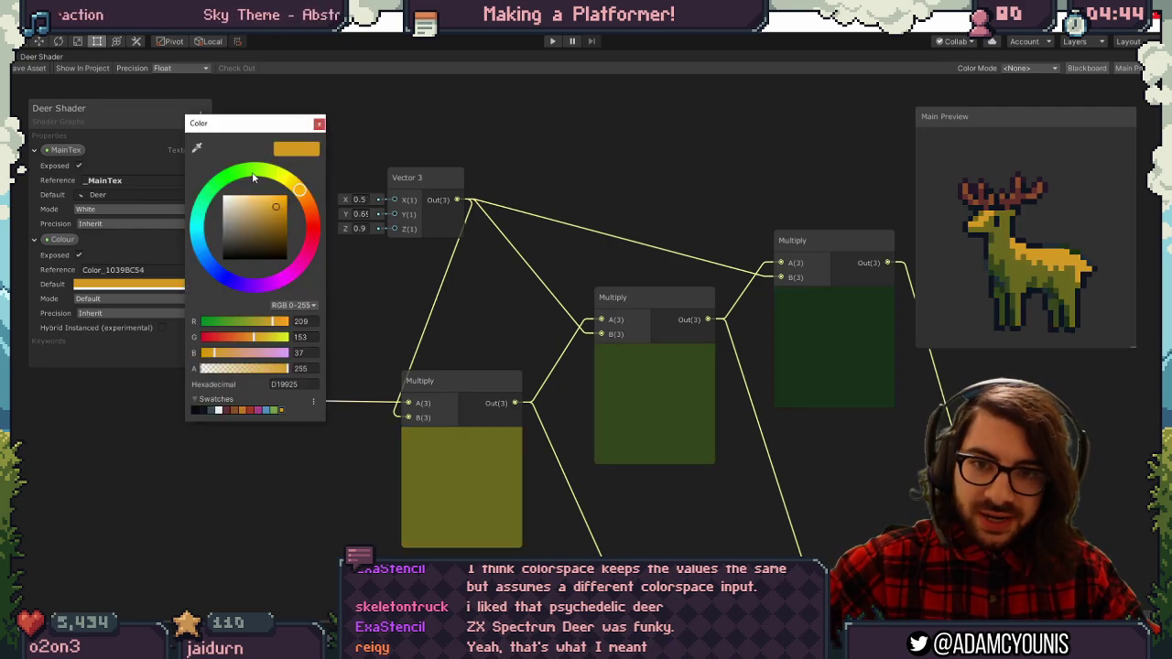
drag(254, 179, 187, 257)
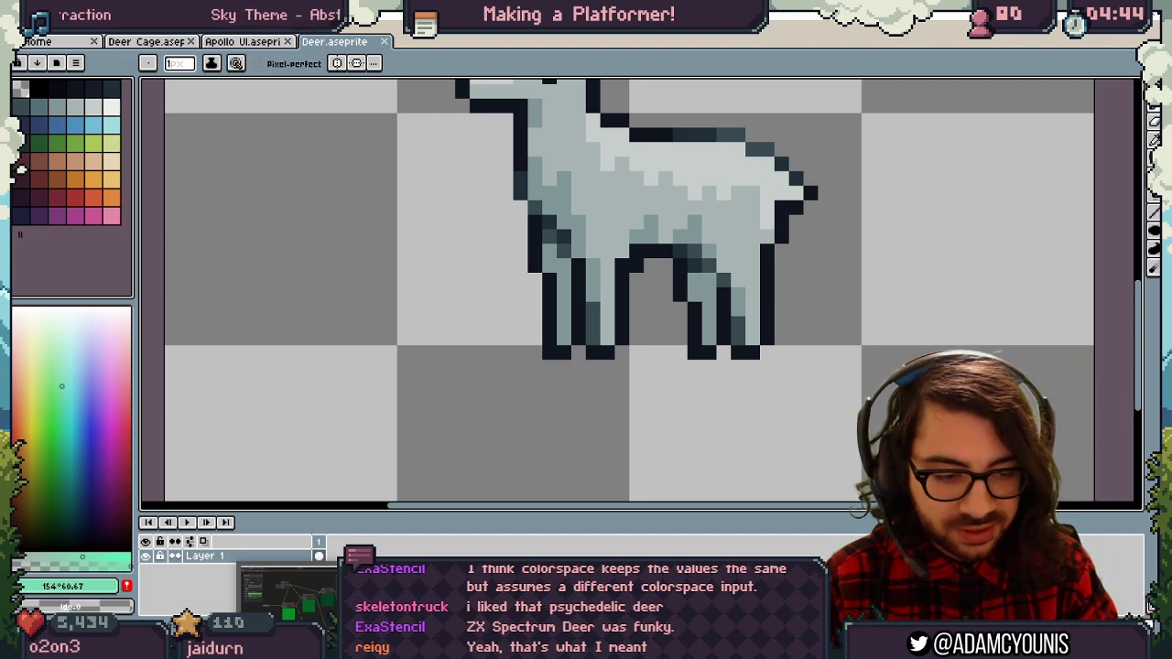
Switch to the drawing app's canvas that holds the colour spectrum image.
click(305, 646)
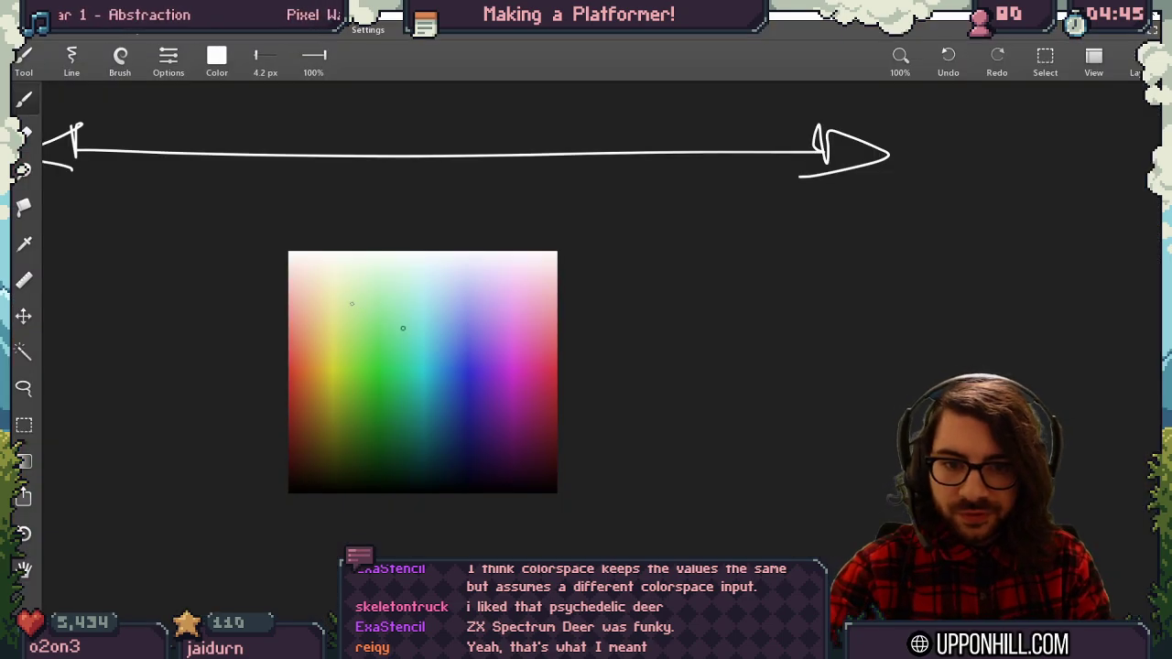
drag(347, 293, 434, 454)
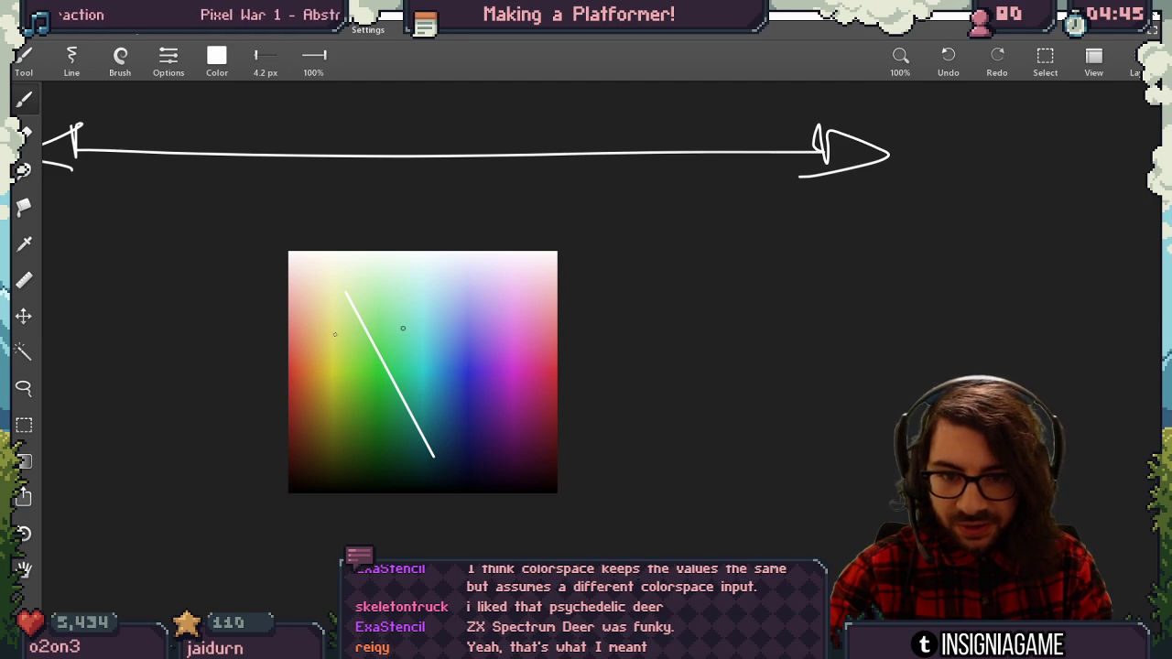
drag(336, 333, 383, 453)
key(ctrl+z)
key(ctrl+z)
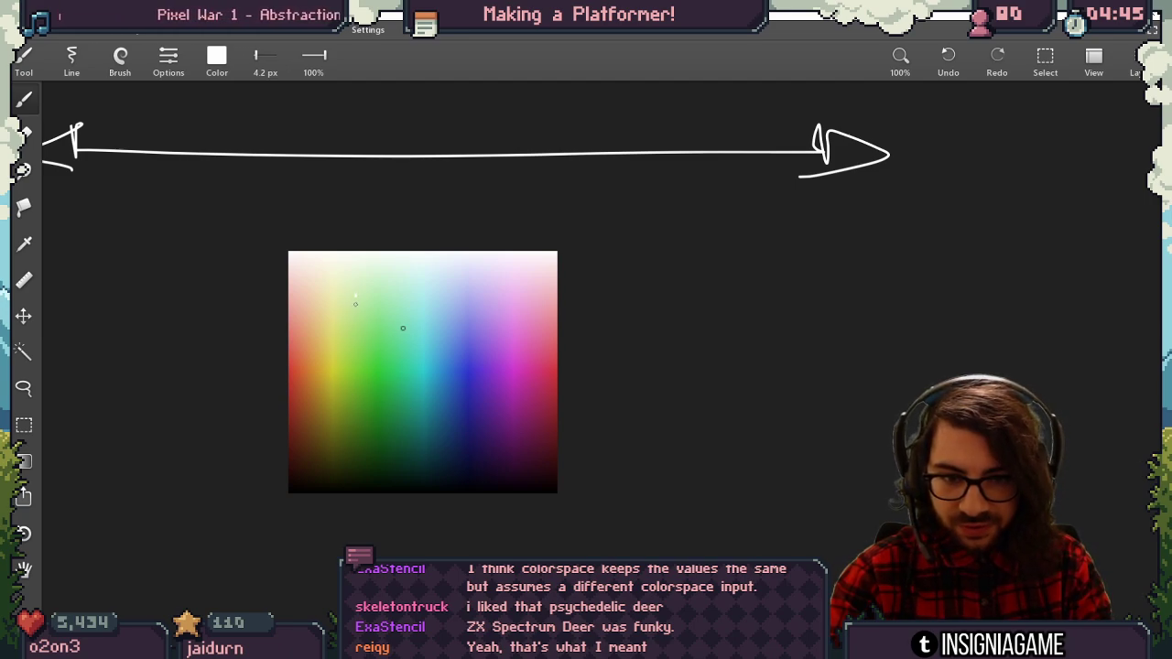
Draw two curved diagonal strokes over the colour spectrum, from yellow-green down into the dark greens and blues.
drag(346, 302, 439, 464)
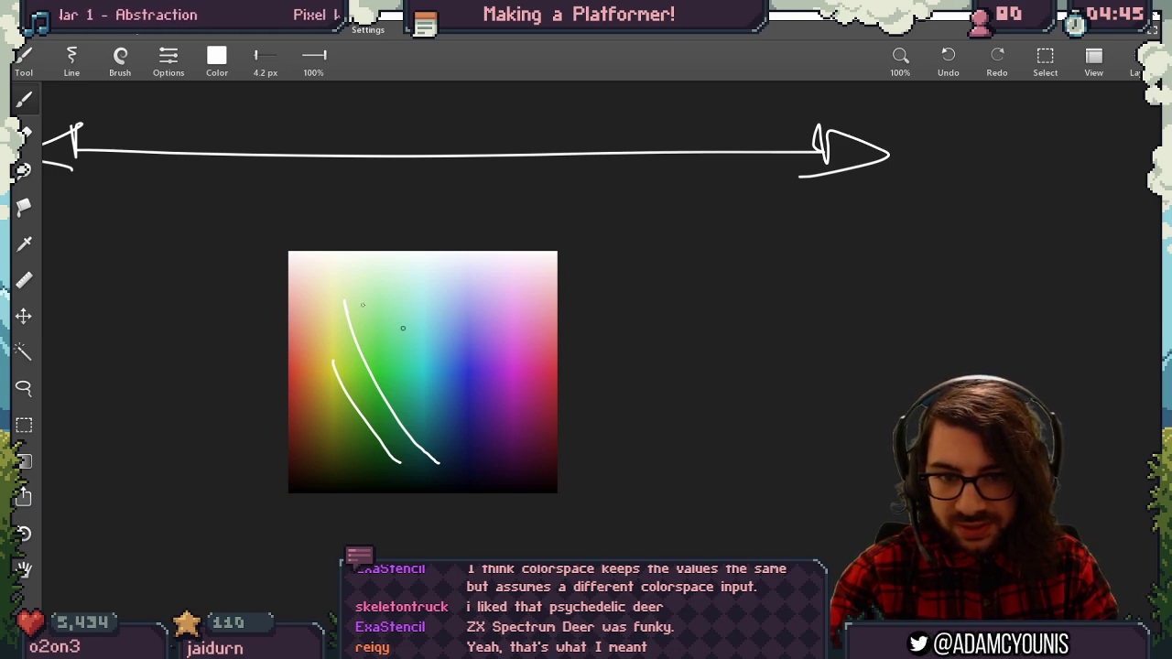
Draw a third diagonal stroke from pale cyan down to dark purple on the spectrum, and undo all three diagonal strokes.
drag(423, 300, 474, 403)
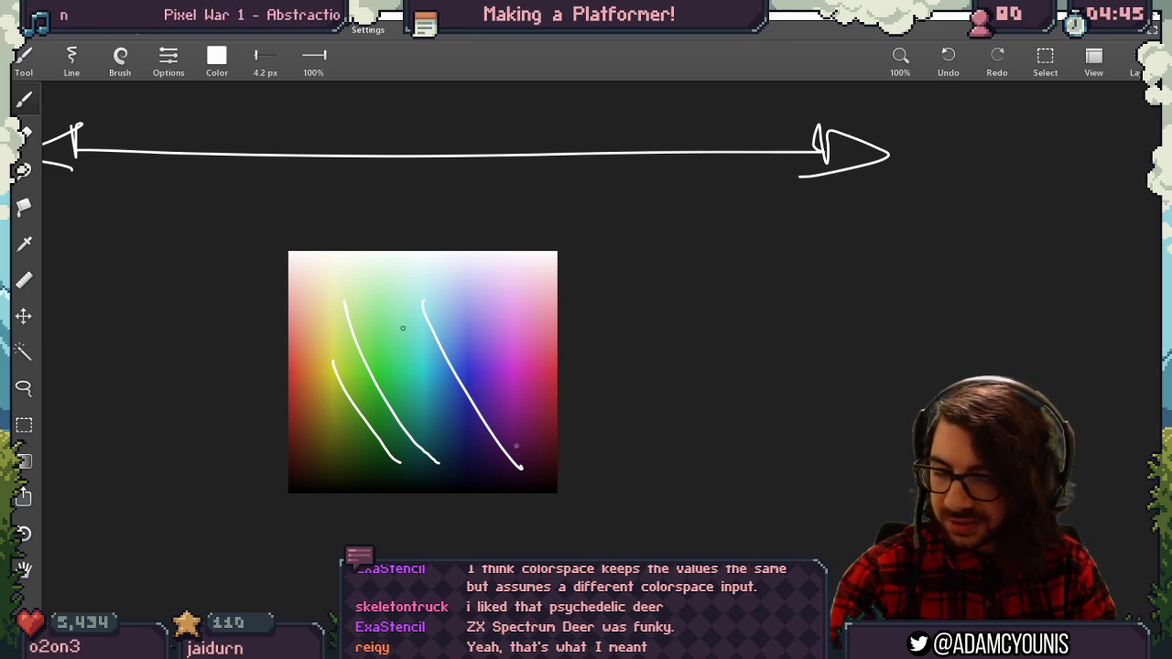
key(ctrl+z)
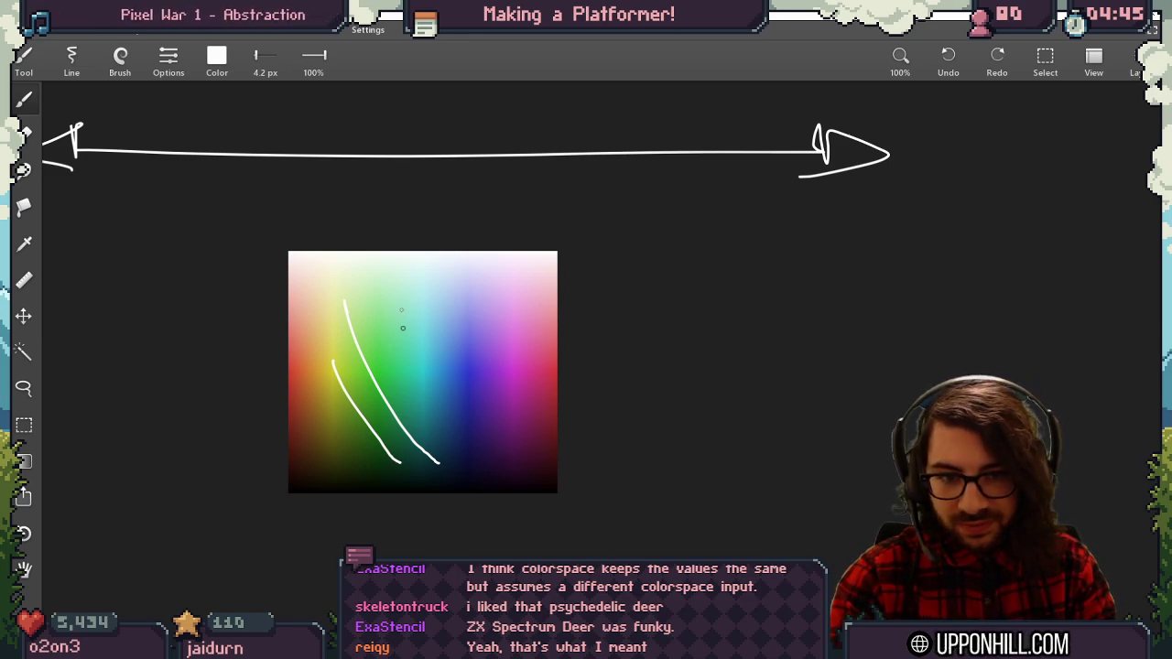
key(ctrl+z)
key(ctrl+z)
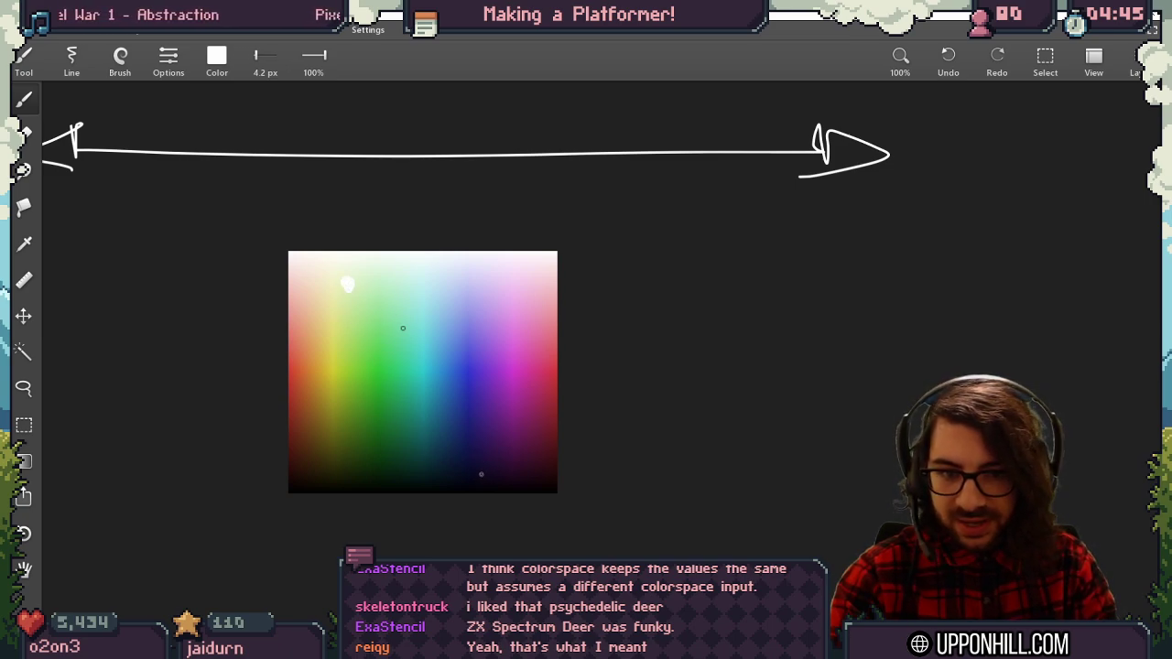
Draw curves fanning out from the pale yellow point towards the dark blue point, wrapping the outermost ones around the spectrum's edges.
drag(349, 284, 443, 451)
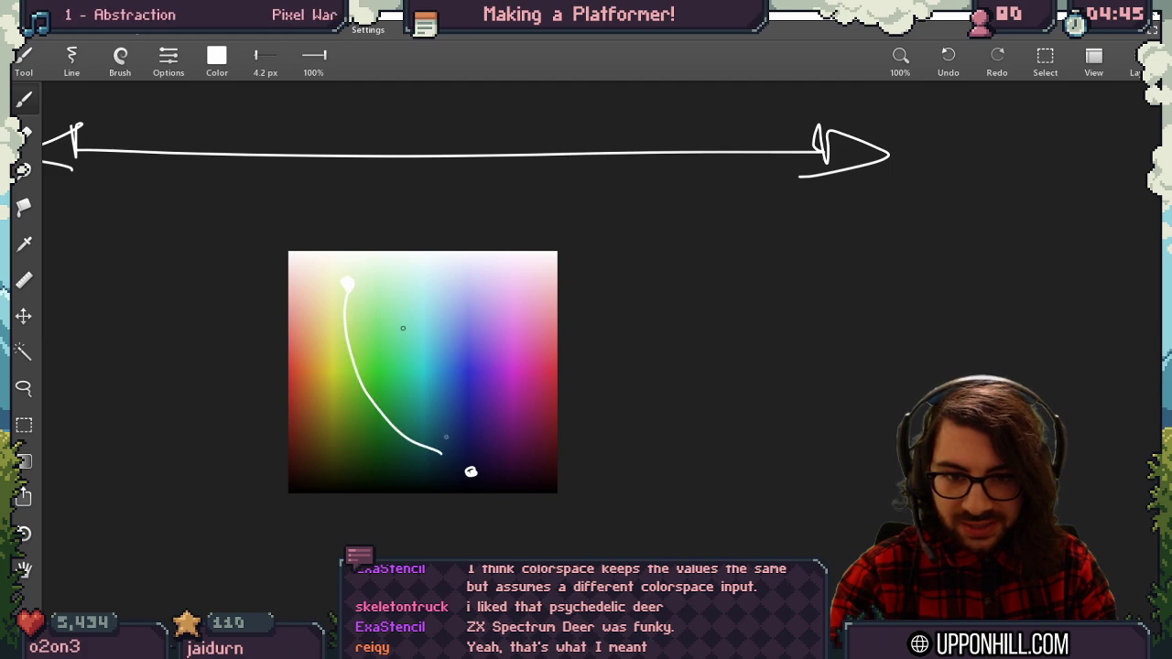
drag(346, 286, 422, 465)
drag(352, 290, 464, 452)
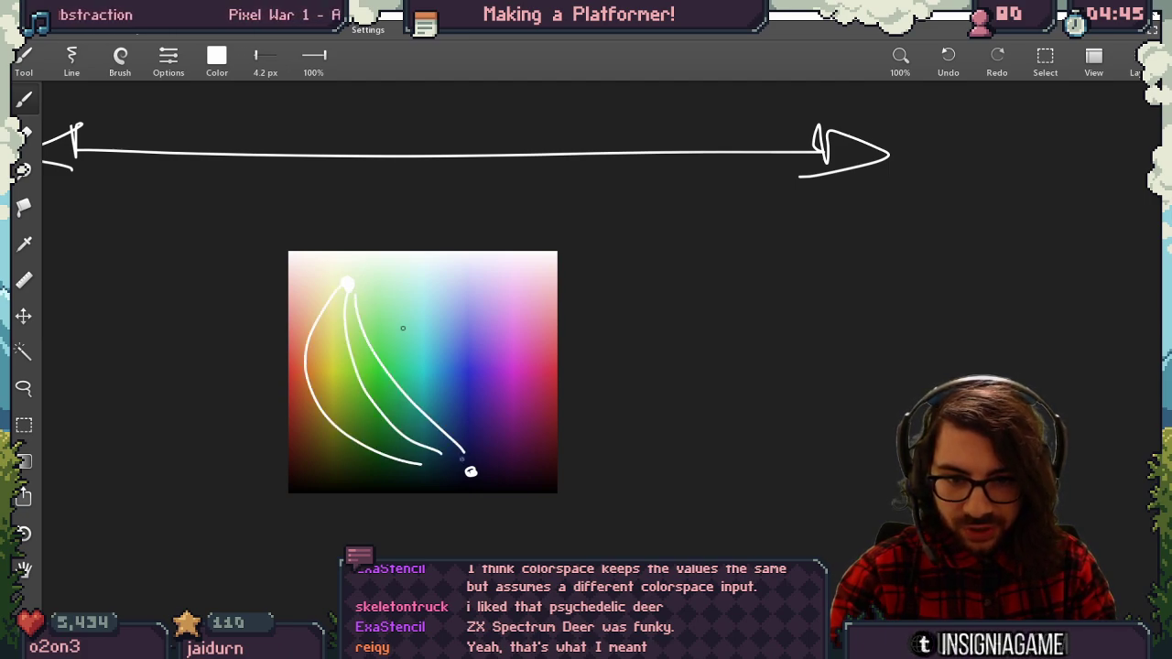
drag(355, 290, 462, 452)
drag(356, 284, 460, 452)
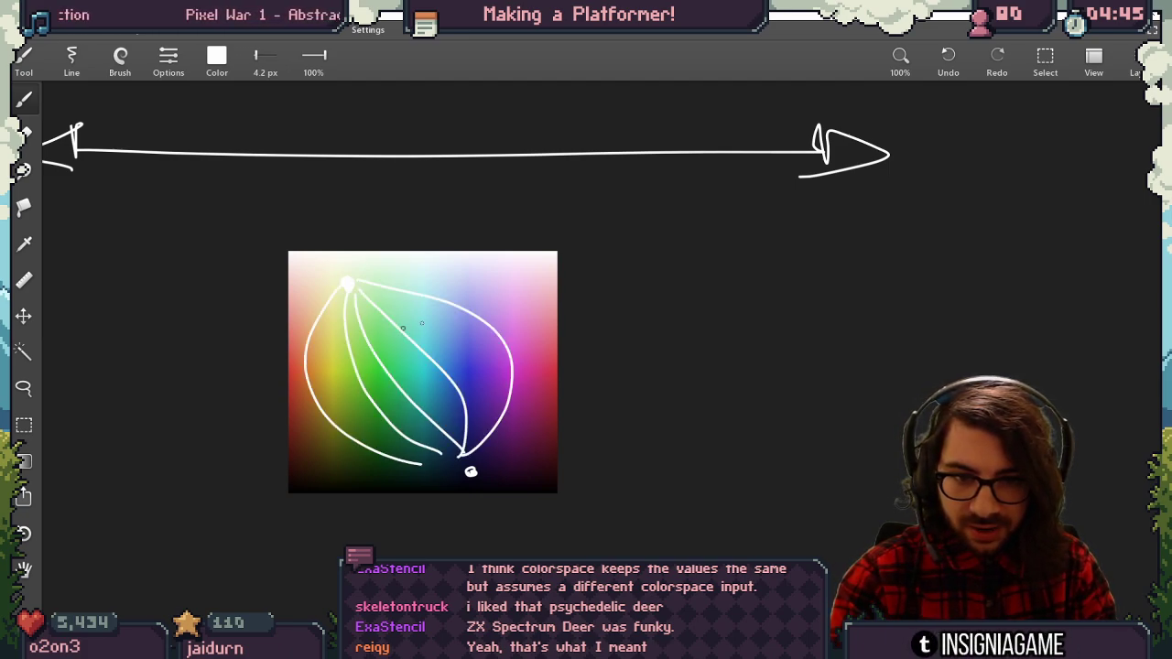
drag(502, 305, 463, 457)
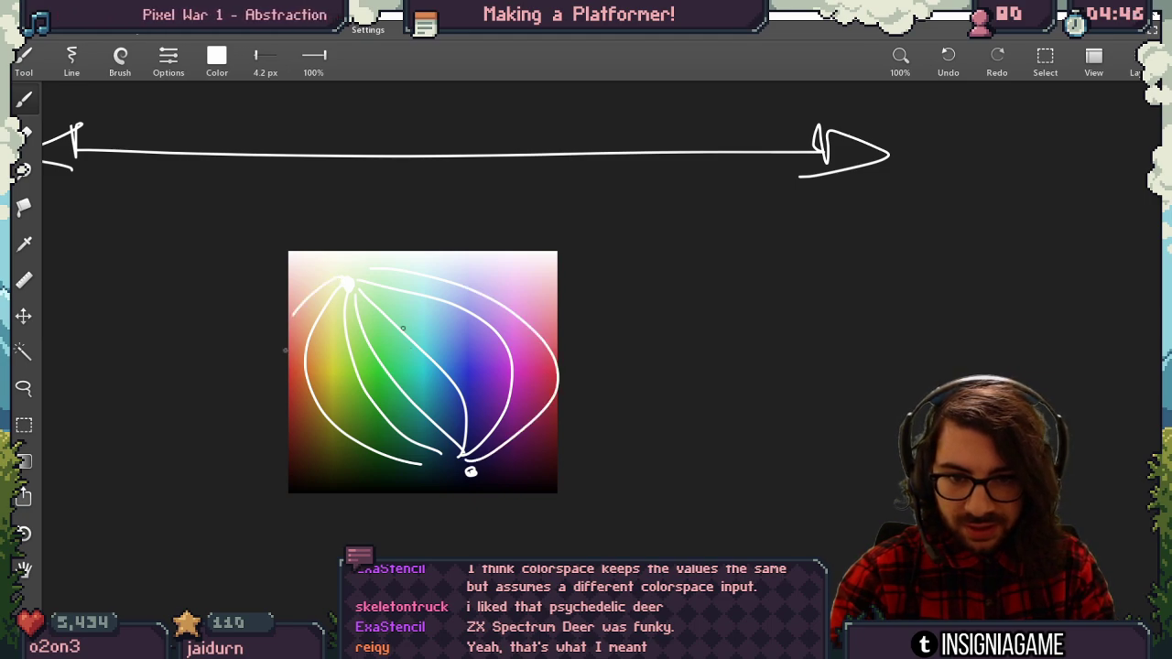
drag(287, 407, 366, 467)
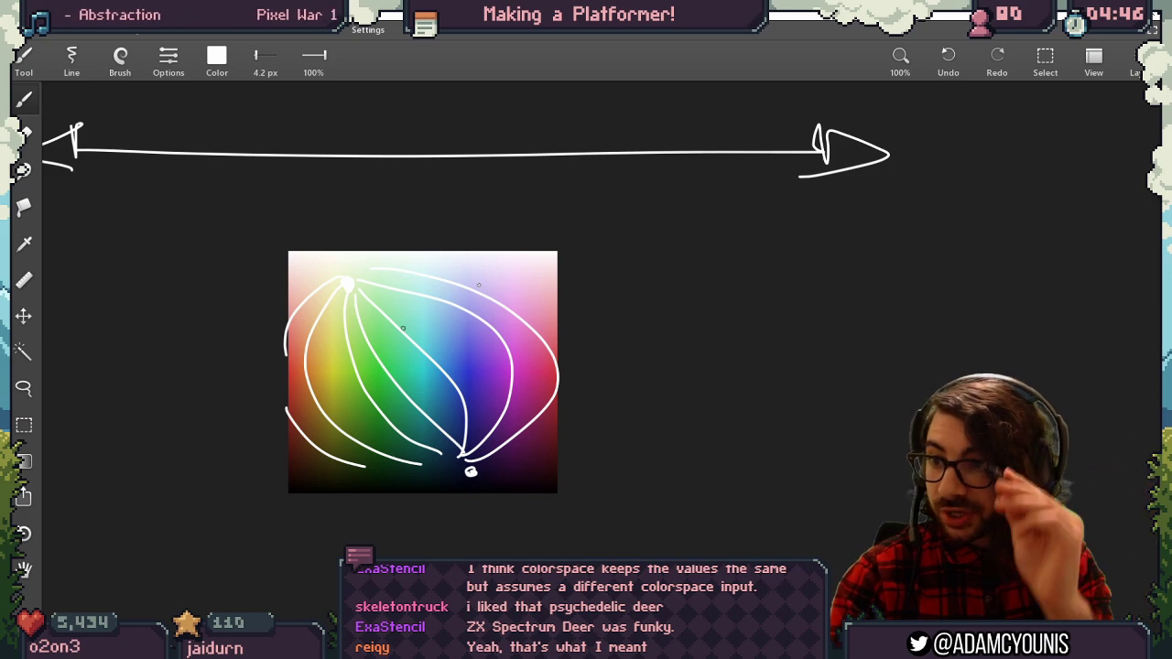
Undo the fanned curves drawn over the single colour spectrum.
key(ctrl+z)
key(ctrl+z)
key(ctrl+z)
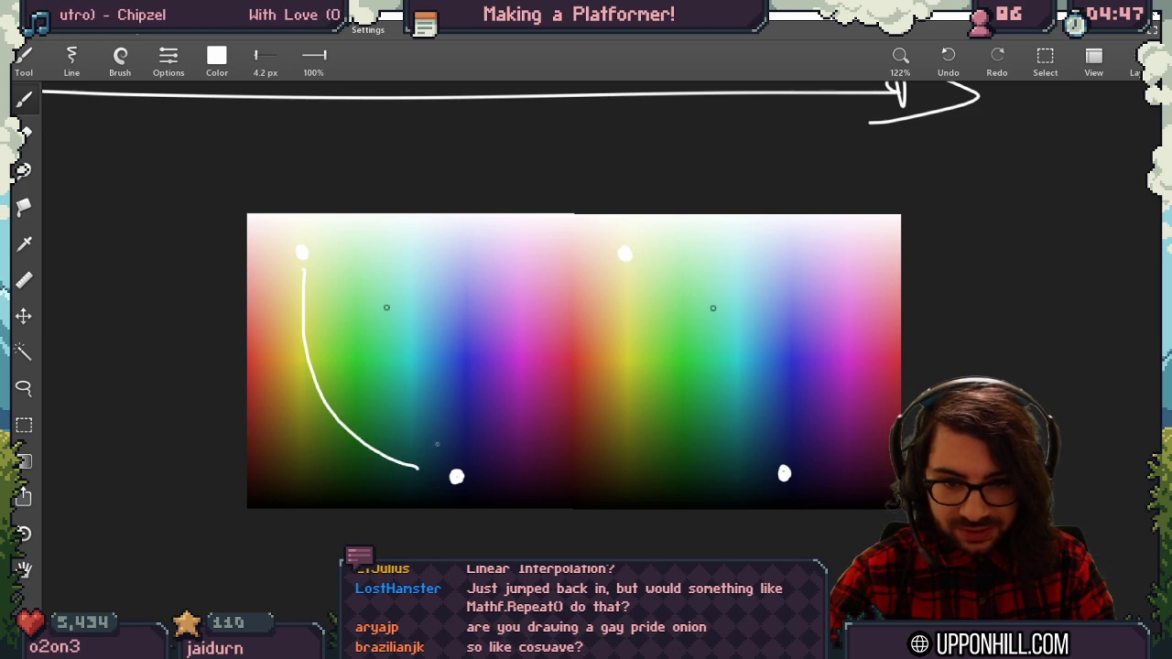
Draw more fanned curves from the first pale yellow point towards the first dark blue point on the doubled spectrum.
drag(315, 264, 362, 392)
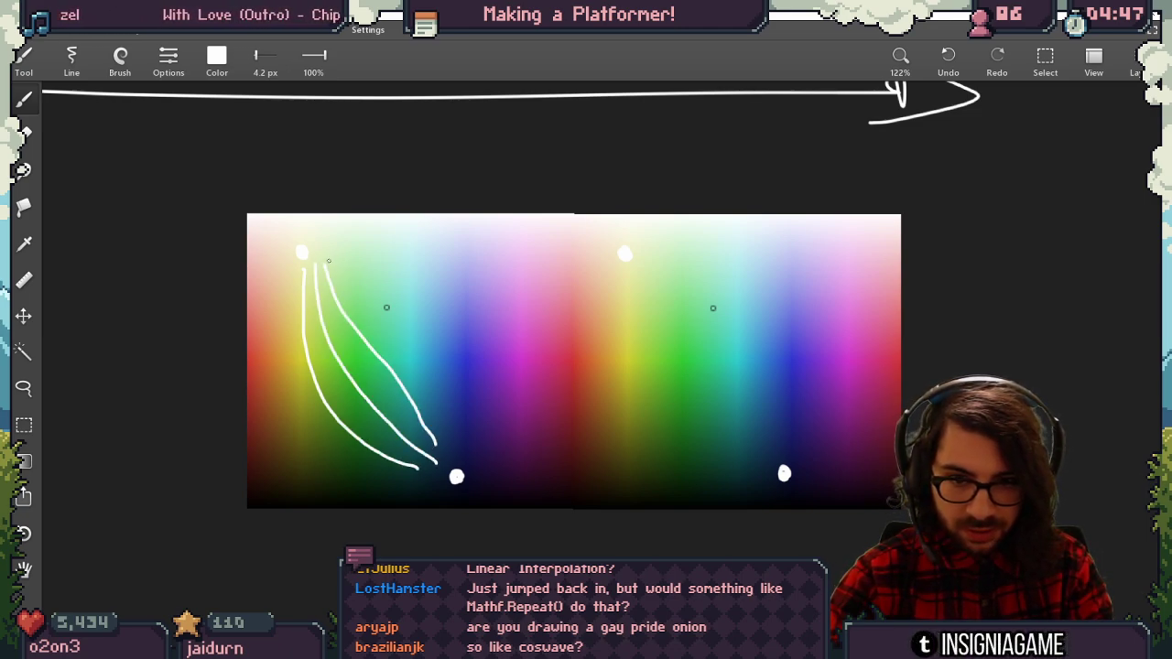
drag(328, 260, 433, 371)
drag(434, 325, 458, 453)
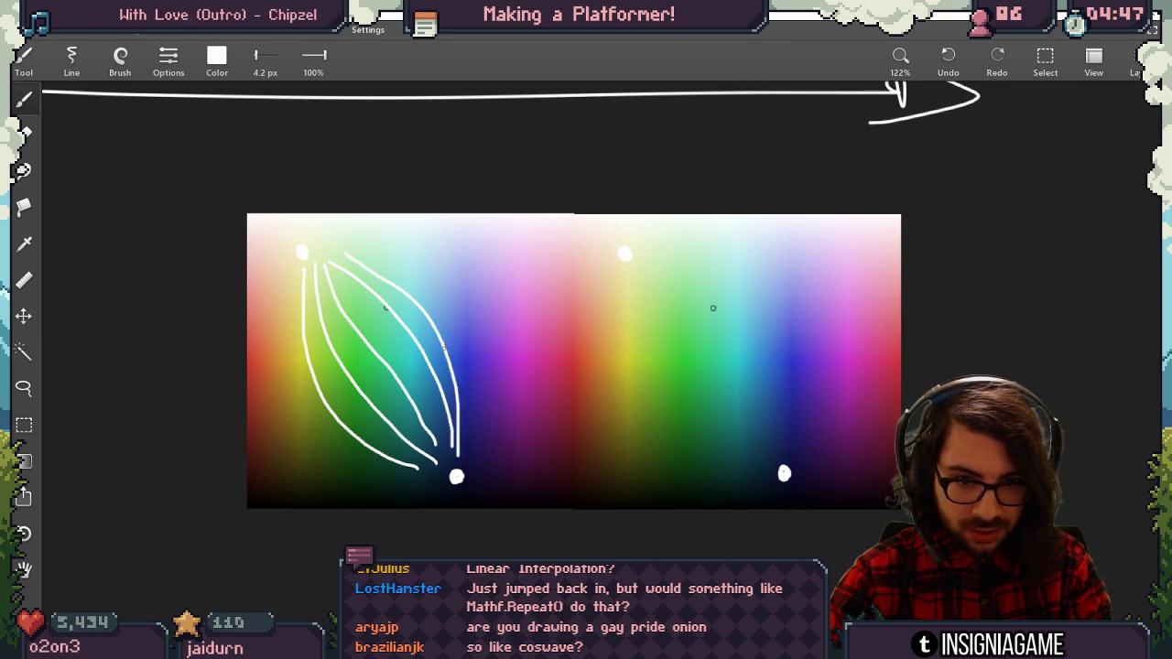
drag(371, 256, 469, 359)
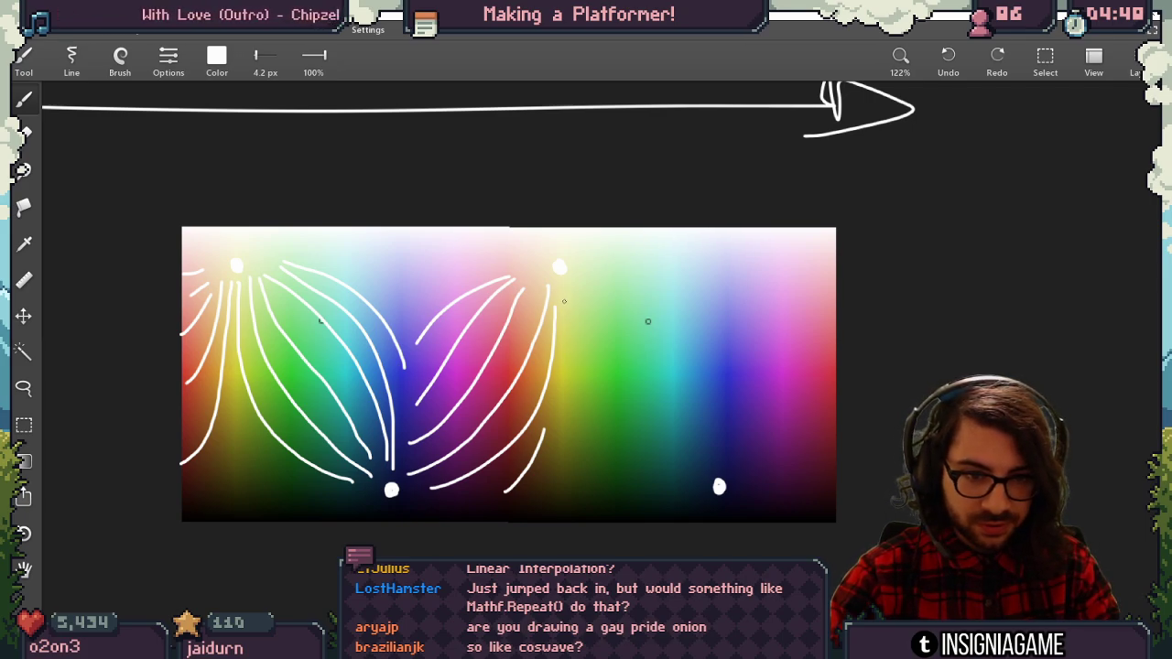
Draw a curve from the second yellow point to the second blue point, and vertical lines through the second yellow and first blue points.
mouse_move(564, 300)
mouse_down()
mouse_move(635, 465)
mouse_move(712, 502)
mouse_up()
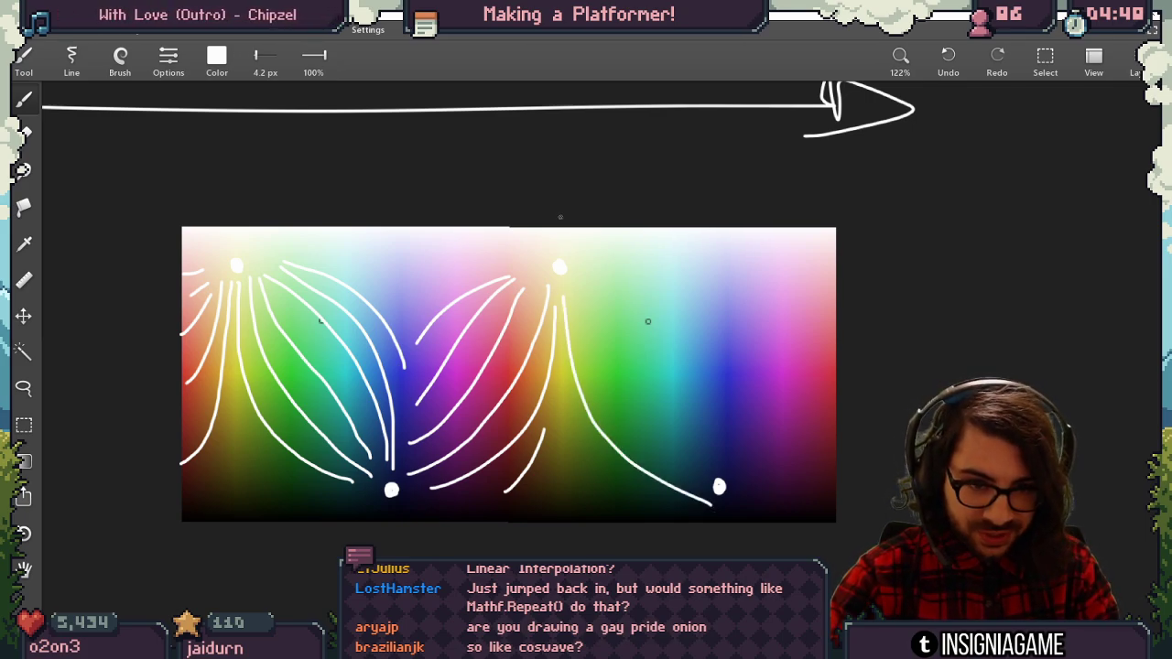
drag(560, 217, 560, 554)
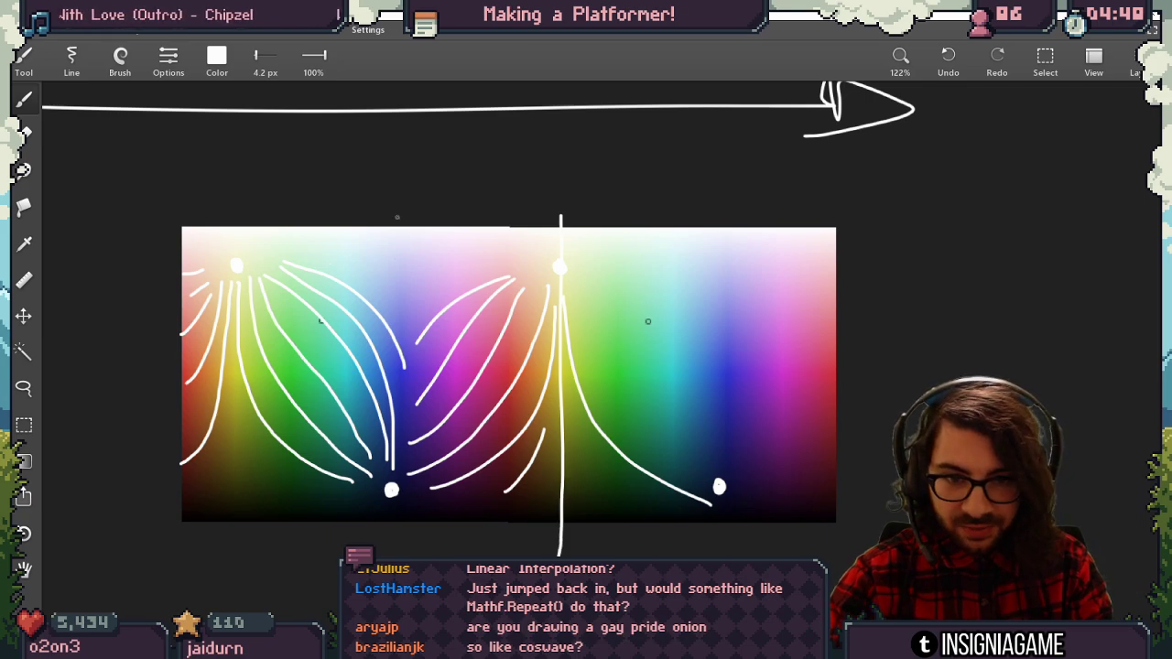
drag(396, 217, 393, 485)
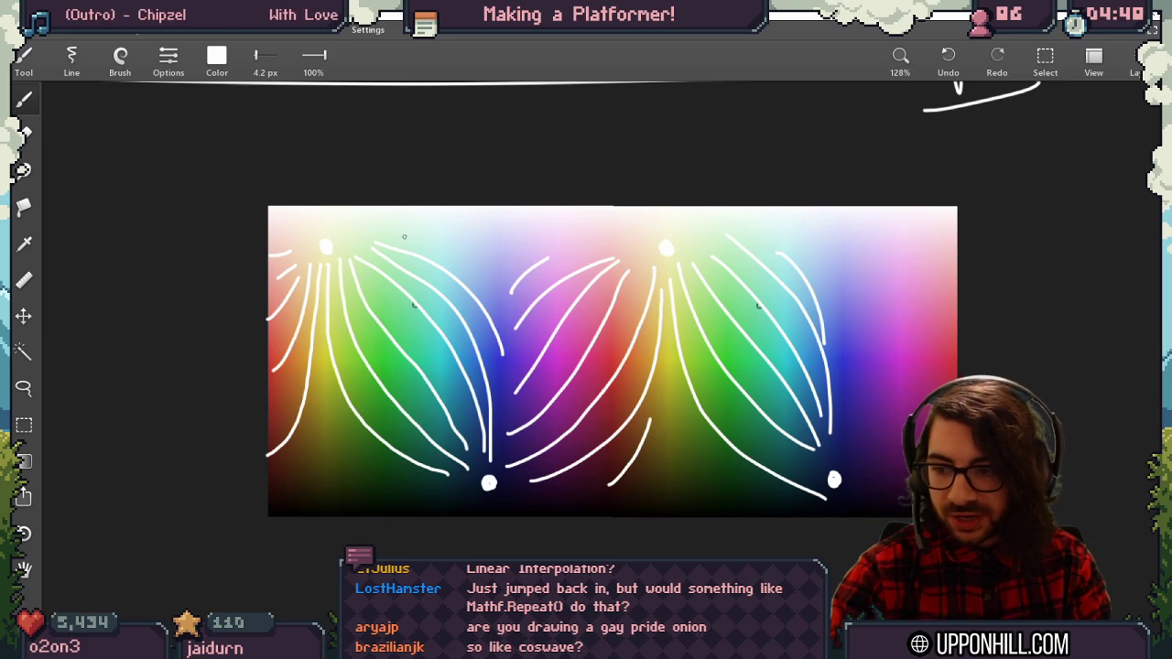
Try marking the dark yellow and pale blue gaps between the curves with a circle and a U-shaped stroke, and undo the marks.
mouse_move(674, 469)
mouse_down()
mouse_move(707, 471)
mouse_move(699, 456)
mouse_up()
key(ctrl+z)
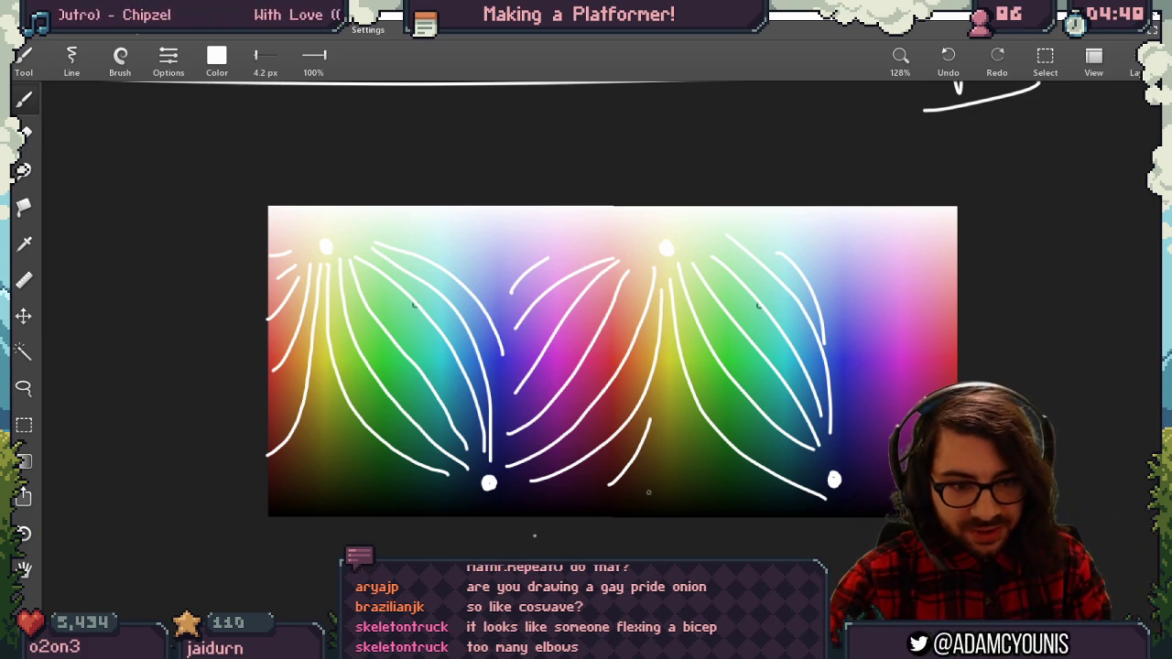
drag(648, 492, 660, 500)
drag(813, 243, 866, 241)
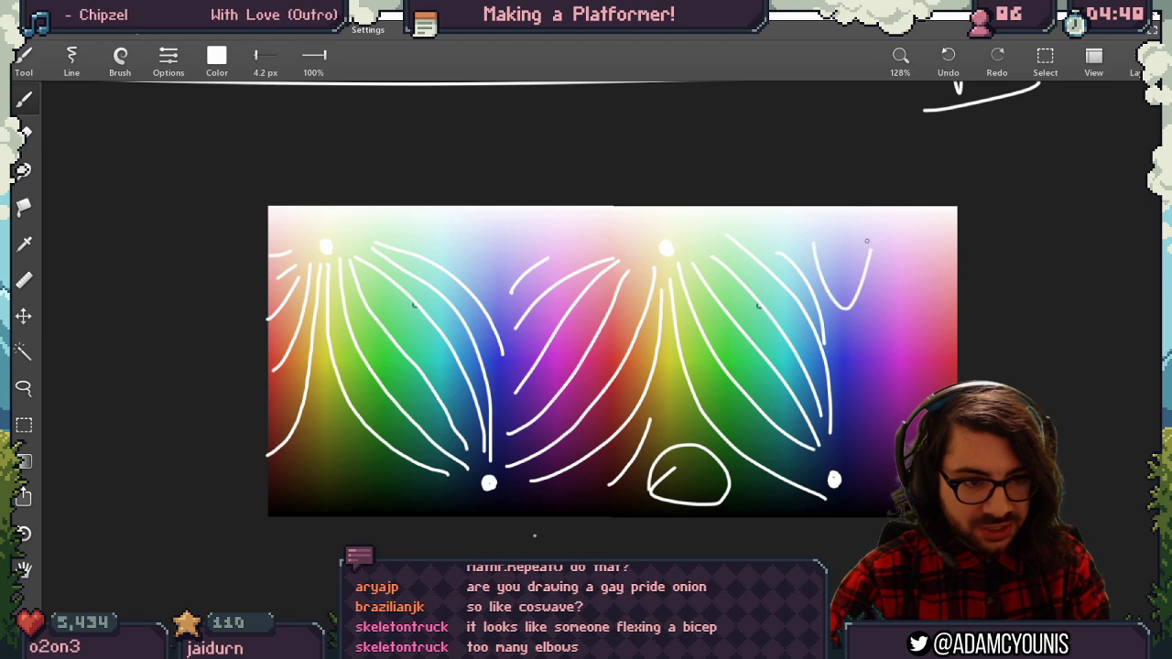
key(ctrl+z)
key(ctrl+z)
Draw a triangle in the second dark yellow gap and an inverted triangle in the second pale blue gap.
drag(644, 501, 713, 515)
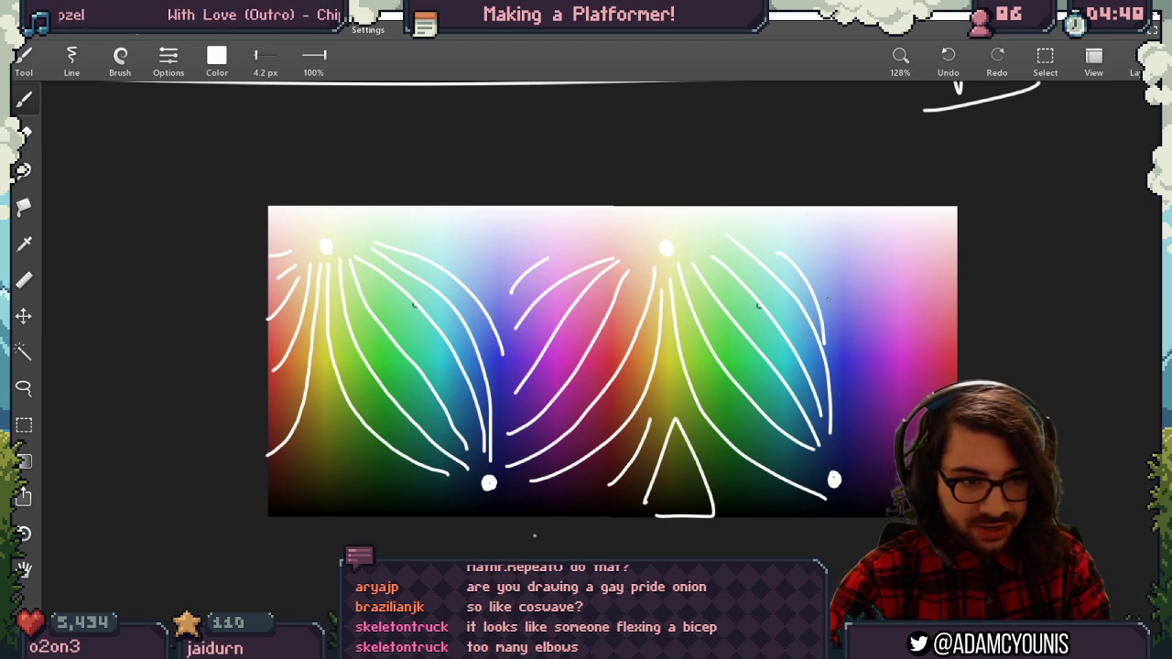
drag(817, 251, 870, 246)
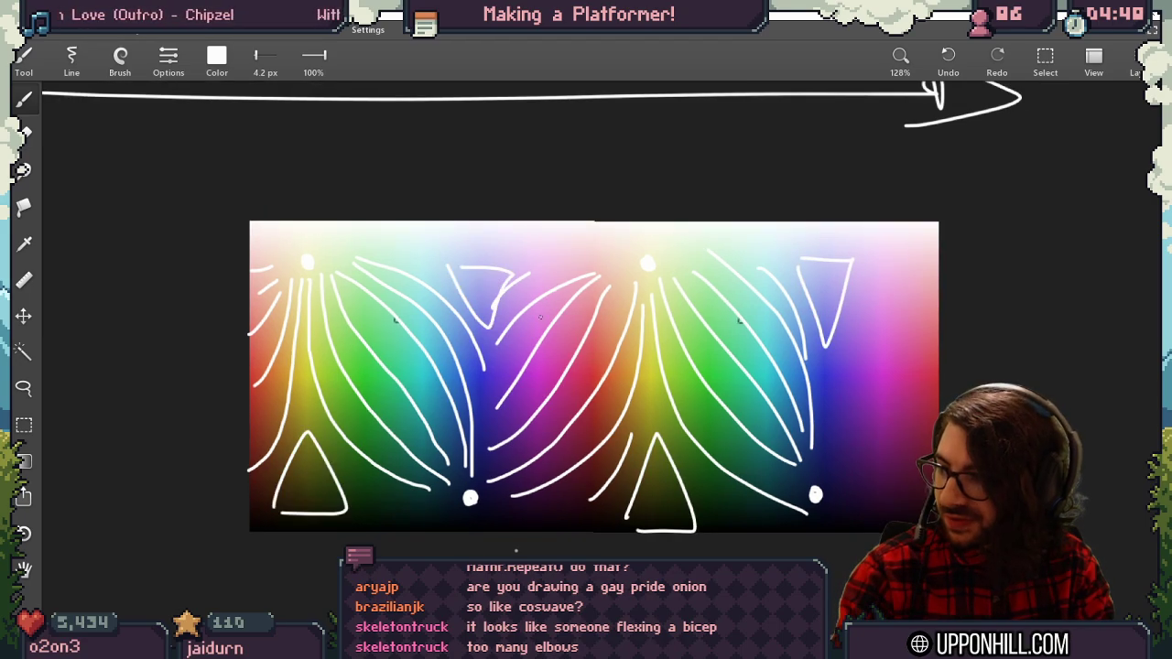
Try extra strokes over the magenta and green areas between the curves, and undo both.
drag(540, 316, 556, 445)
drag(693, 330, 710, 302)
key(ctrl+z)
key(ctrl+z)
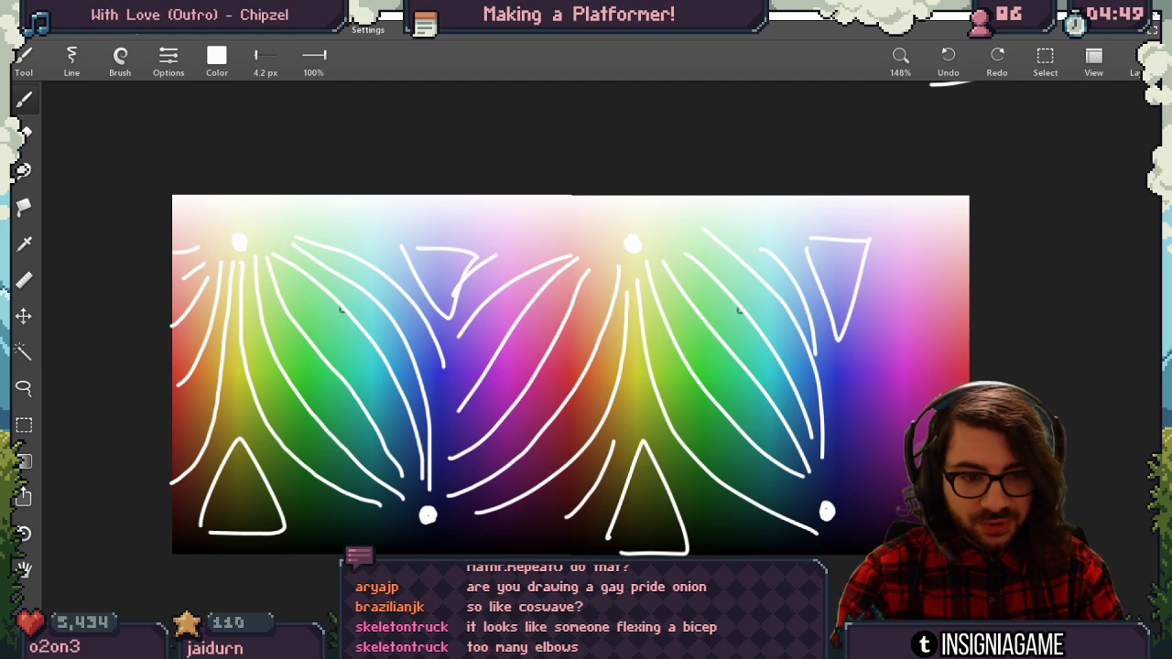
Paste a clean doubled spectrum below the annotated one and cover it with parallel diagonal strokes.
scroll(691, 409, down, 3)
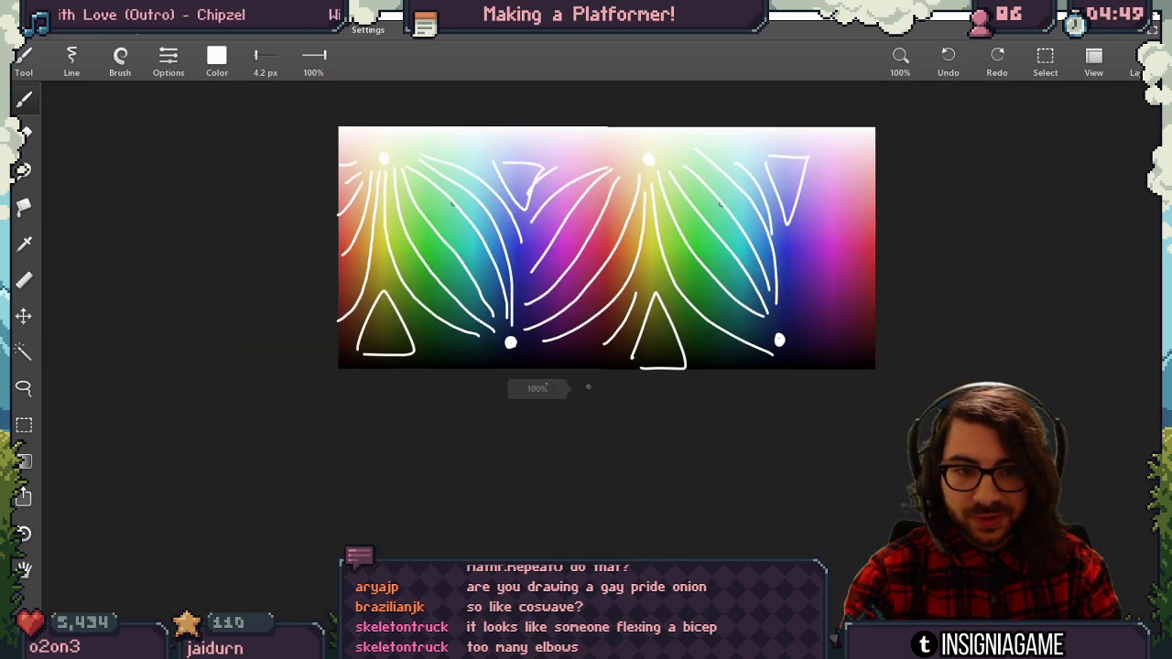
key(ctrl+v)
middle_drag(611, 569, 594, 449)
scroll(594, 449, up, 2)
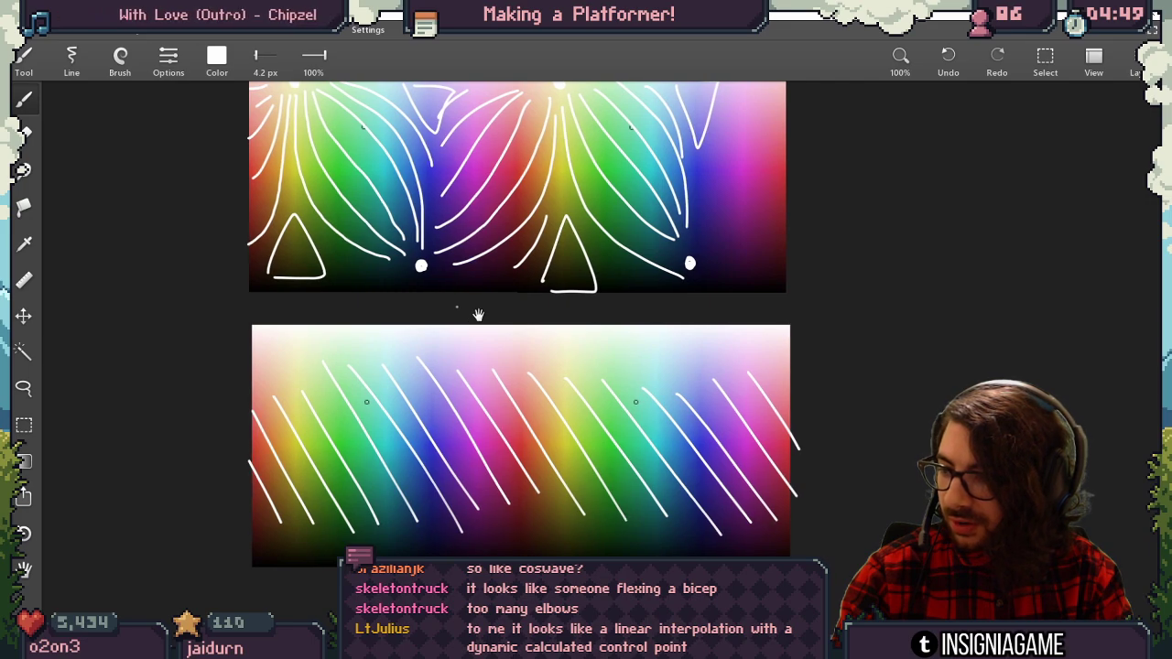
middle_drag(515, 440, 511, 393)
middle_drag(521, 241, 503, 346)
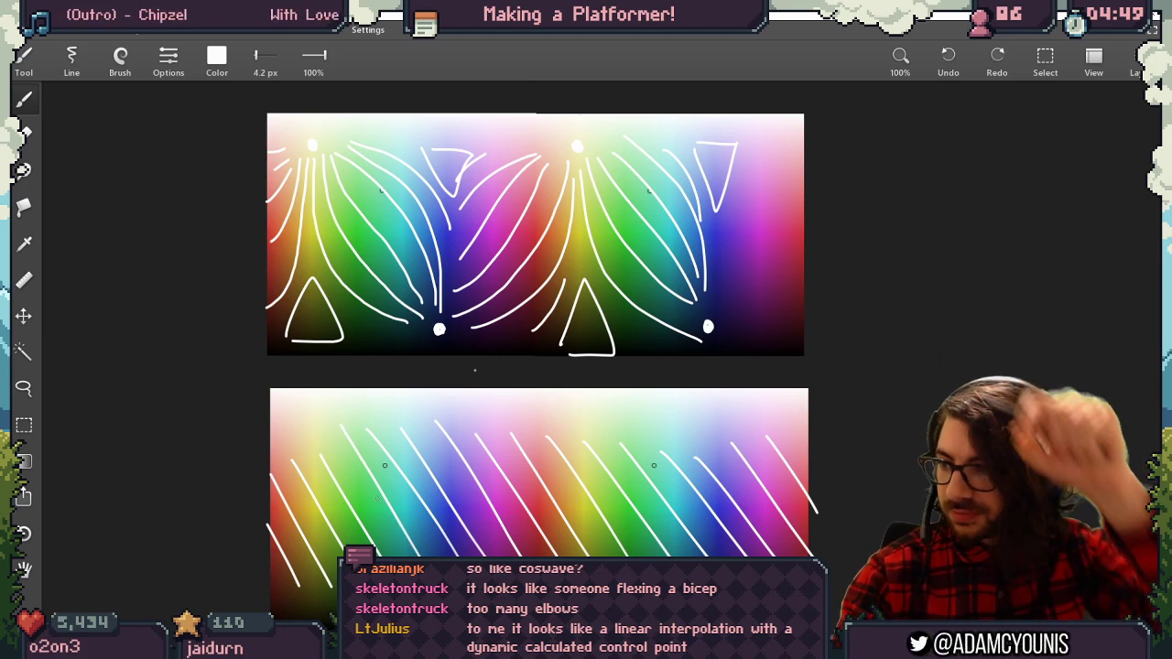
Try marking areas of the curve-annotated spectrum, including a loop around the magenta and red region, and undo the marks.
mouse_move(322, 376)
mouse_down()
mouse_move(378, 480)
mouse_move(412, 285)
mouse_up()
mouse_move(433, 401)
mouse_down()
mouse_move(431, 242)
mouse_move(448, 273)
mouse_up()
key(ctrl+z)
drag(575, 117, 598, 130)
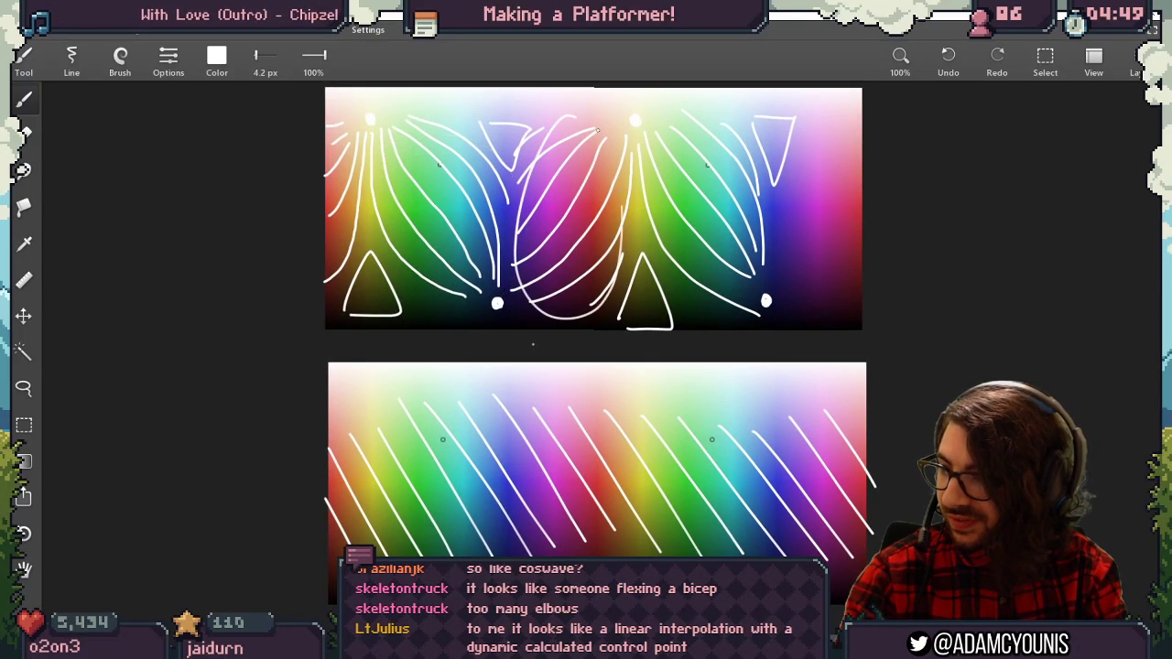
key(ctrl+z)
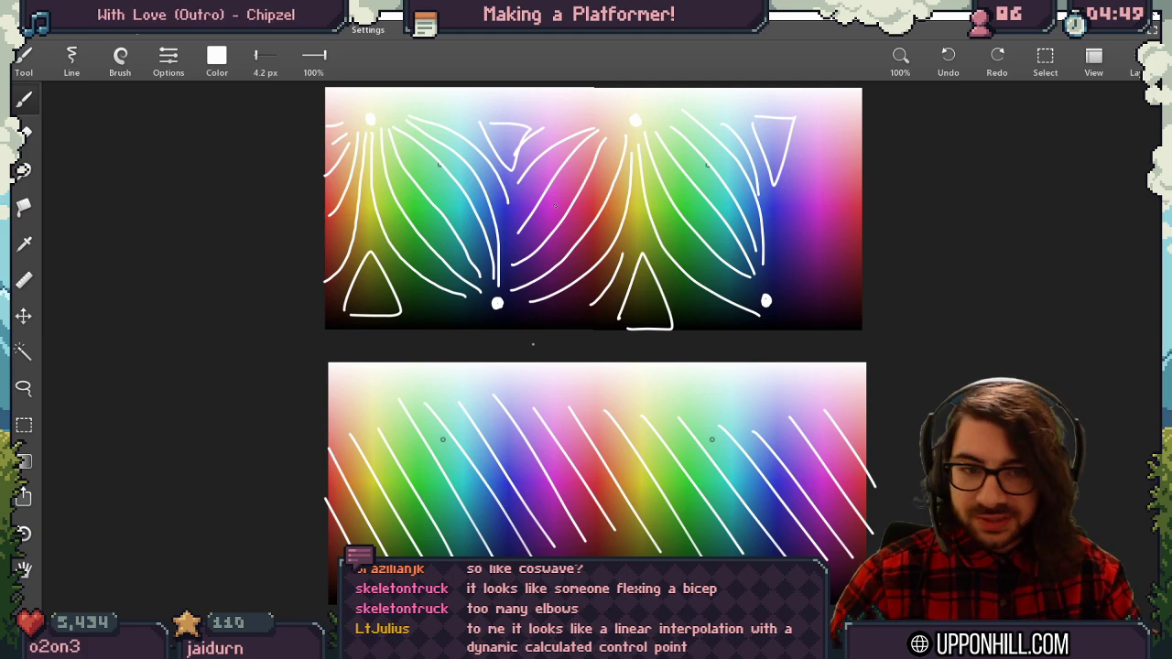
Switch to Unity's Deer Shader graph and test the Colour property's default as orange D18125, finishing on green 31D125.
key(alt+Tab)
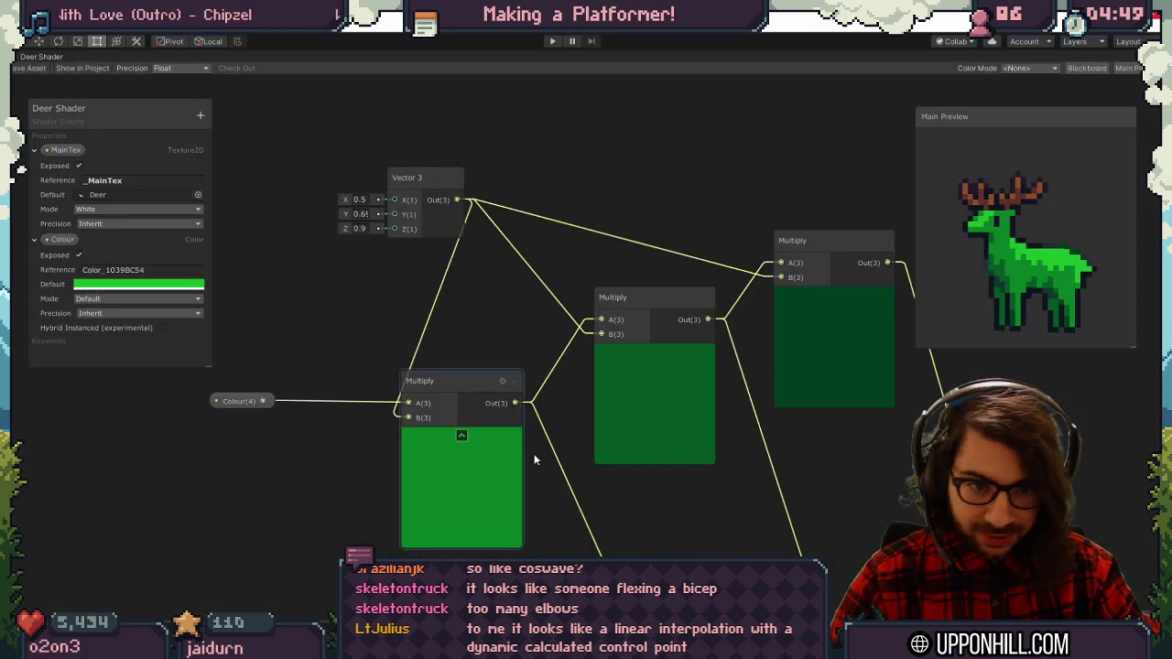
click(174, 284)
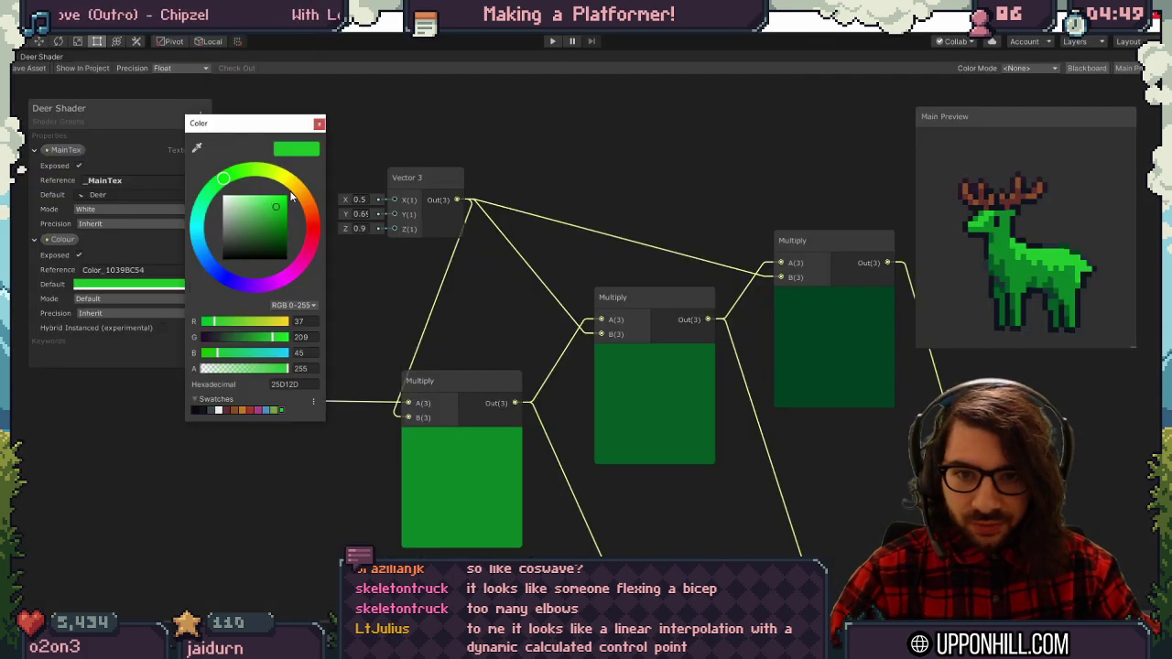
mouse_move(291, 195)
mouse_down()
mouse_move(320, 214)
mouse_move(305, 285)
mouse_move(318, 256)
mouse_move(312, 228)
mouse_move(306, 253)
mouse_move(242, 298)
mouse_move(179, 308)
mouse_move(149, 285)
mouse_move(181, 255)
mouse_move(209, 188)
mouse_move(203, 255)
mouse_move(204, 159)
mouse_move(197, 258)
mouse_move(350, 307)
mouse_move(352, 371)
mouse_move(293, 294)
mouse_move(314, 203)
mouse_move(298, 206)
mouse_up()
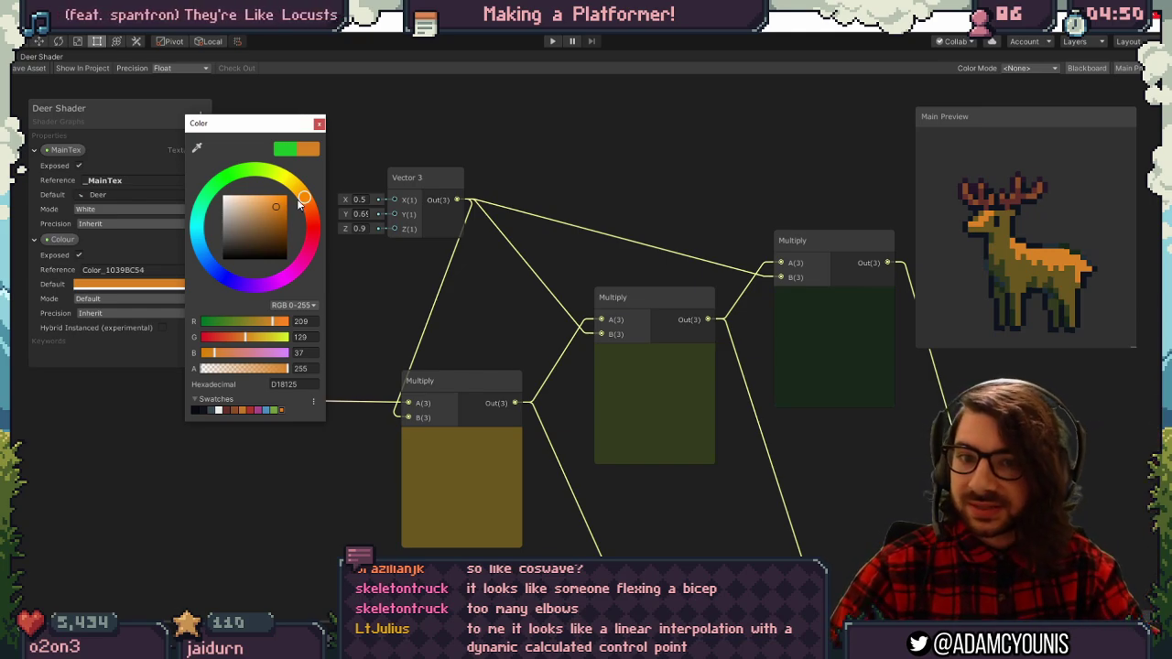
mouse_move(311, 194)
mouse_down()
mouse_move(291, 177)
mouse_move(230, 174)
mouse_up()
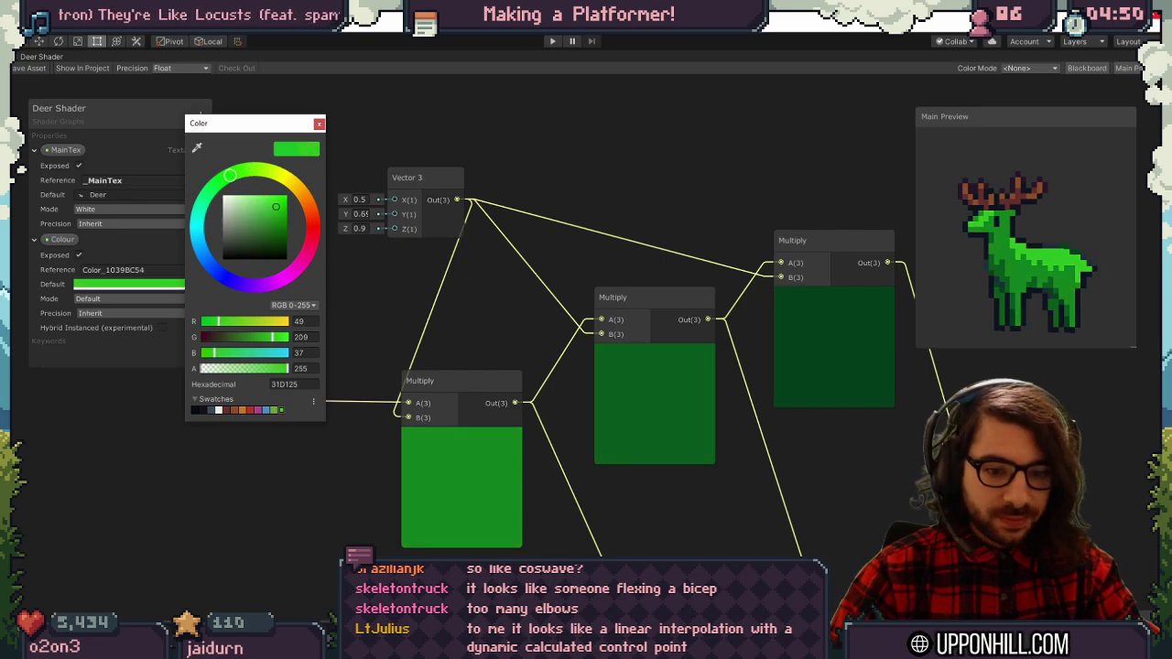
Switch back to the drawing app's canvas that holds the two annotated spectra.
key(alt+Tab)
key(alt+Tab)
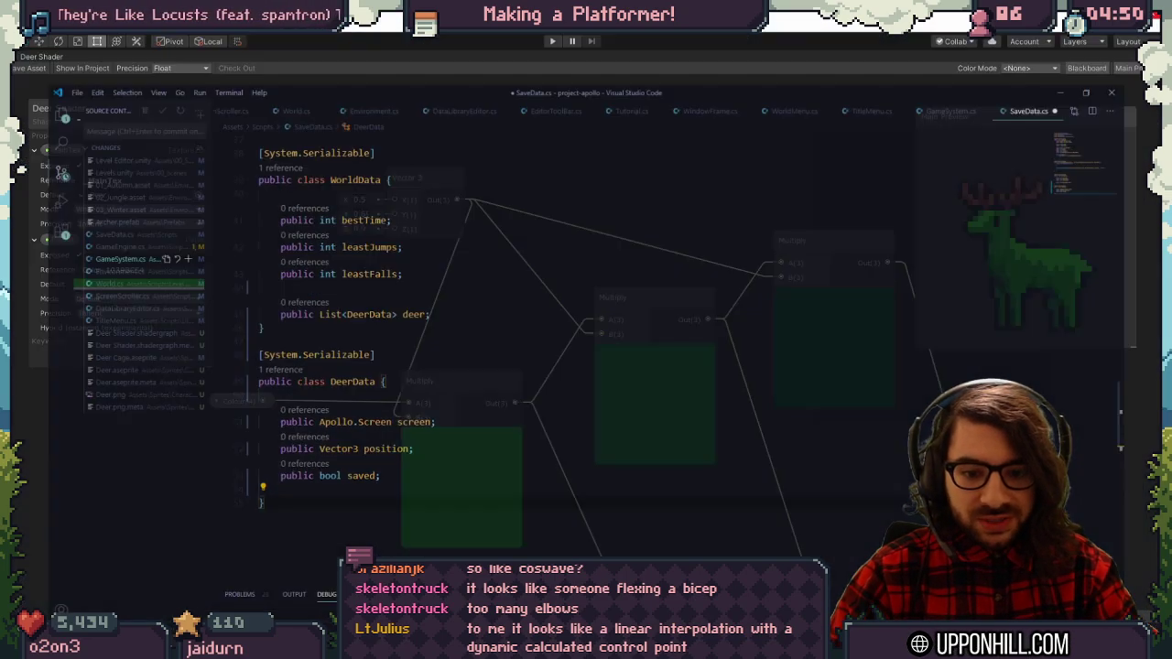
key(alt+Tab)
key(alt+Tab)
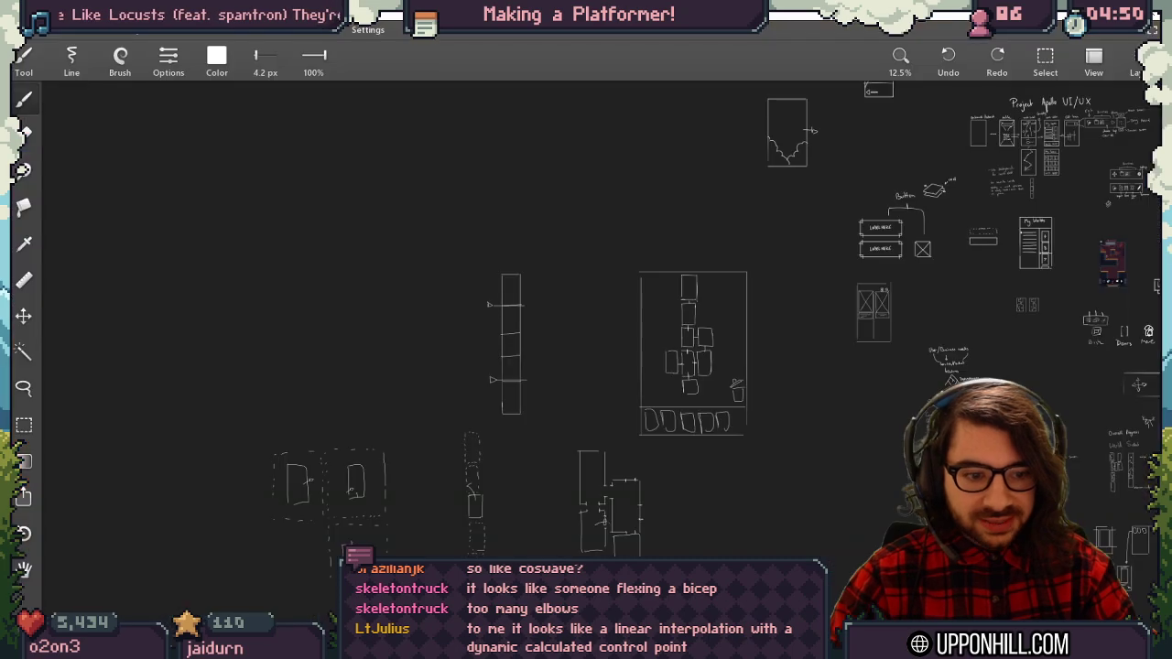
key(alt+Tab)
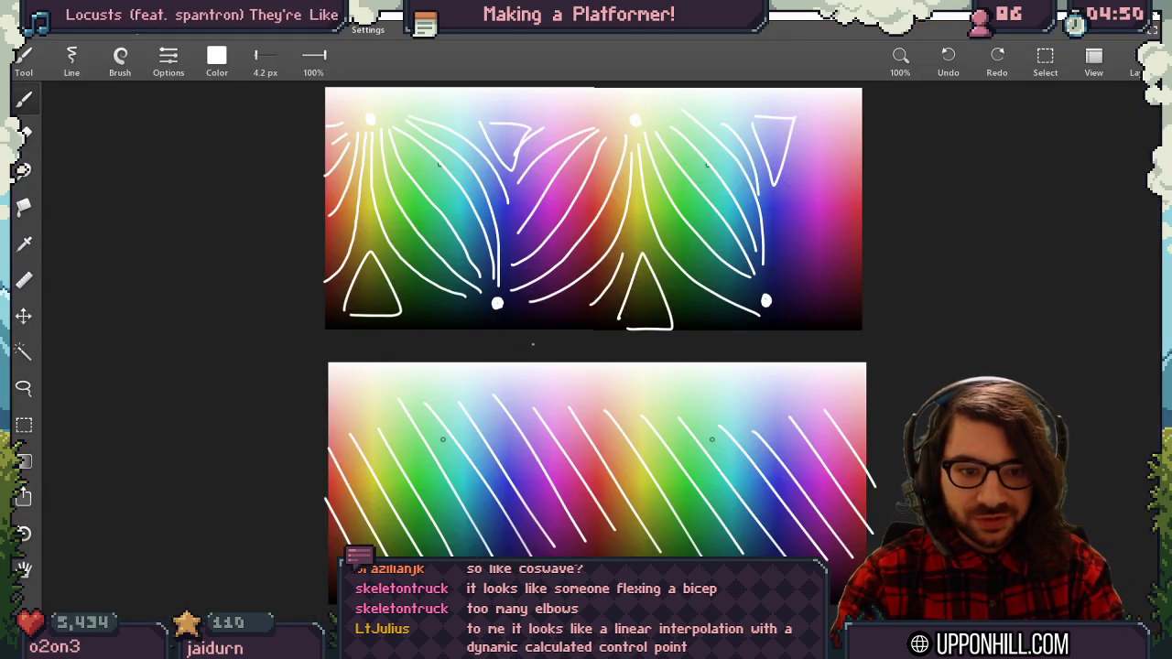
Paste another clean doubled spectrum below the diagonally striped one, check its layer, and return to the brush.
middle_drag(511, 460, 467, 330)
scroll(508, 412, down, 1)
key(ctrl+v)
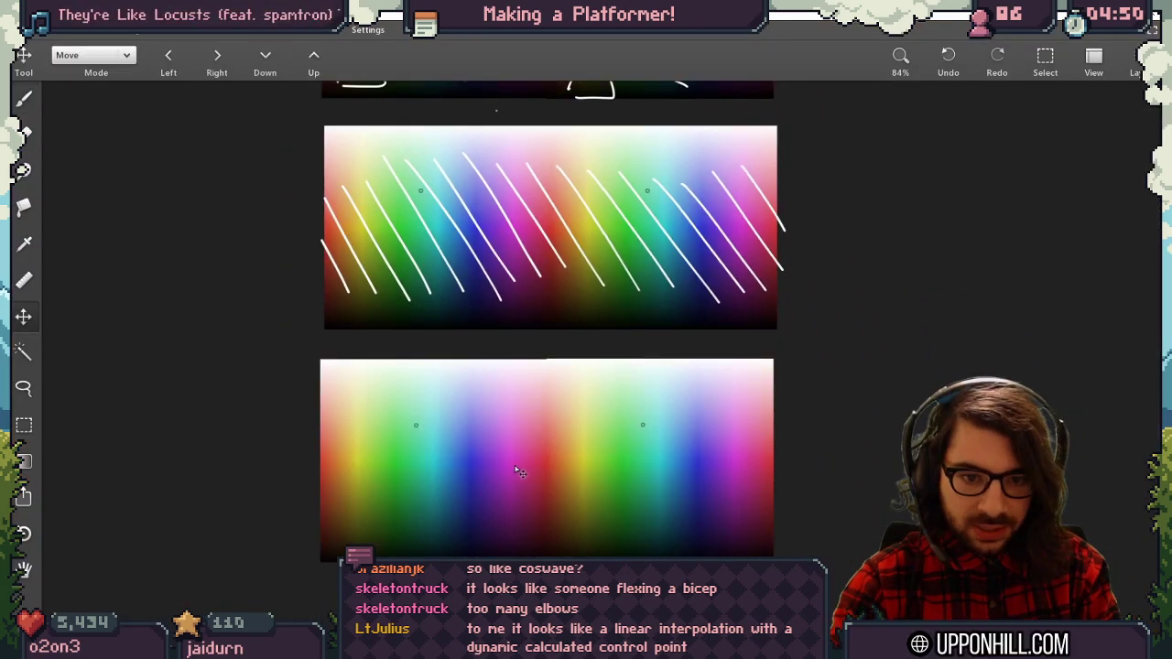
scroll(421, 404, up, 1)
middle_drag(439, 395, 454, 324)
click(1135, 66)
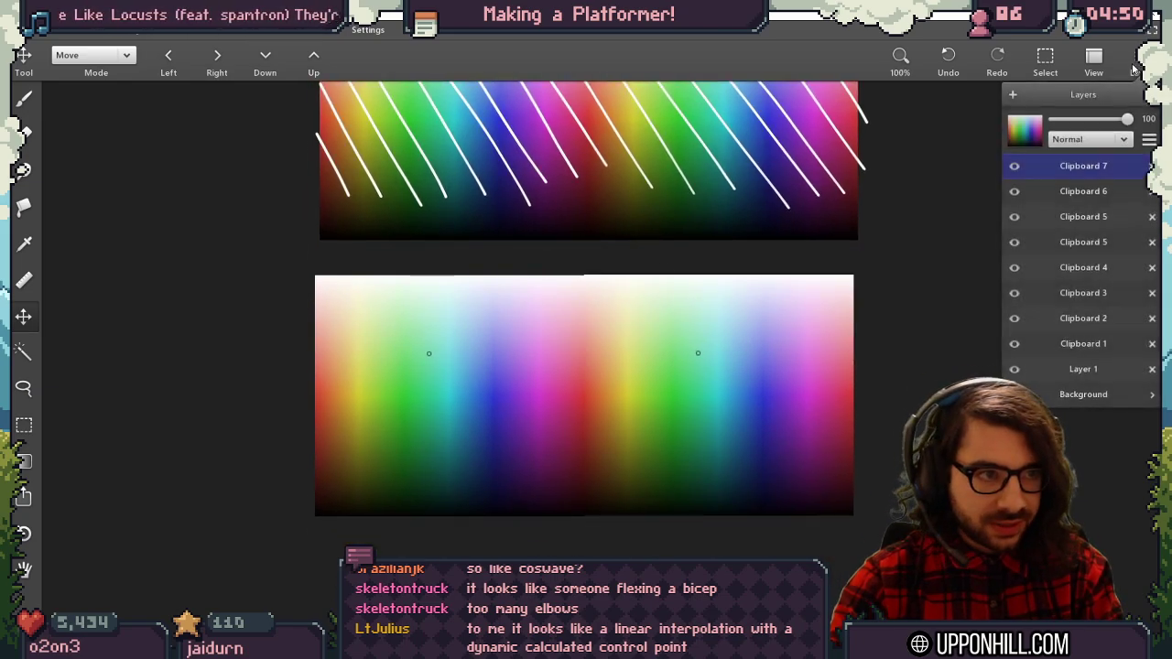
key(l)
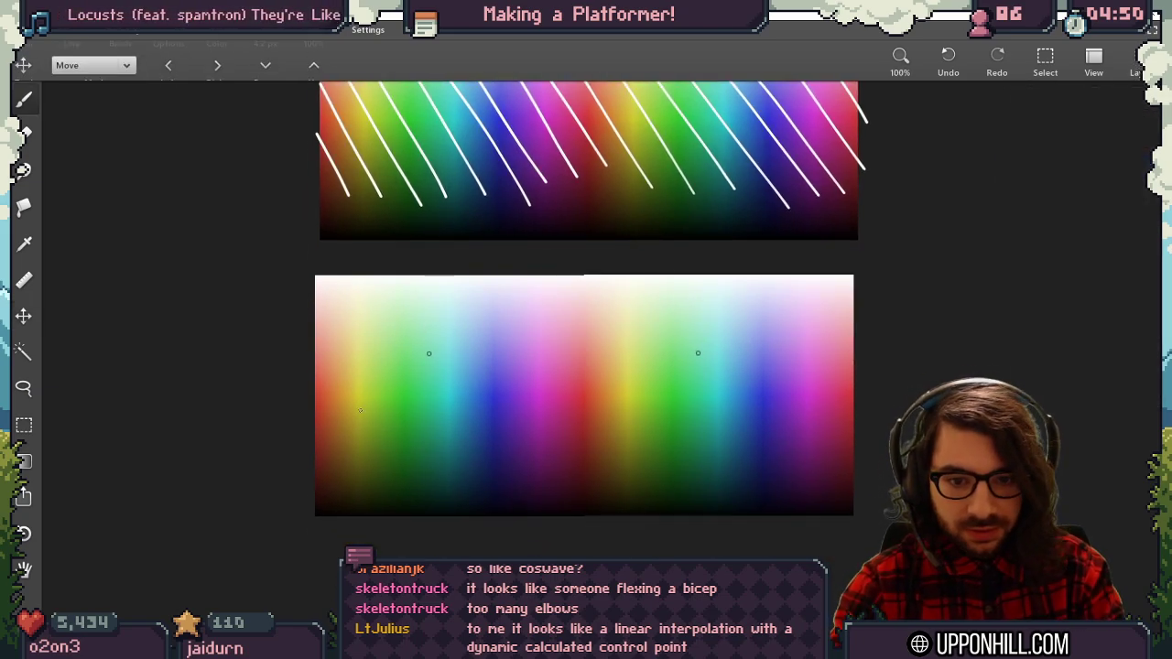
Brush diagonal hue-shift strokes on the clean lower spectrum, slanting from yellow and green towards blue, and from magenta and red towards blue.
key(b)
drag(365, 438, 400, 488)
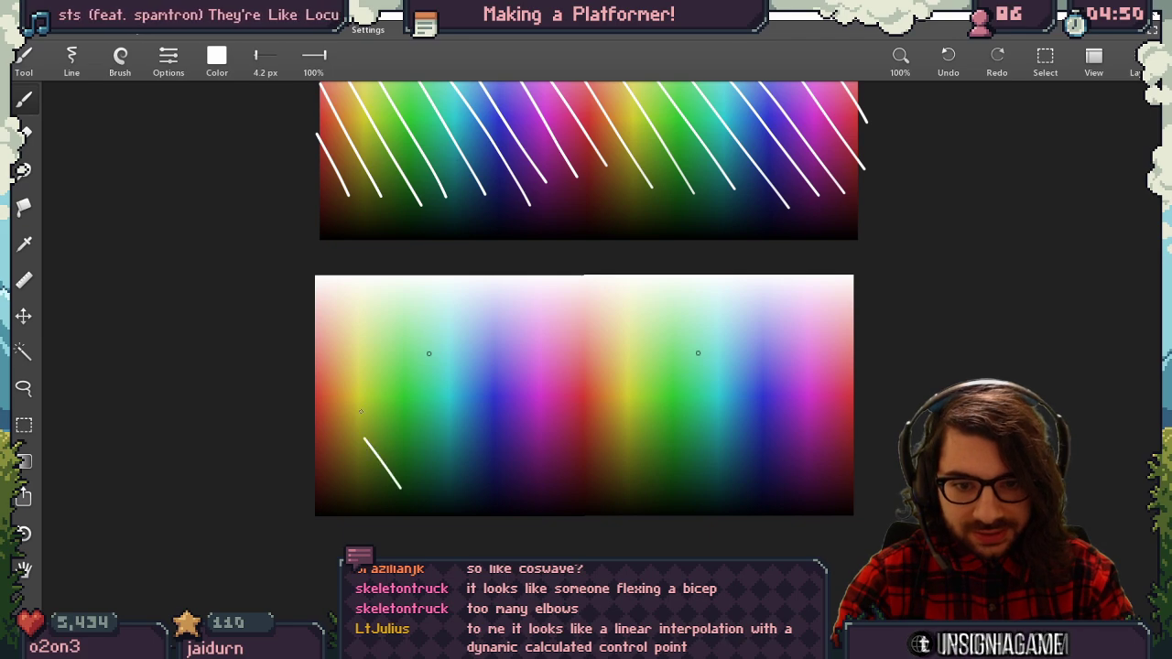
drag(353, 396, 421, 487)
drag(358, 355, 442, 465)
drag(428, 394, 484, 475)
drag(400, 326, 493, 466)
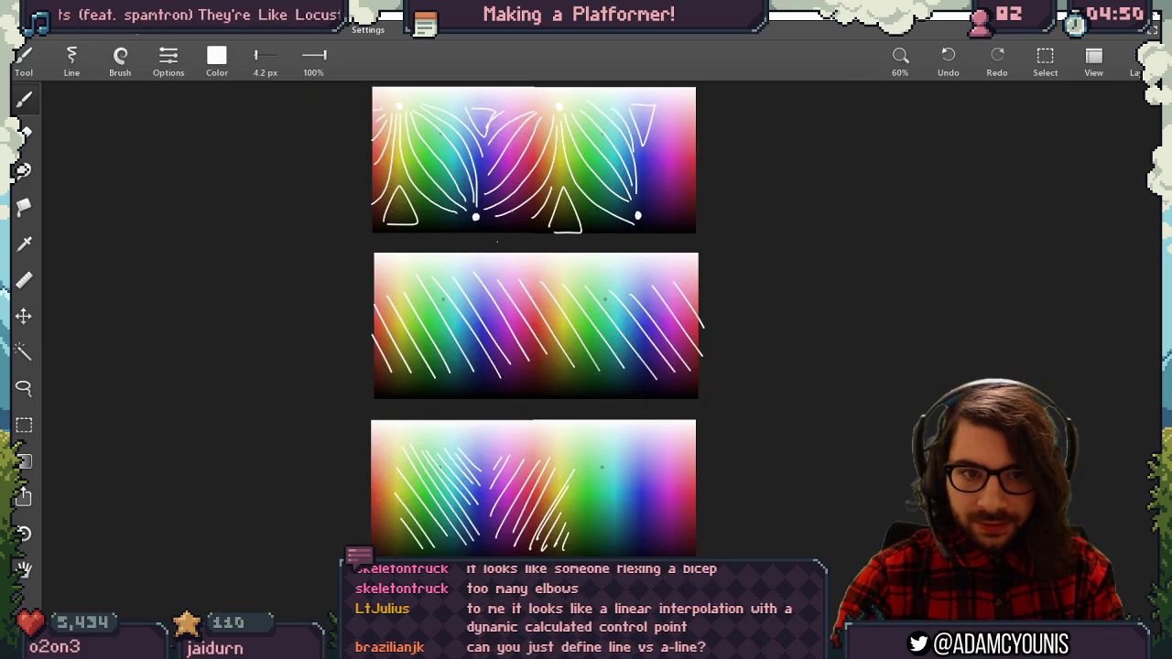
drag(534, 92, 566, 147)
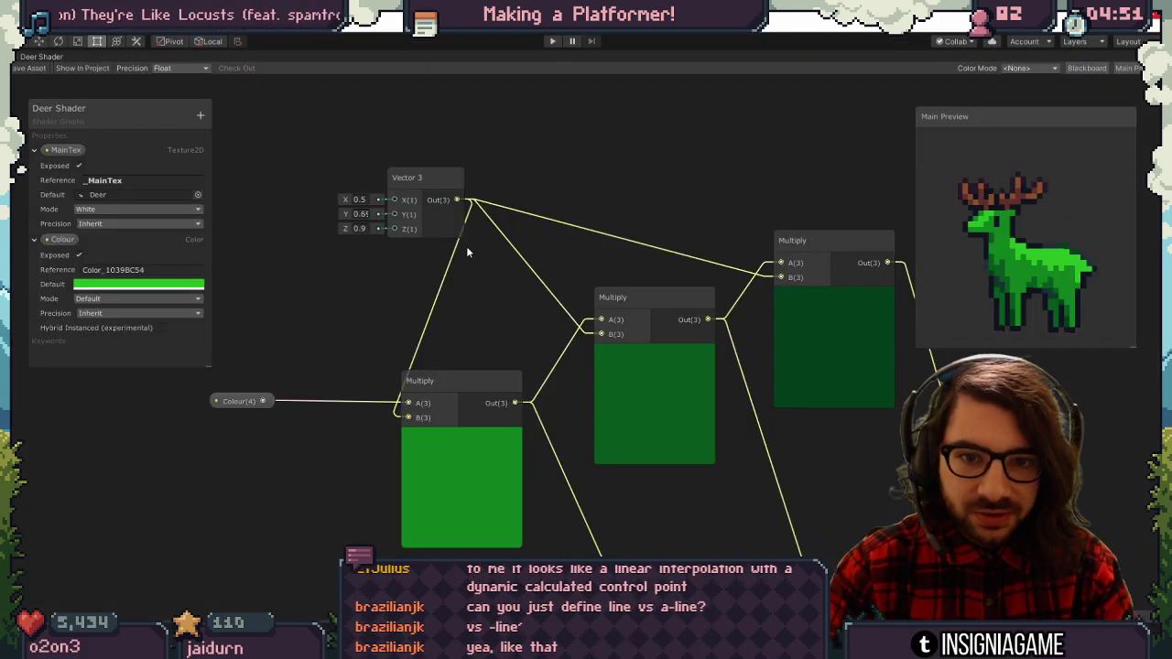
Switch to Unity, duplicate the Vector 3 and Multiply chain above the original, and tune the copied vector to about X 0.96 and Z 0.52.
click(427, 176)
key(ctrl+d)
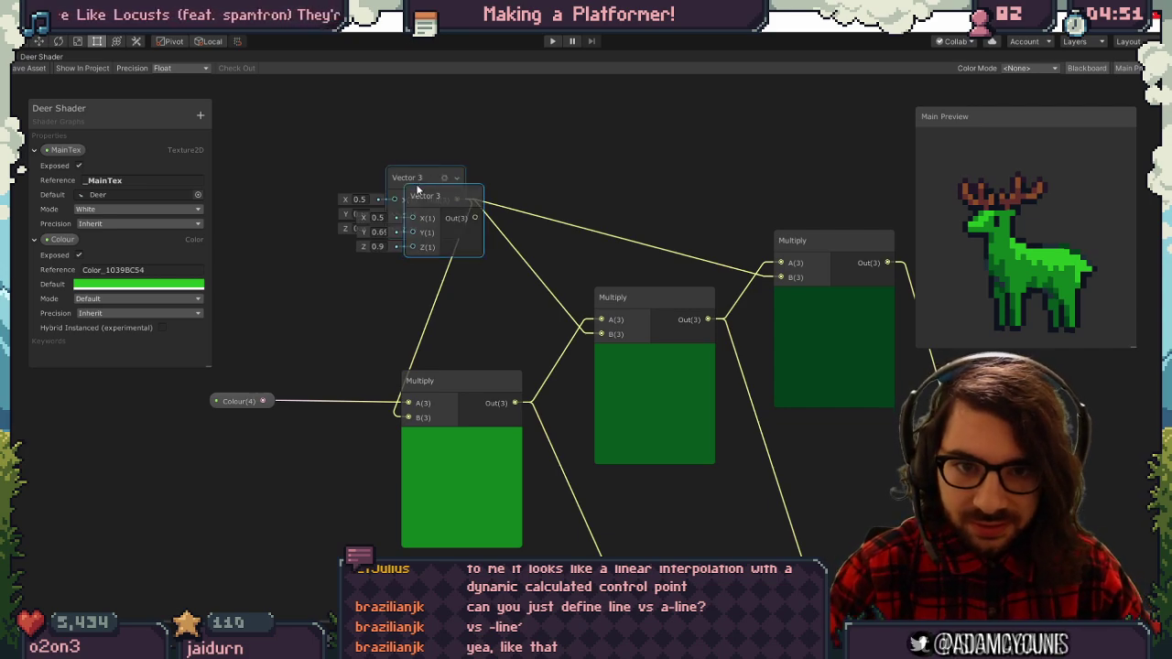
drag(417, 190, 407, 119)
middle_drag(399, 168, 451, 264)
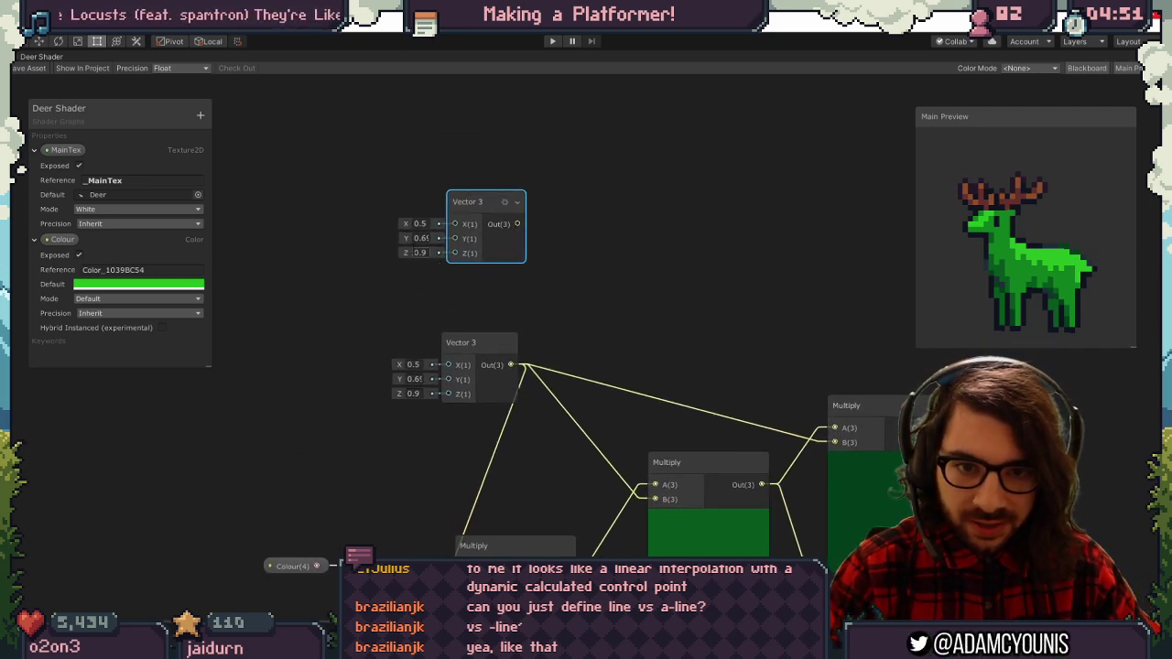
drag(400, 254, 394, 254)
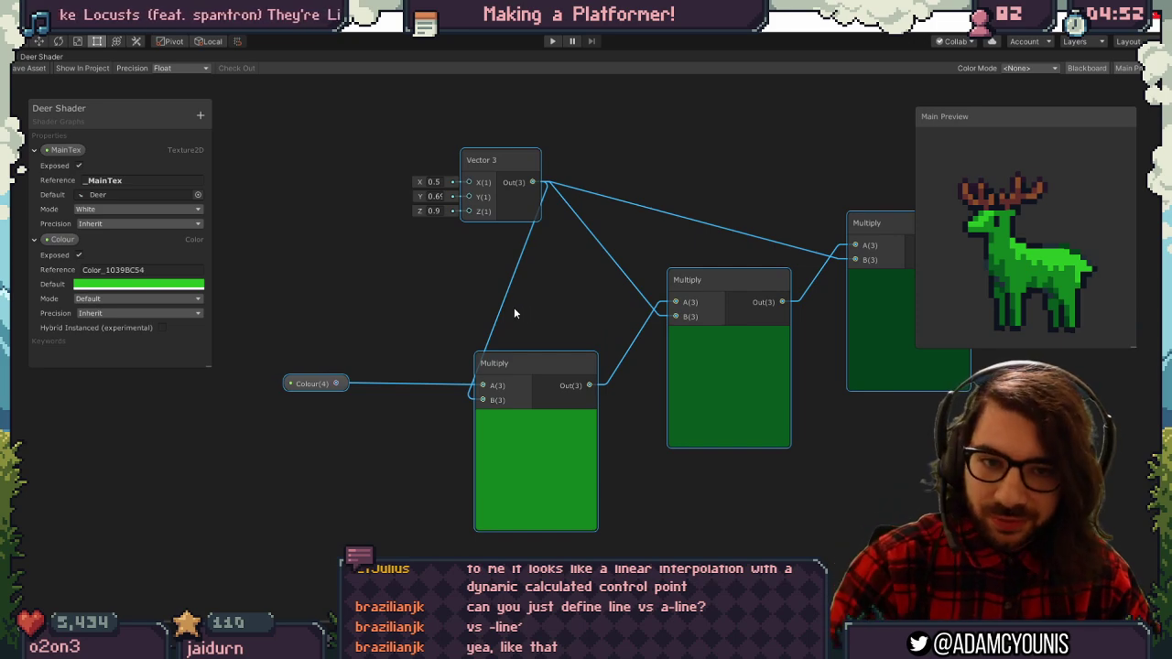
drag(419, 211, 434, 182)
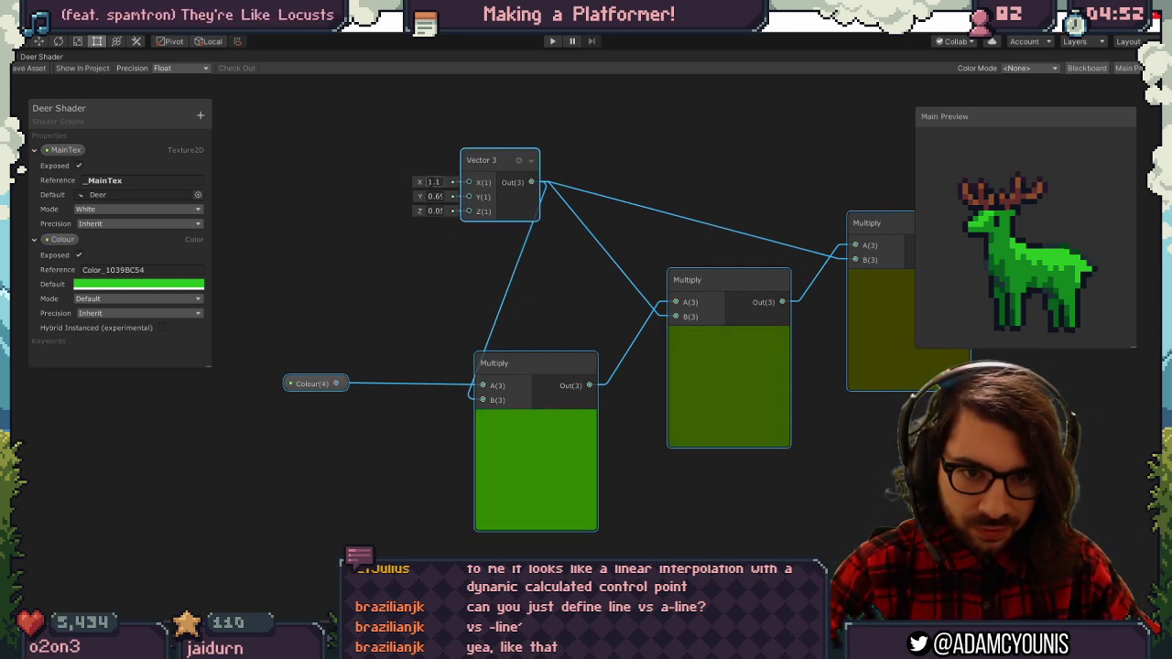
Test the duplicated chain by setting the Colour property's default to orange D17C25.
click(158, 285)
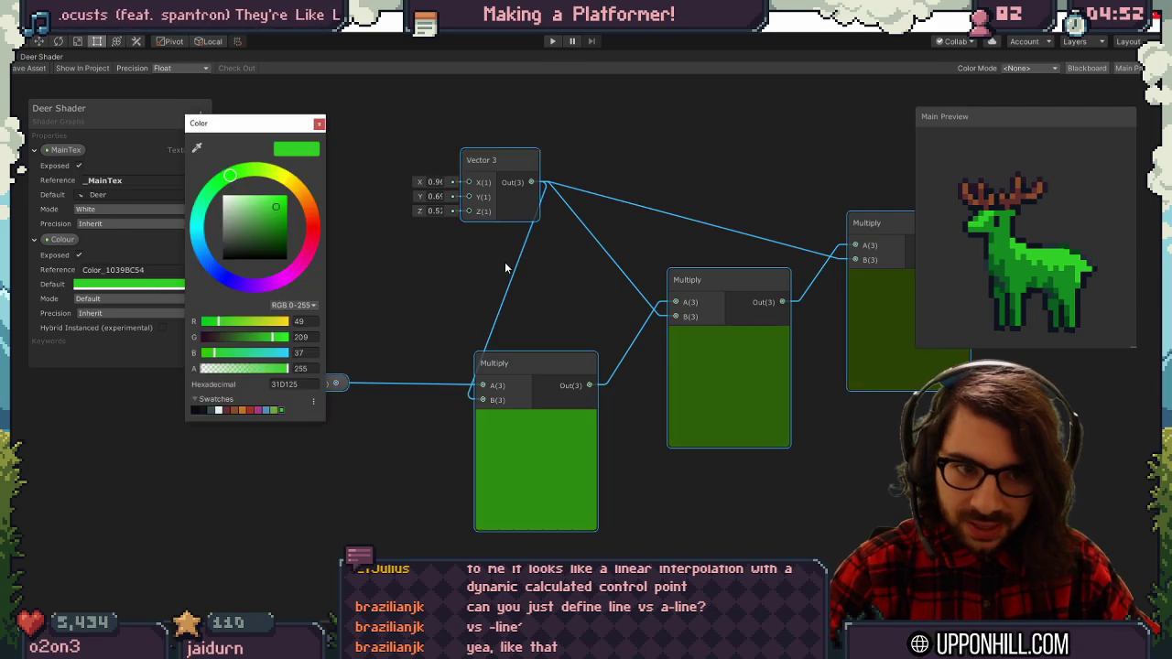
click(297, 196)
scroll(501, 249, down, 1)
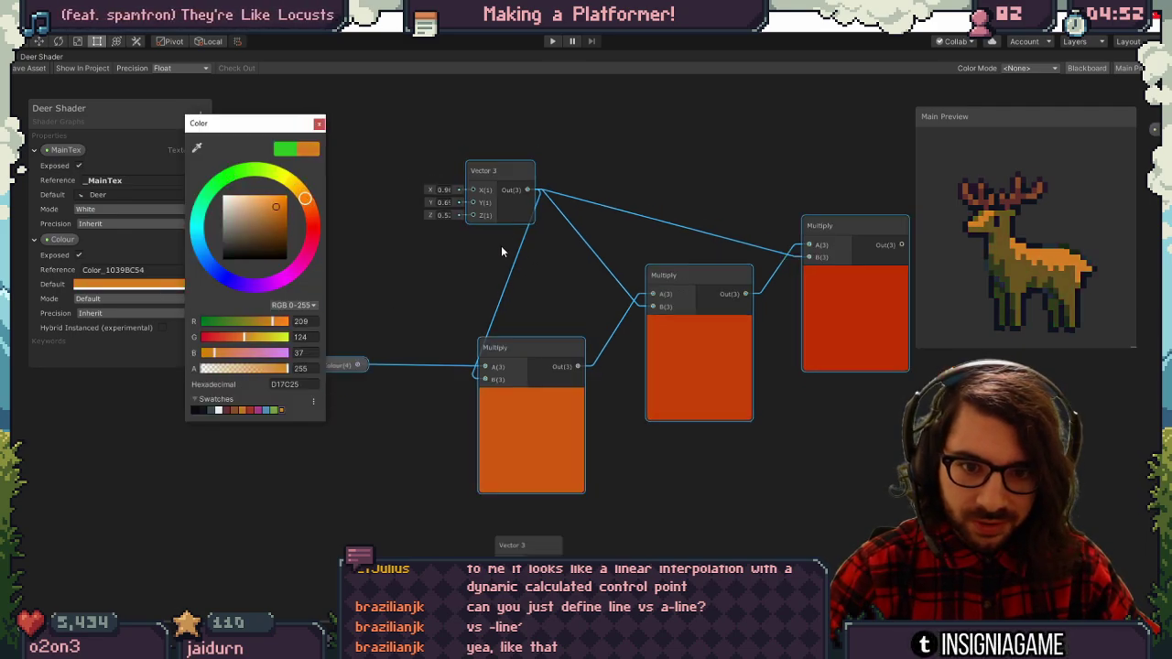
Delete the duplicated Colour and Multiply nodes, keeping only the copied Vector 3.
scroll(501, 252, down, 4)
middle_drag(495, 286, 499, 215)
middle_drag(499, 215, 489, 208)
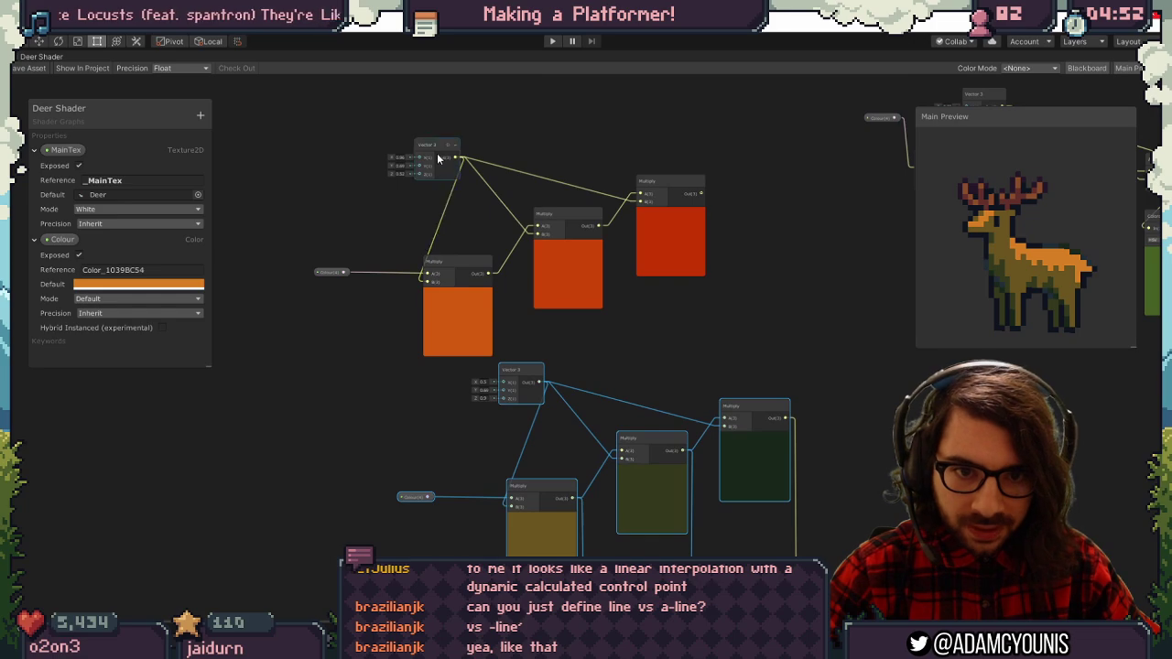
click(374, 220)
drag(696, 298, 696, 299)
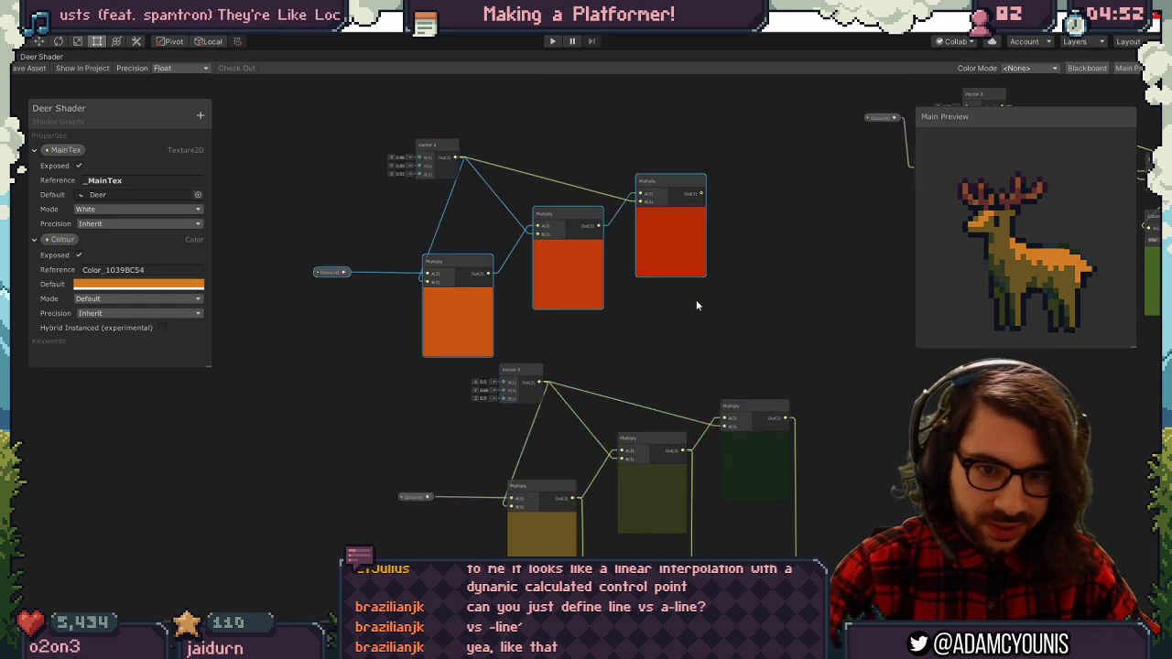
key(Delete)
Add a Branch node between the Vector 3 nodes and the remaining Multiply chain.
drag(508, 363, 486, 346)
scroll(508, 278, up, 2)
key(space)
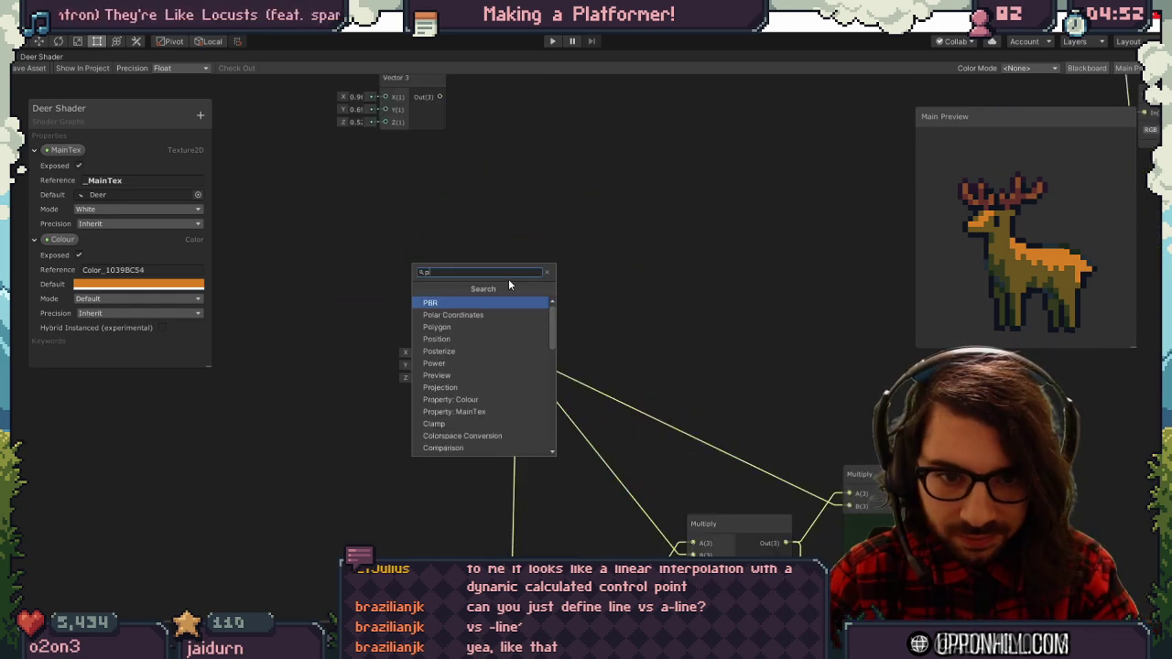
text(branh)
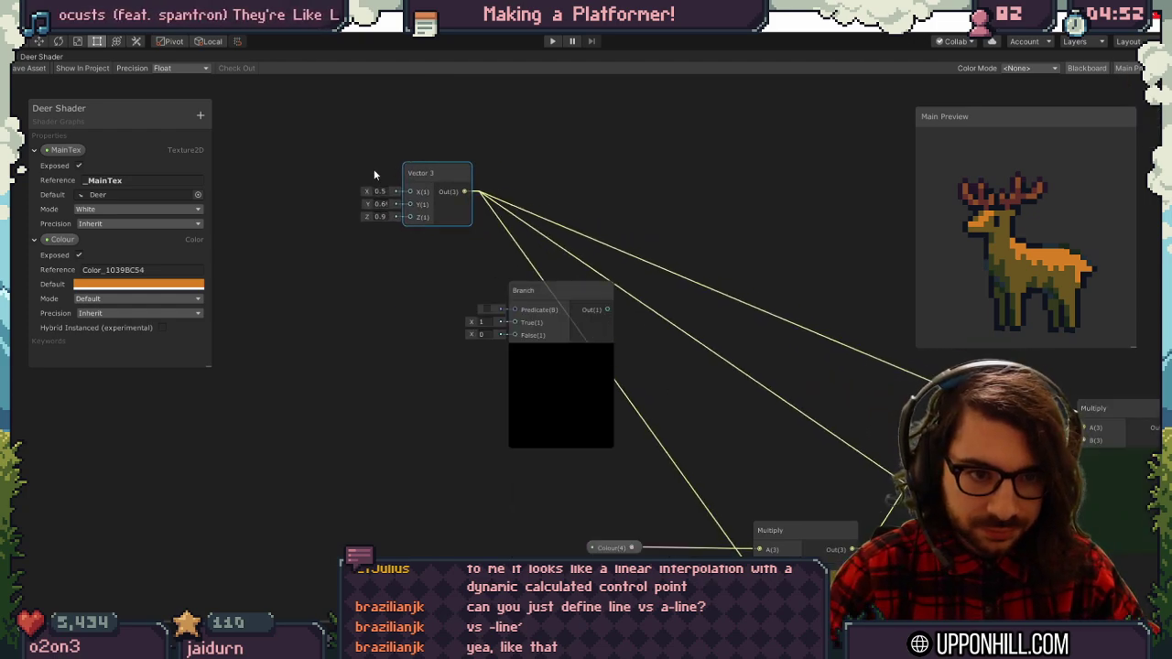
Connect the original Vector 3 to the Branch's True input and the tuned Vector 3 to its False input.
drag(374, 168, 516, 322)
middle_drag(576, 190, 531, 391)
drag(580, 210, 288, 488)
middle_drag(338, 444, 363, 340)
drag(360, 406, 492, 432)
Feed the Branch output into the B inputs of the Multiply nodes in place of the original Vector 3.
middle_drag(574, 450, 432, 321)
drag(444, 276, 763, 454)
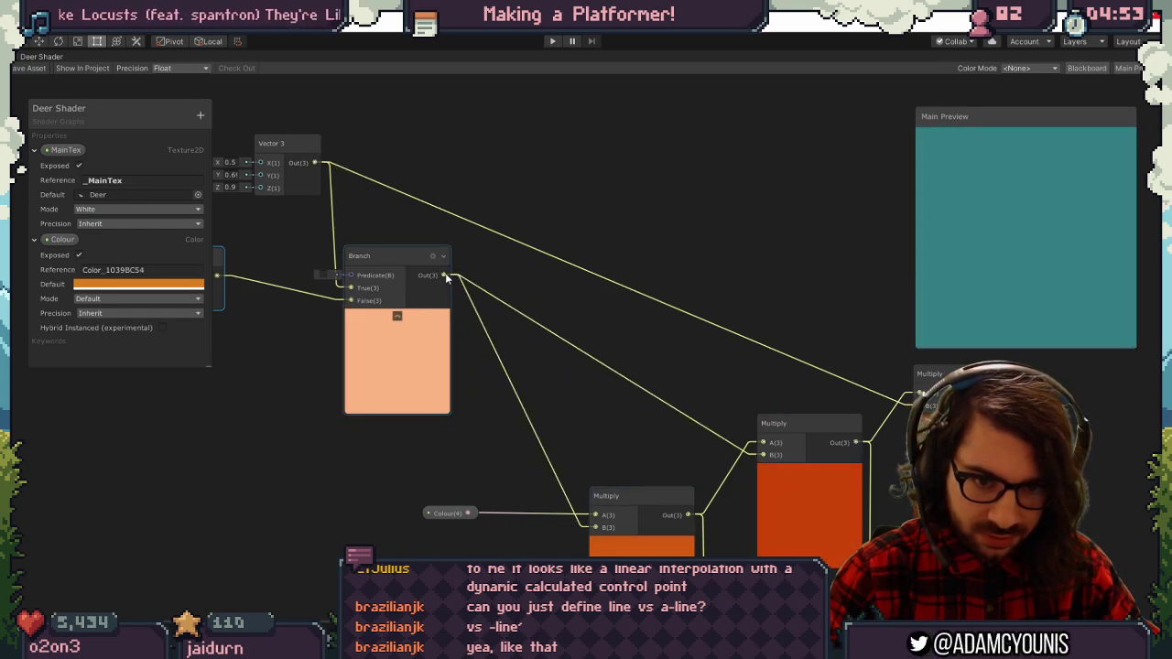
drag(445, 275, 917, 394)
Rearrange the Branch and stack the two Vector 3 nodes beside it, and add a Comparison node above and before them.
middle_drag(547, 330, 642, 324)
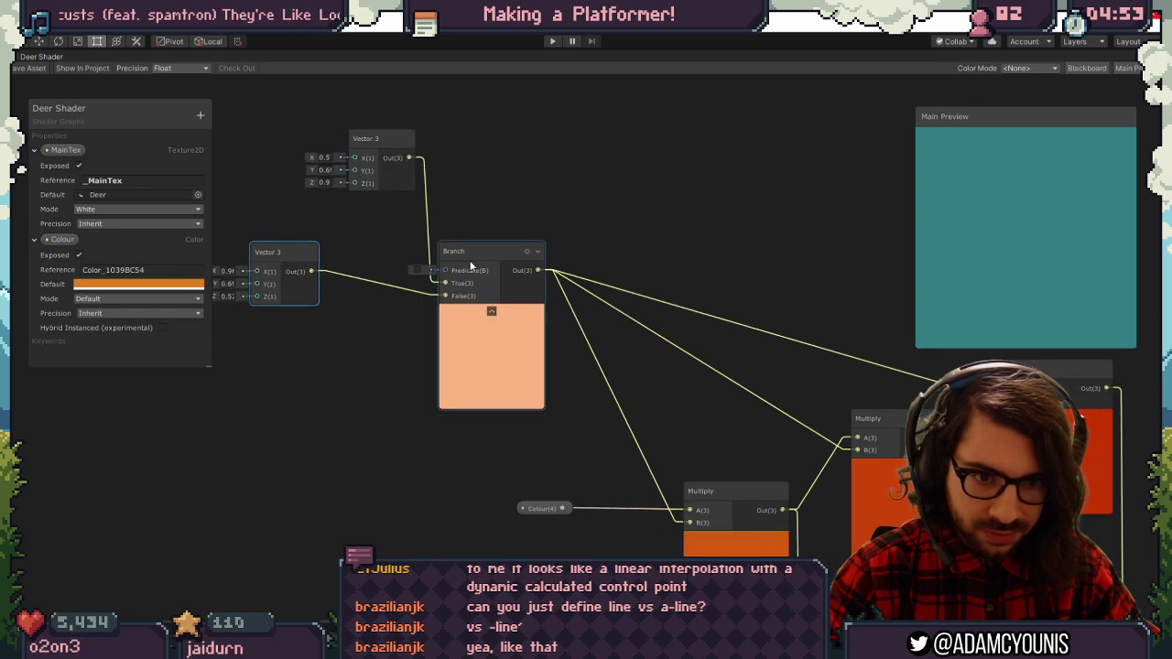
drag(471, 260, 613, 256)
middle_drag(348, 241, 450, 263)
drag(408, 268, 559, 325)
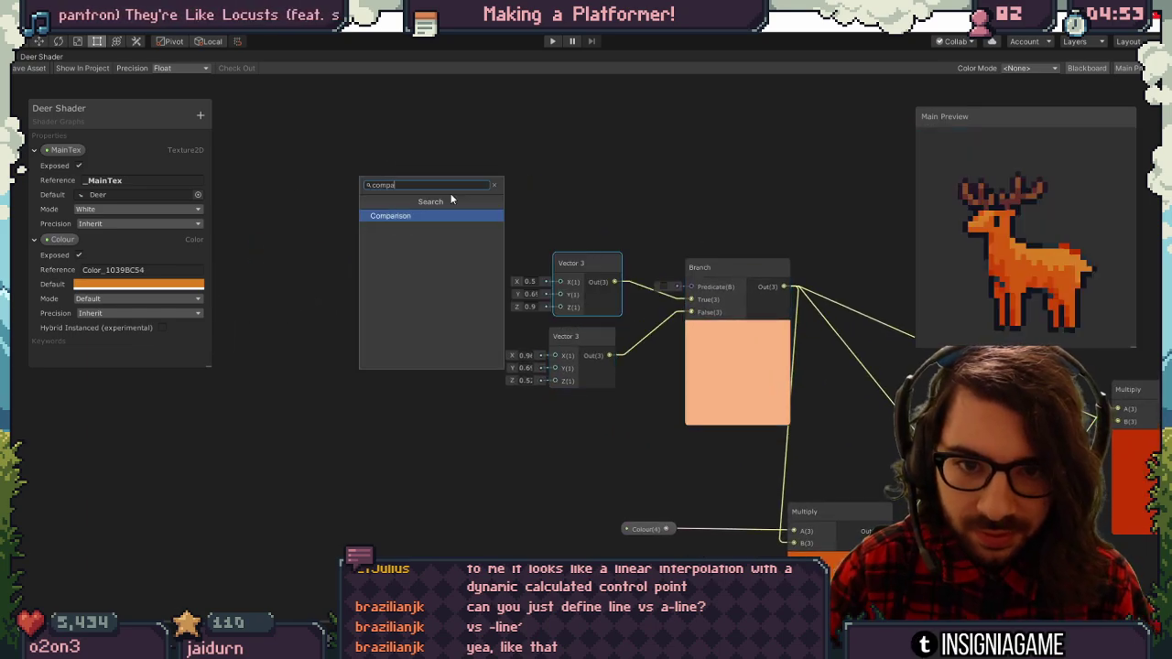
key(Return)
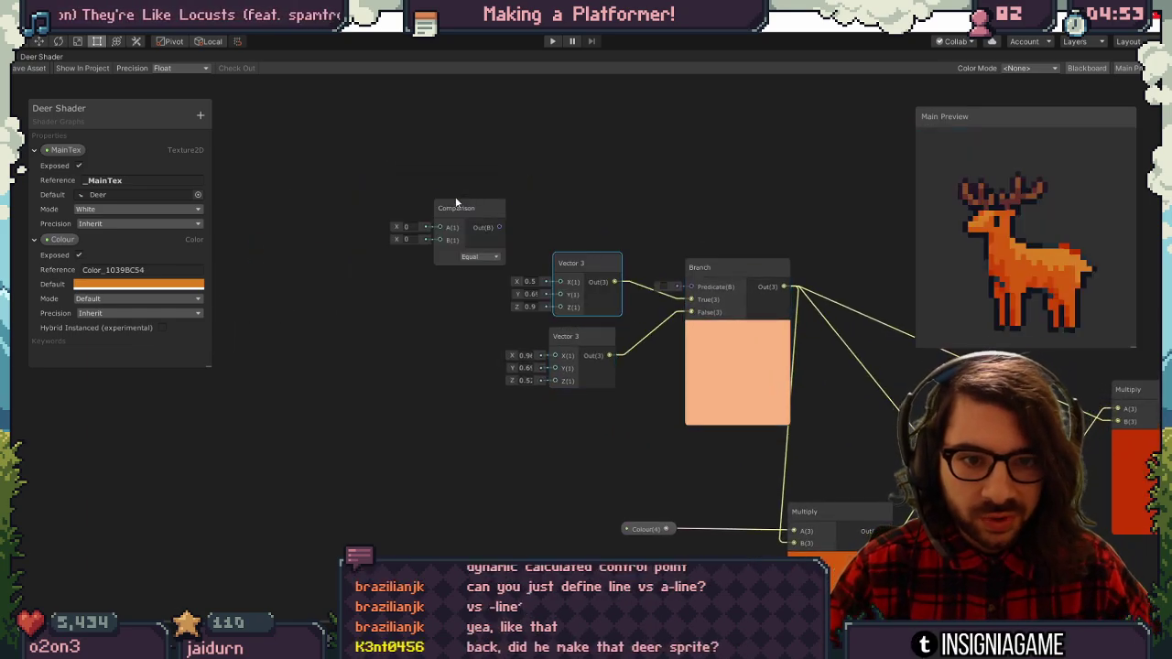
drag(450, 198, 451, 186)
Switch to Aseprite to examine the hues in the Deer sprite's colour spectrum, and return to the Comparison node in Unity.
key(alt+Tab)
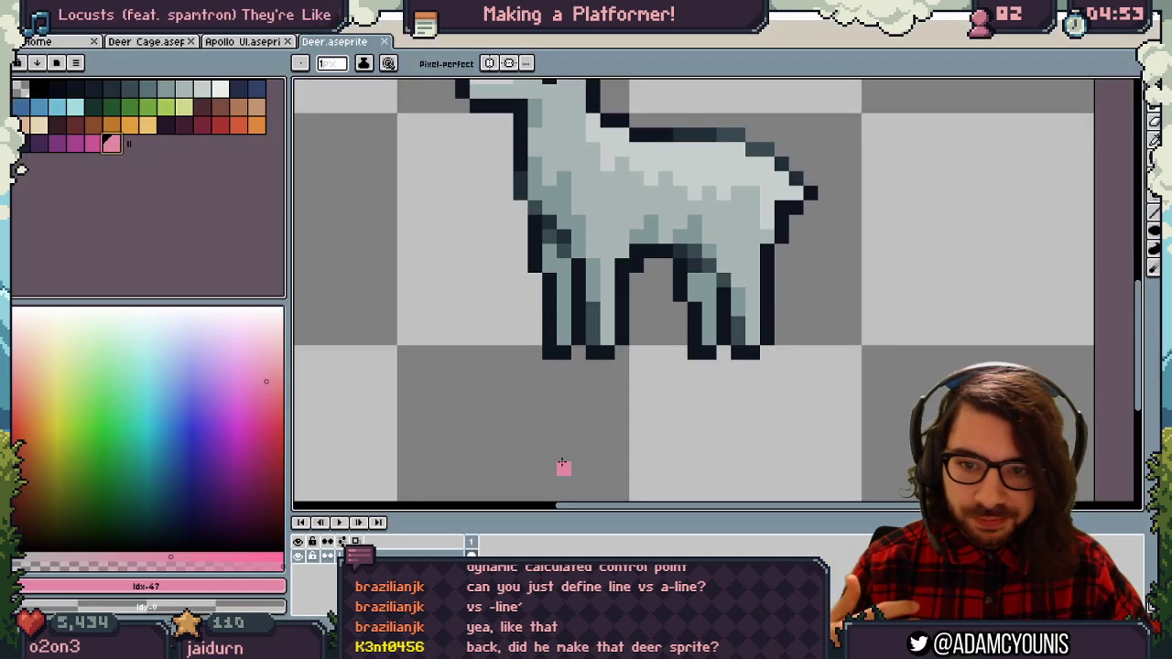
mouse_move(133, 337)
mouse_down()
mouse_move(143, 375)
mouse_move(137, 322)
mouse_move(159, 327)
mouse_move(155, 346)
mouse_up()
key(alt+Tab)
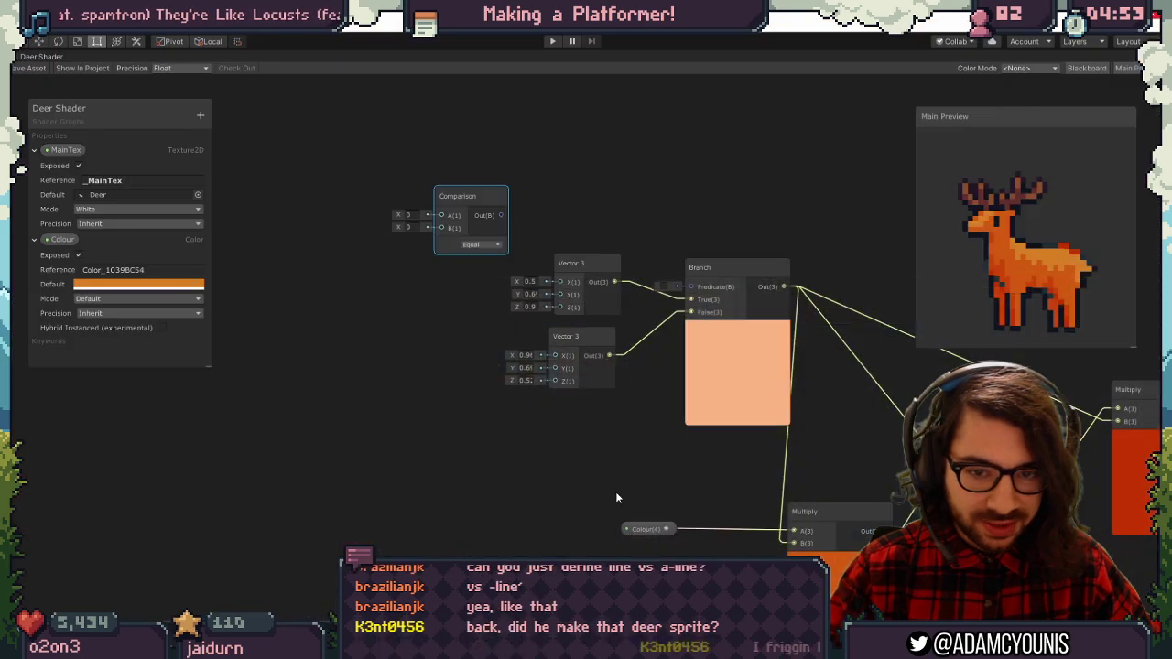
click(443, 213)
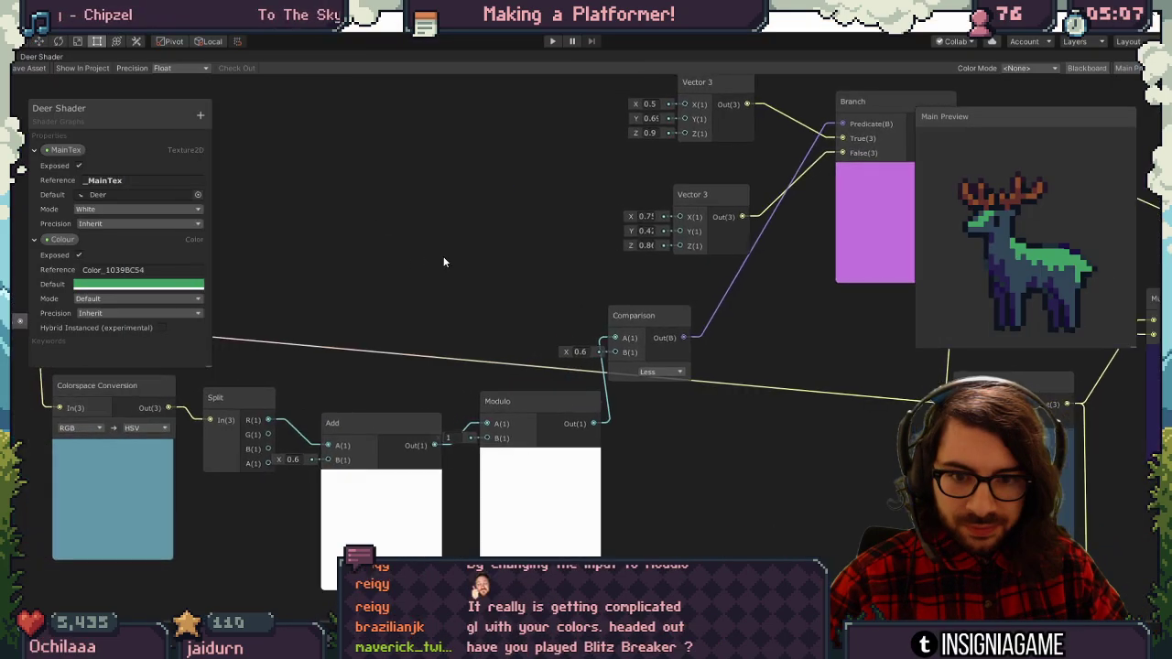
Review the hue Add, Modulo and Comparison nodes and switch to the drawing app's spectrum labelled 0, 0.5 and 1.
middle_drag(443, 262, 523, 243)
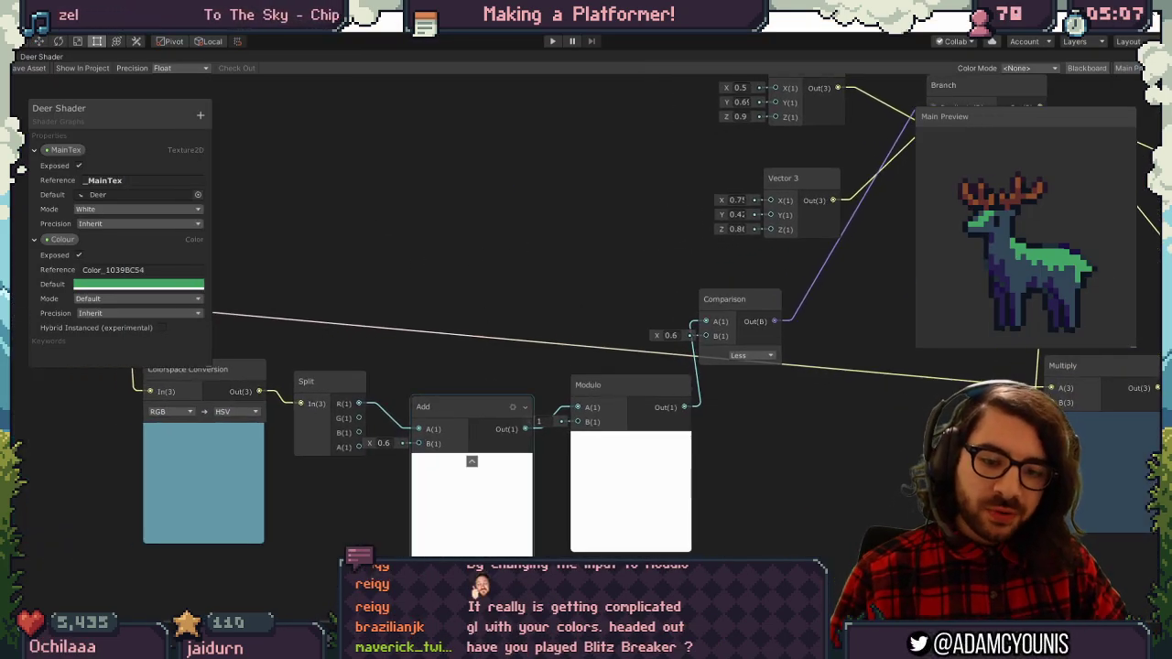
key(alt+Tab)
key(alt+Tab)
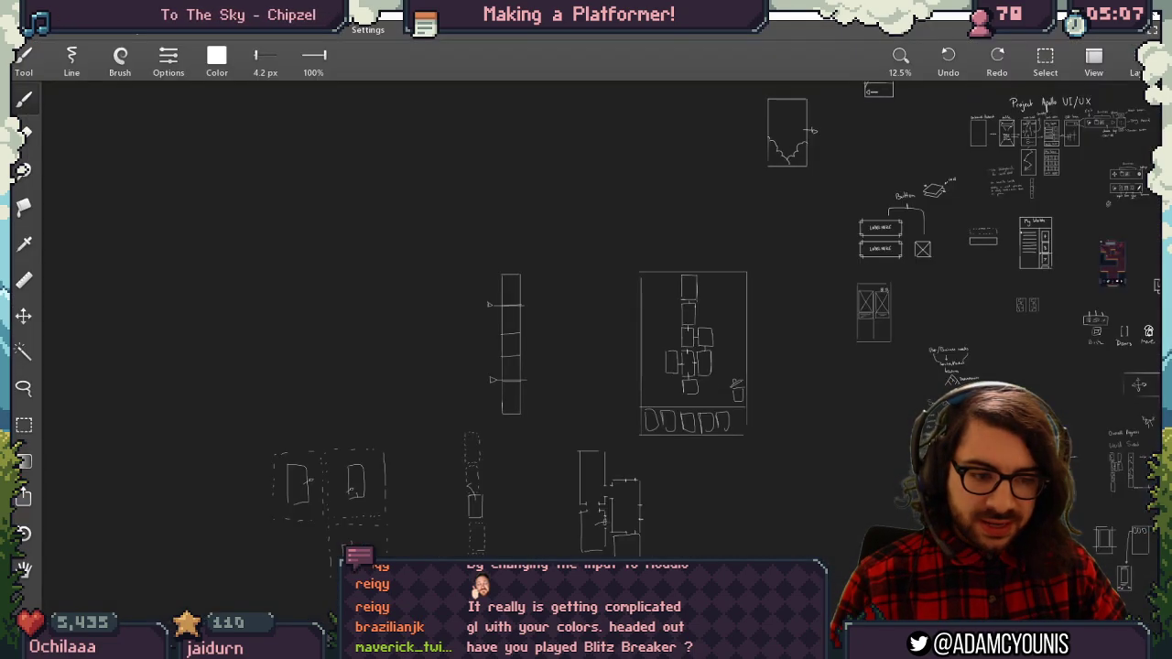
key(alt+Tab)
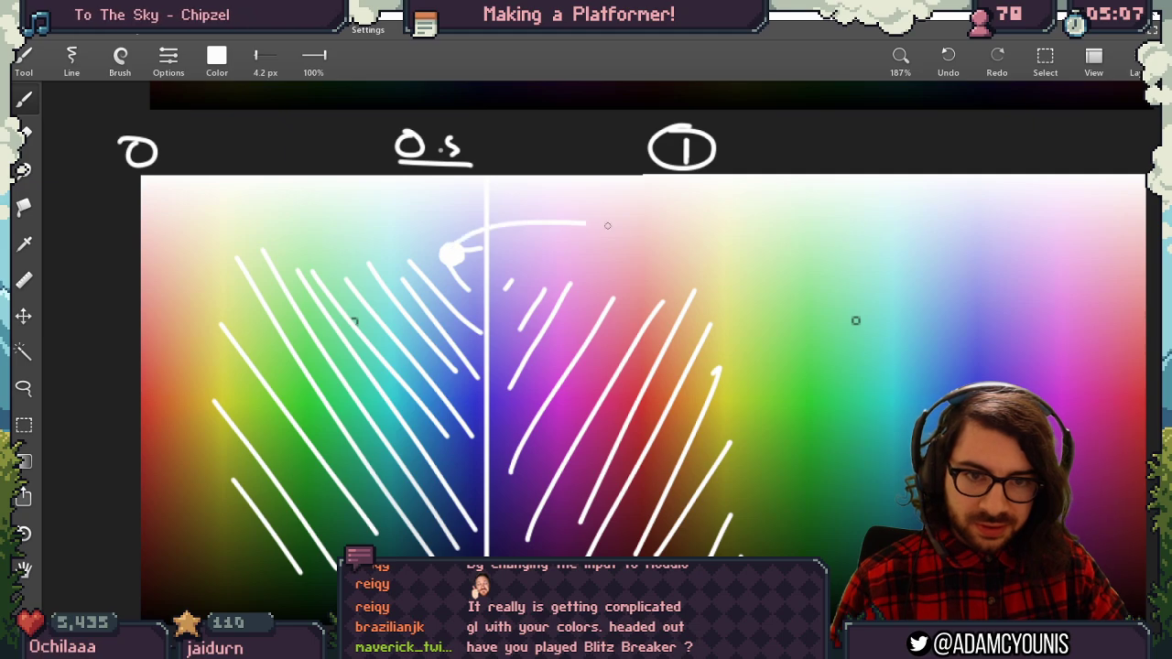
Try horizontal hue-offset lines on either side of the spectrum's vertical divider, undo them, and keep a small circle at the red edge.
drag(607, 225, 756, 249)
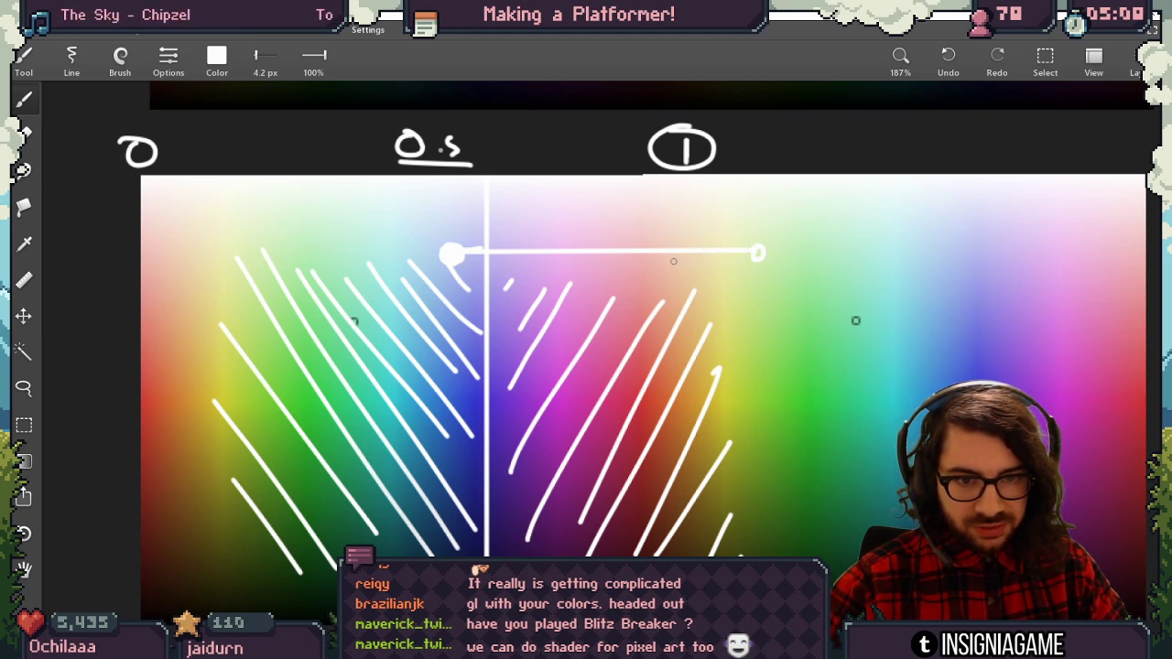
key(ctrl+z)
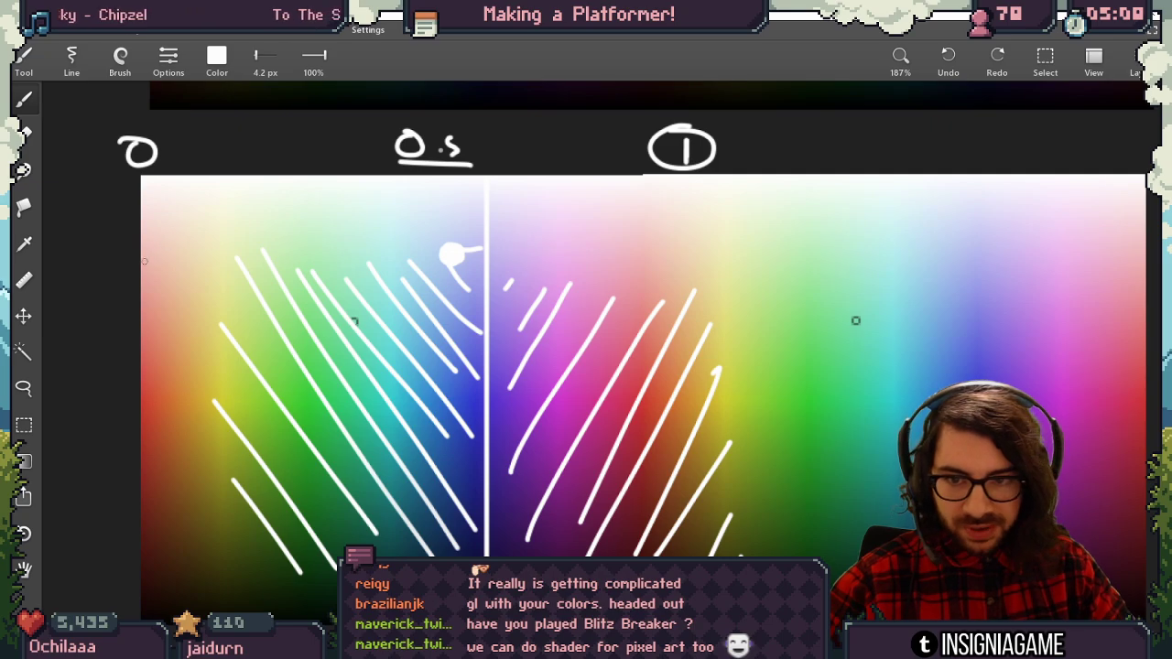
drag(154, 250, 501, 243)
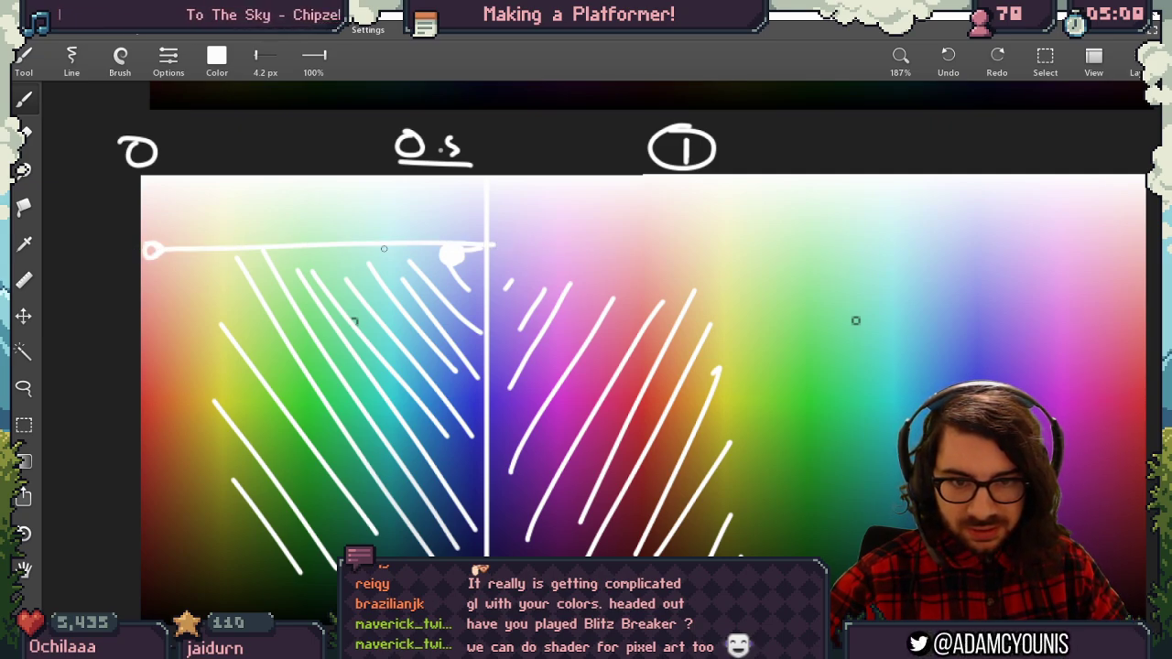
key(ctrl+z)
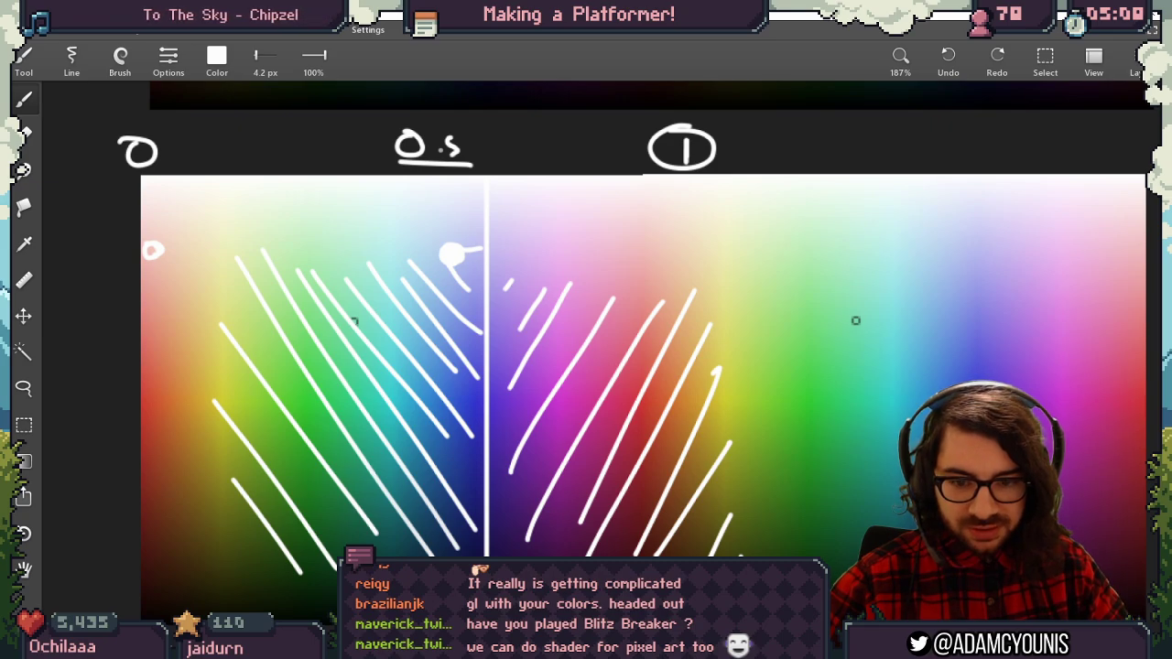
Switch back to Unity's Deer Shader graph and realign the Add and Modulo nodes that feed the Comparison.
key(alt+Tab)
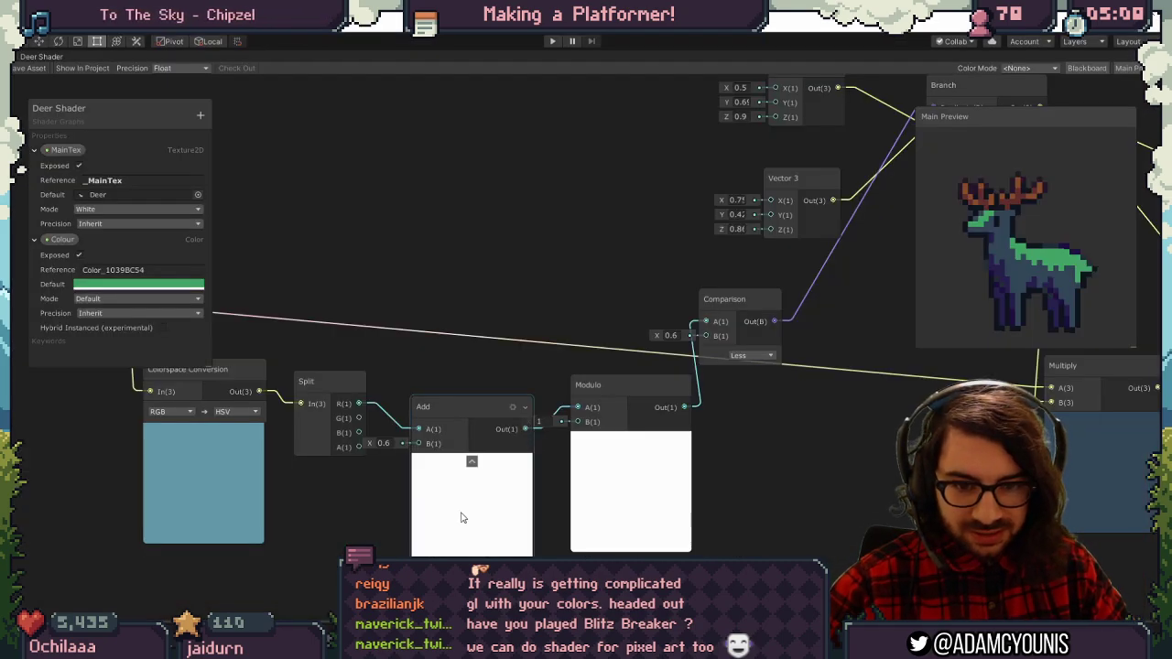
drag(464, 516, 525, 499)
click(607, 505)
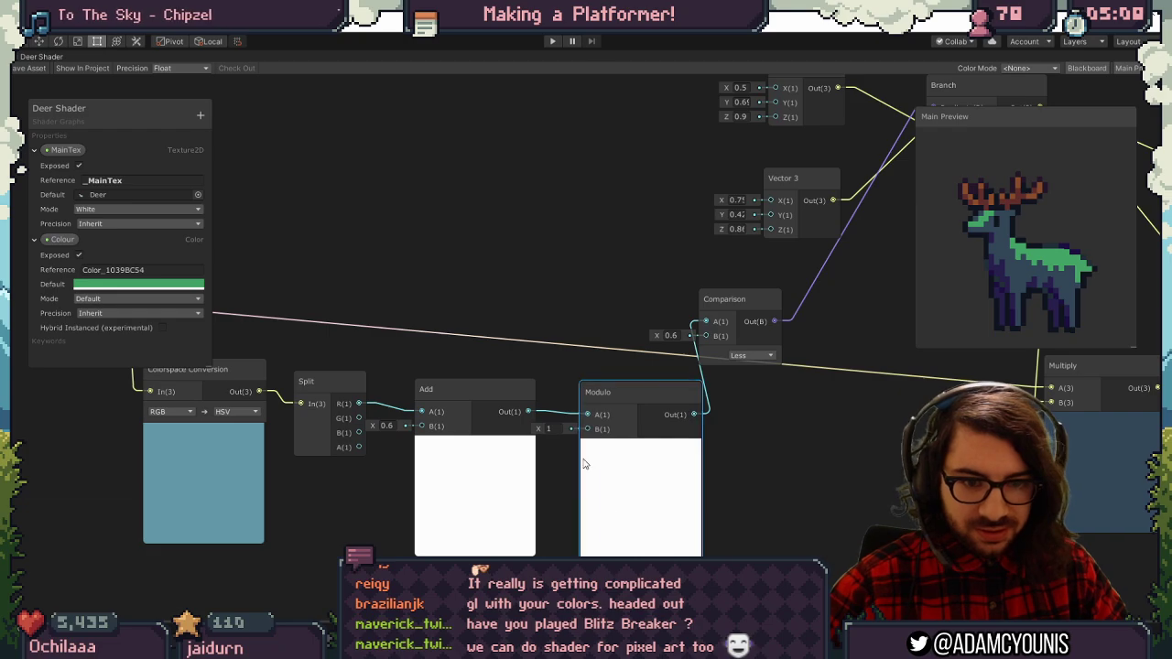
middle_drag(584, 466, 451, 490)
drag(554, 343, 582, 334)
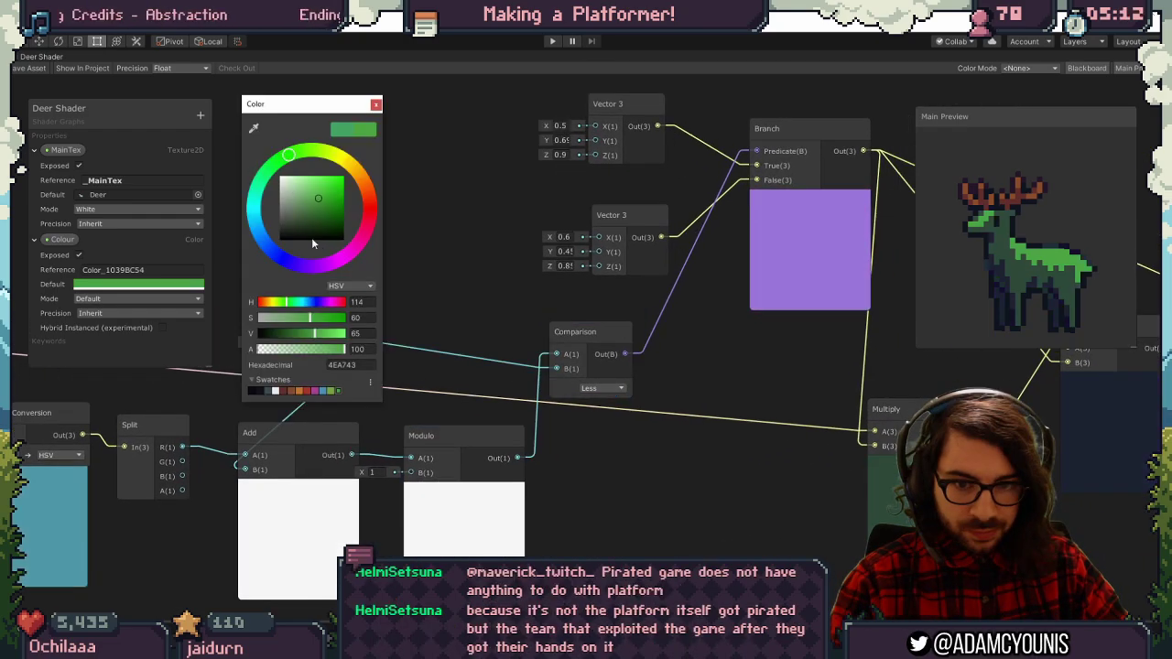
Adjust the Vector 1 hue threshold to about 0.77 and test the Colour property's default with hues between red and magenta.
click(409, 267)
drag(244, 341, 247, 340)
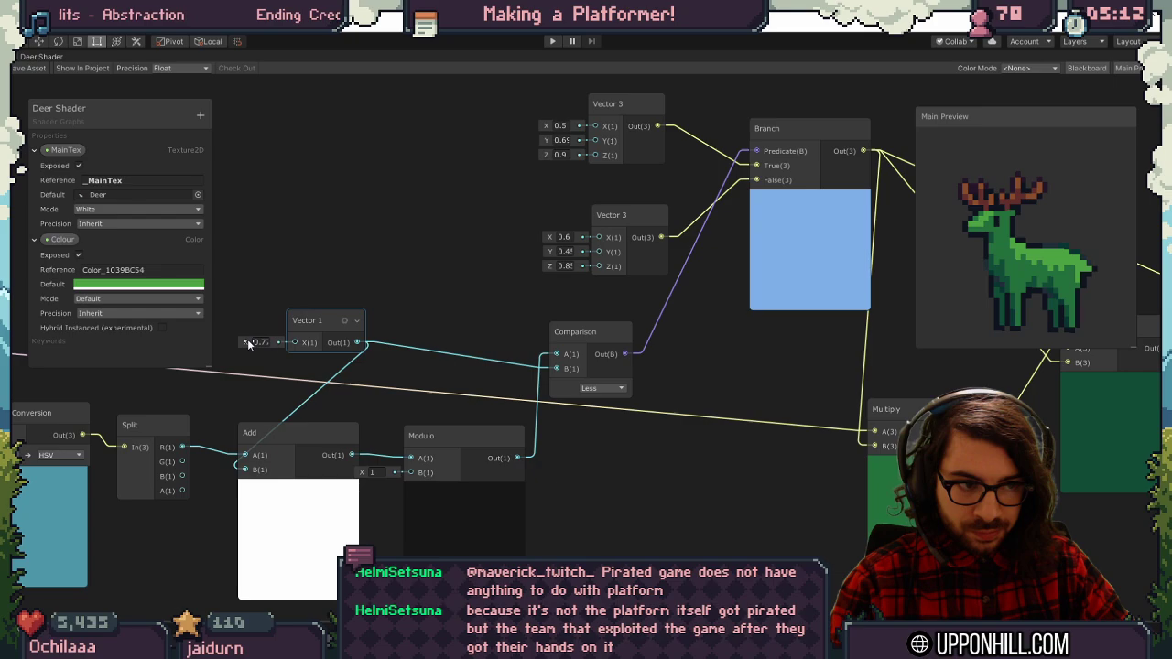
click(165, 285)
drag(368, 205, 374, 237)
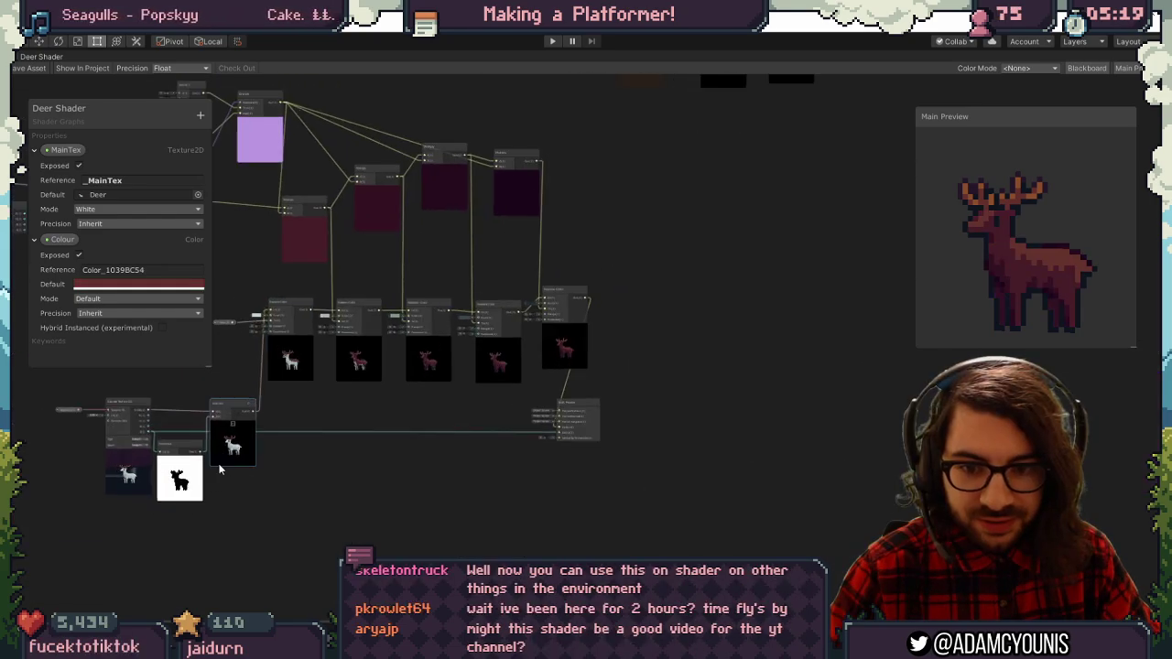
Examine the Deer Shader graph's layout, focusing on how Sample Texture 2D, One Minus and Subtract isolate the deer from its background.
scroll(390, 465, up, 3)
scroll(485, 339, down, 3)
scroll(442, 480, up, 5)
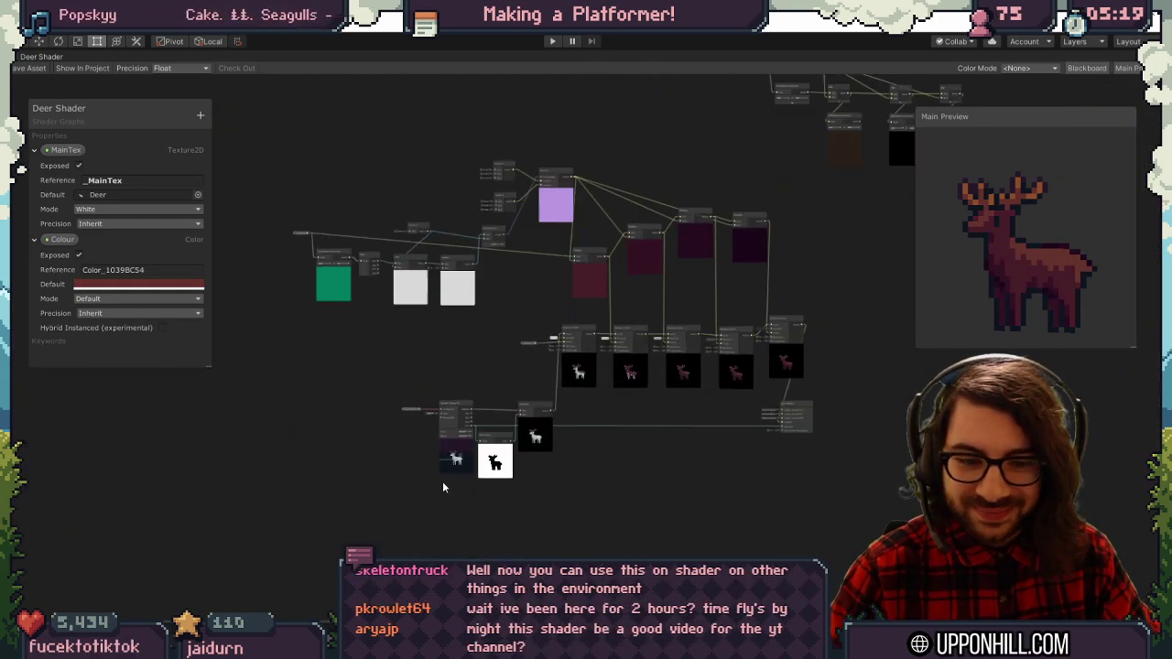
mouse_move(472, 423)
mouse_down()
mouse_move(440, 420)
mouse_move(466, 428)
mouse_up()
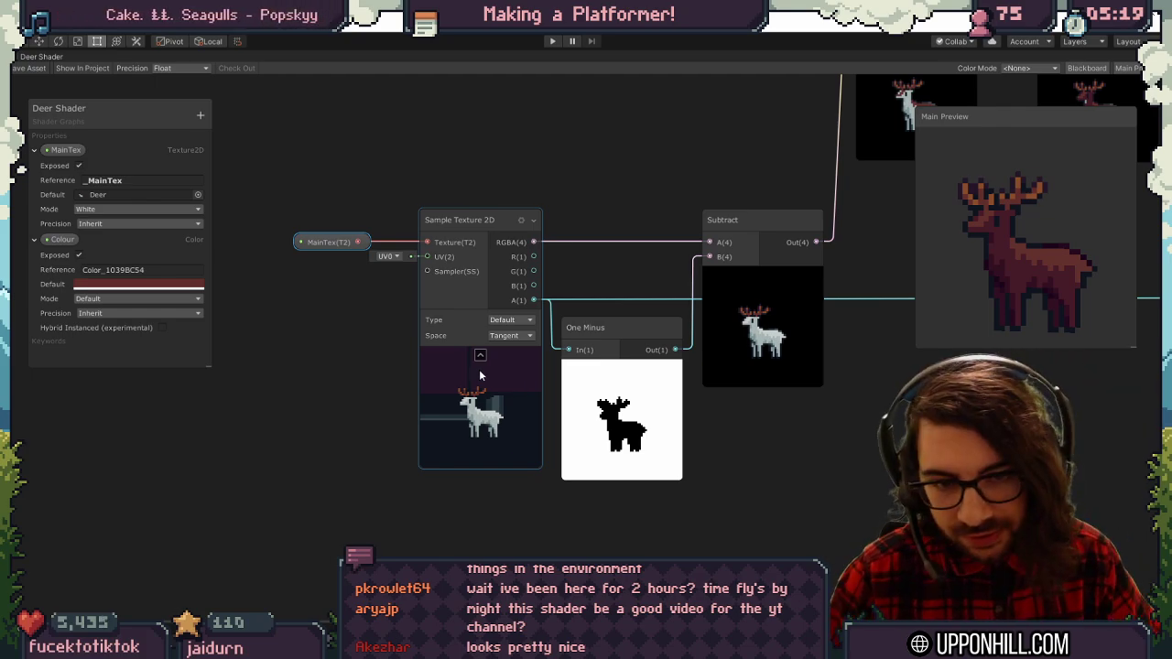
drag(492, 407, 487, 419)
middle_drag(486, 419, 380, 399)
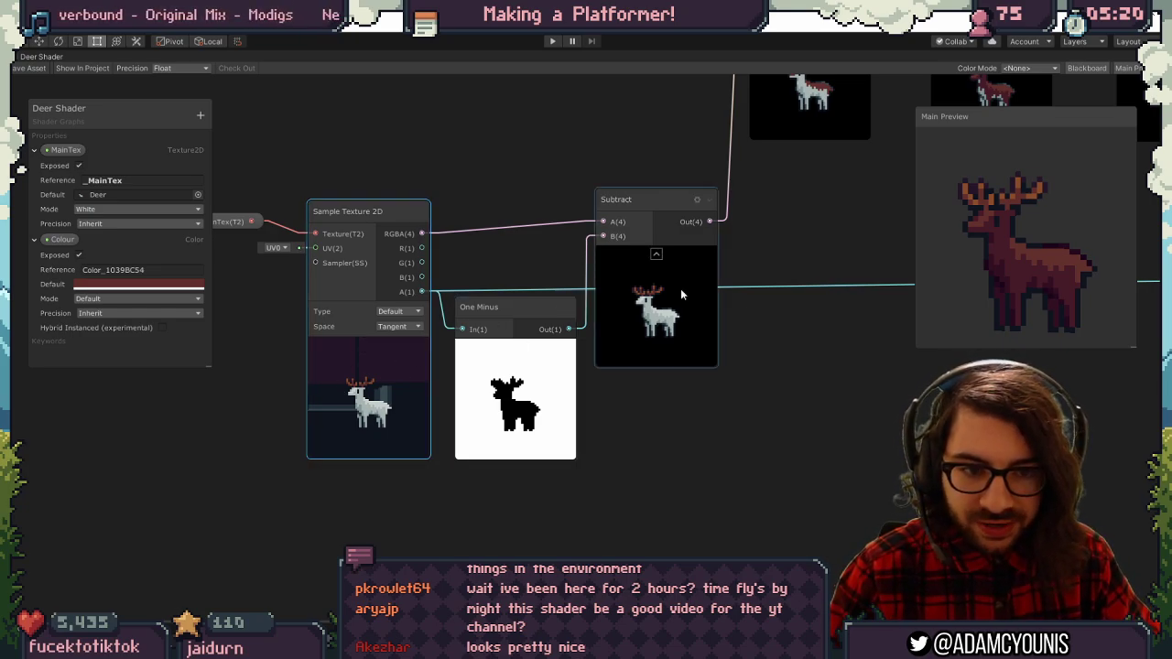
Examine the Replace Color chain after Subtract, checking the original deer sprite in Aseprite and the first node's From colour.
middle_drag(681, 291, 473, 488)
middle_drag(579, 379, 458, 490)
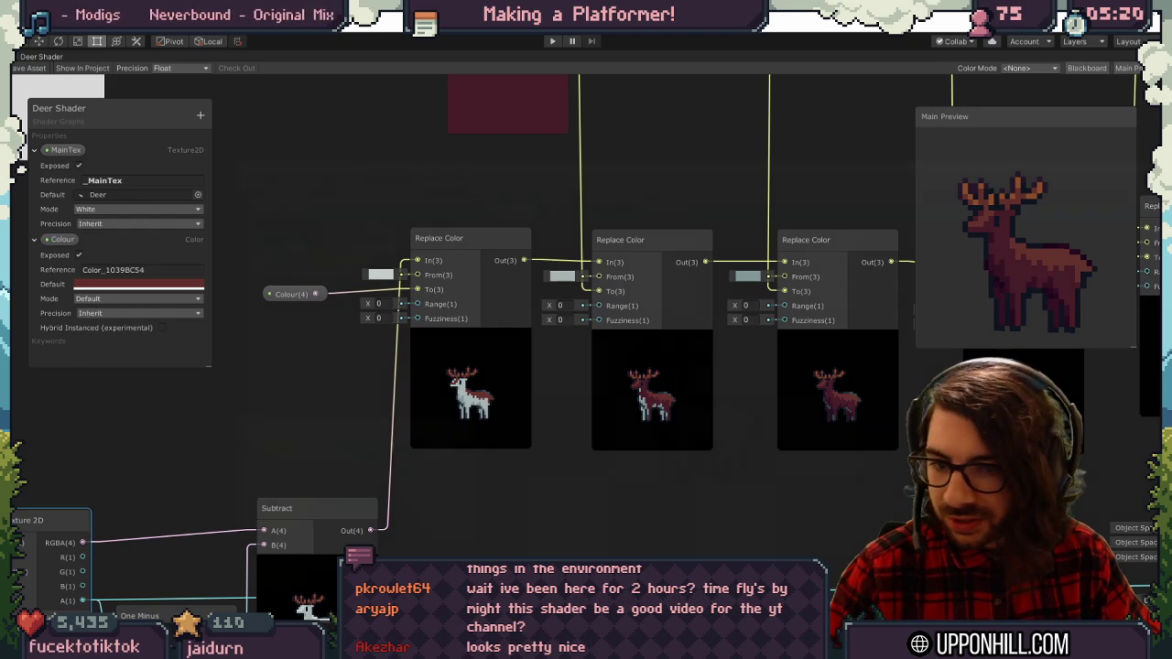
key(alt+Tab)
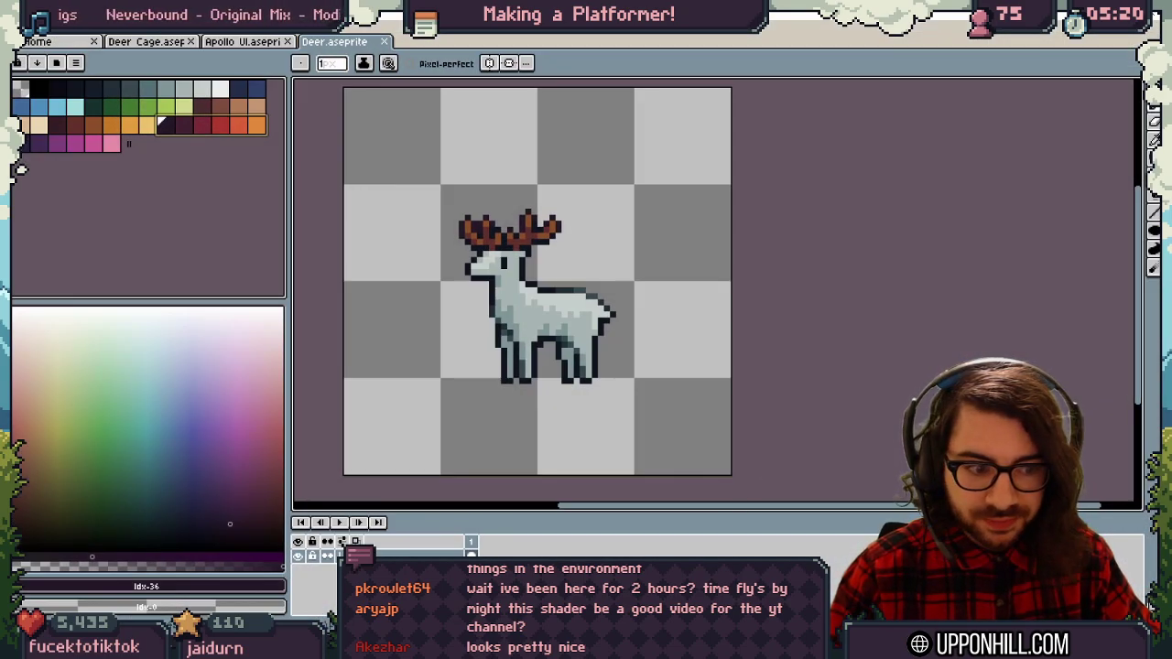
key(alt+Tab)
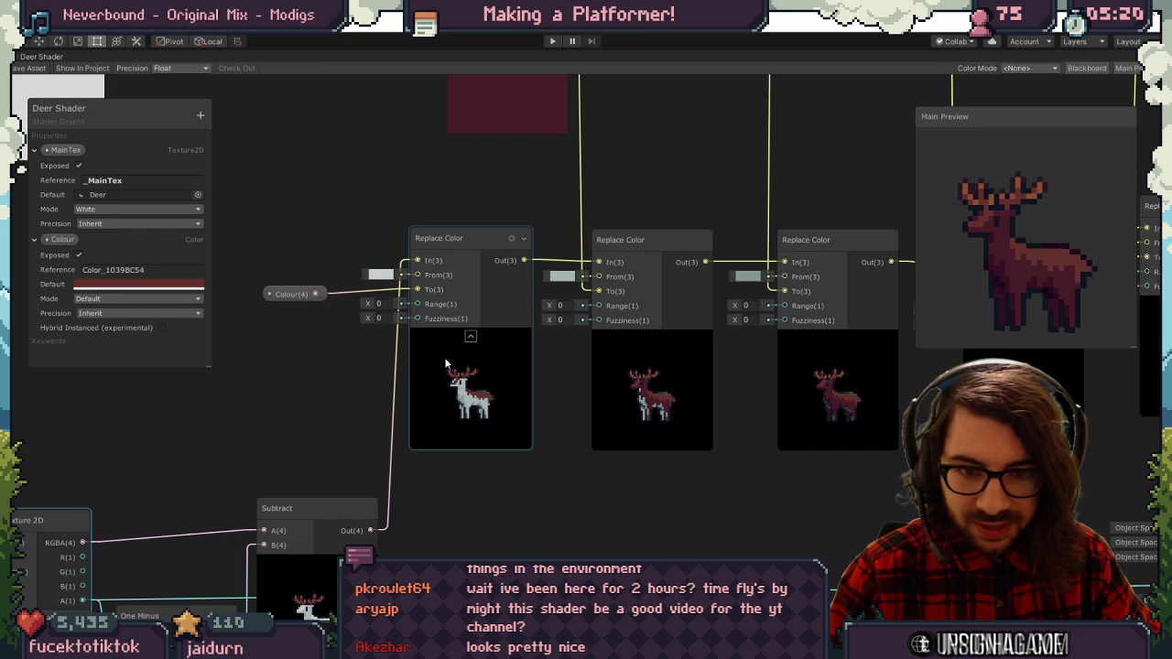
click(380, 274)
click(401, 147)
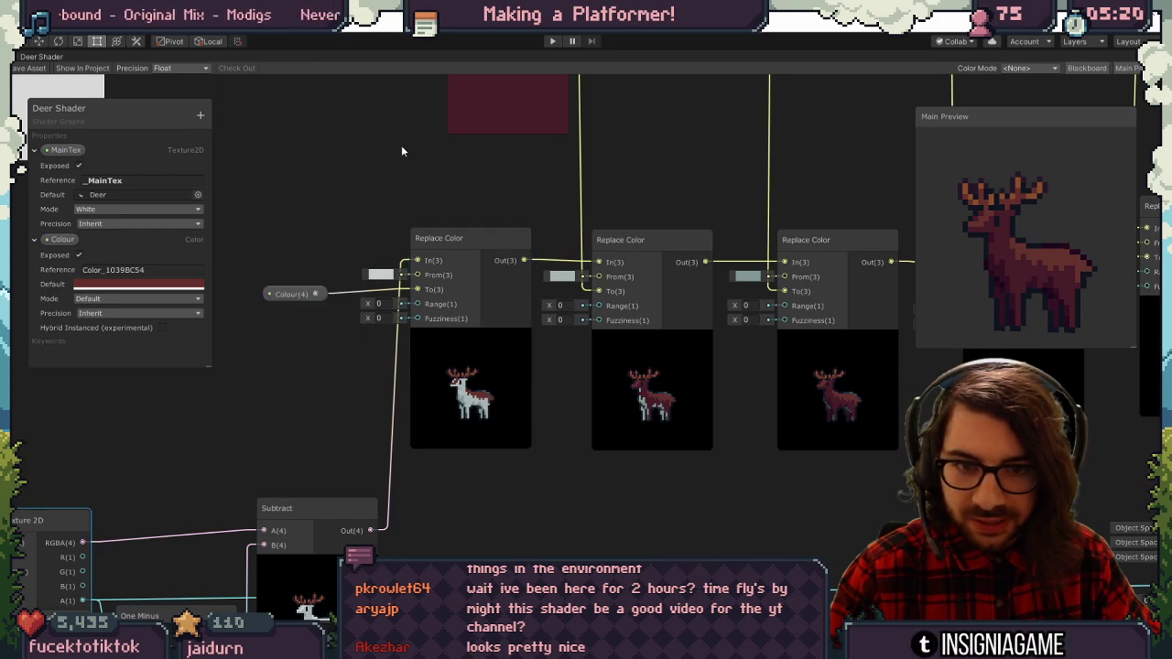
middle_drag(616, 280, 402, 276)
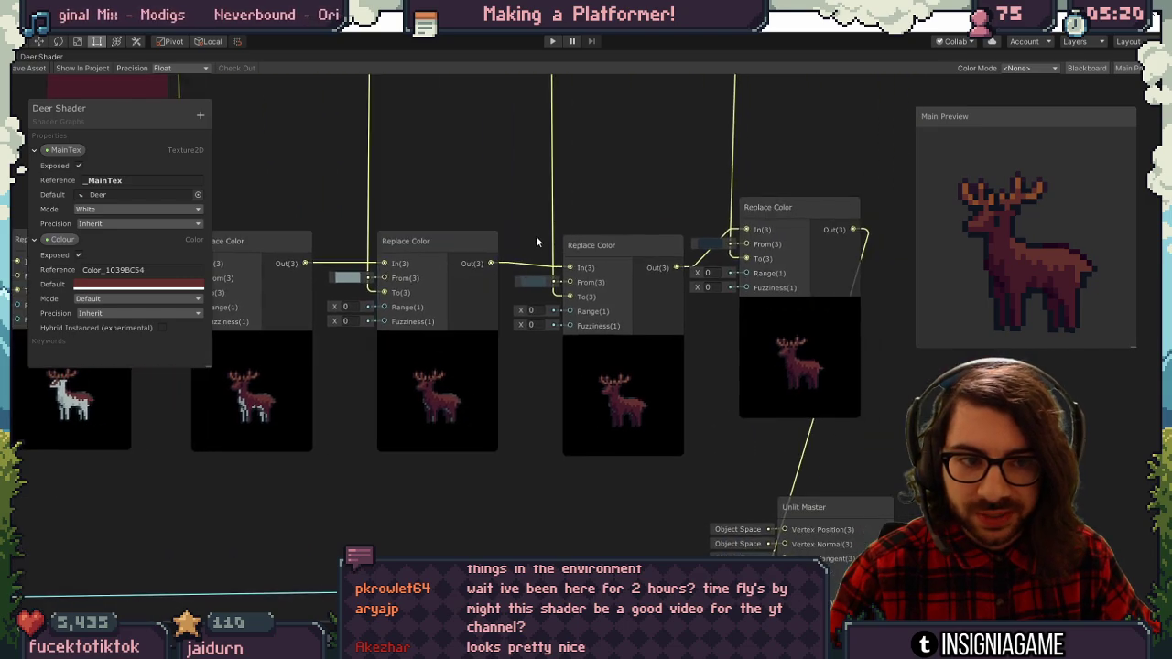
Align the last Replace Color node with the rest of its row and move the Unlit Master node clear of it.
click(787, 381)
middle_drag(794, 390, 764, 258)
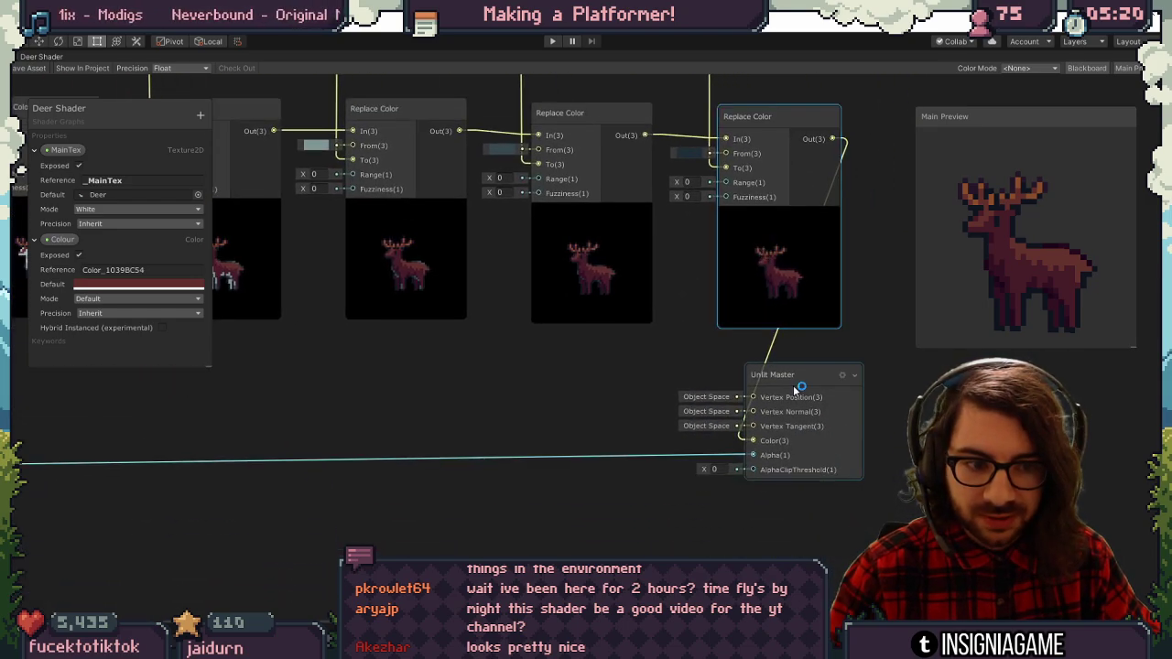
drag(844, 445, 975, 456)
Trace the Replace Color nodes' To inputs back through the Multiply nodes to the Branch, Comparison and Colorspace Conversion nodes.
middle_drag(494, 318, 768, 406)
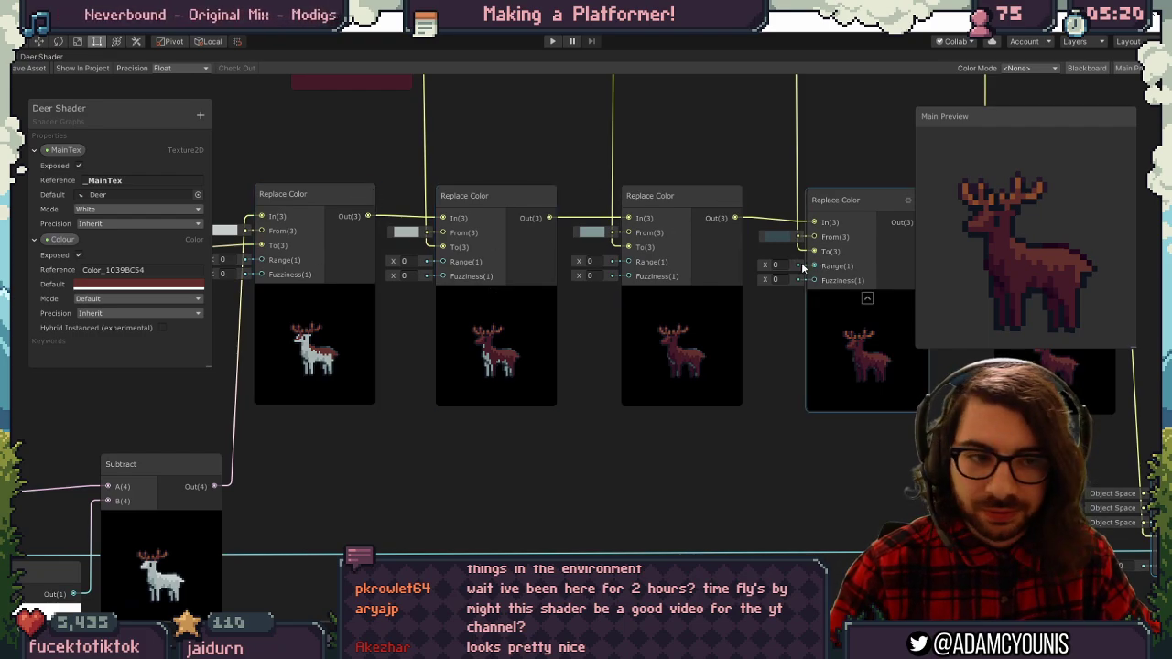
middle_drag(803, 265, 839, 262)
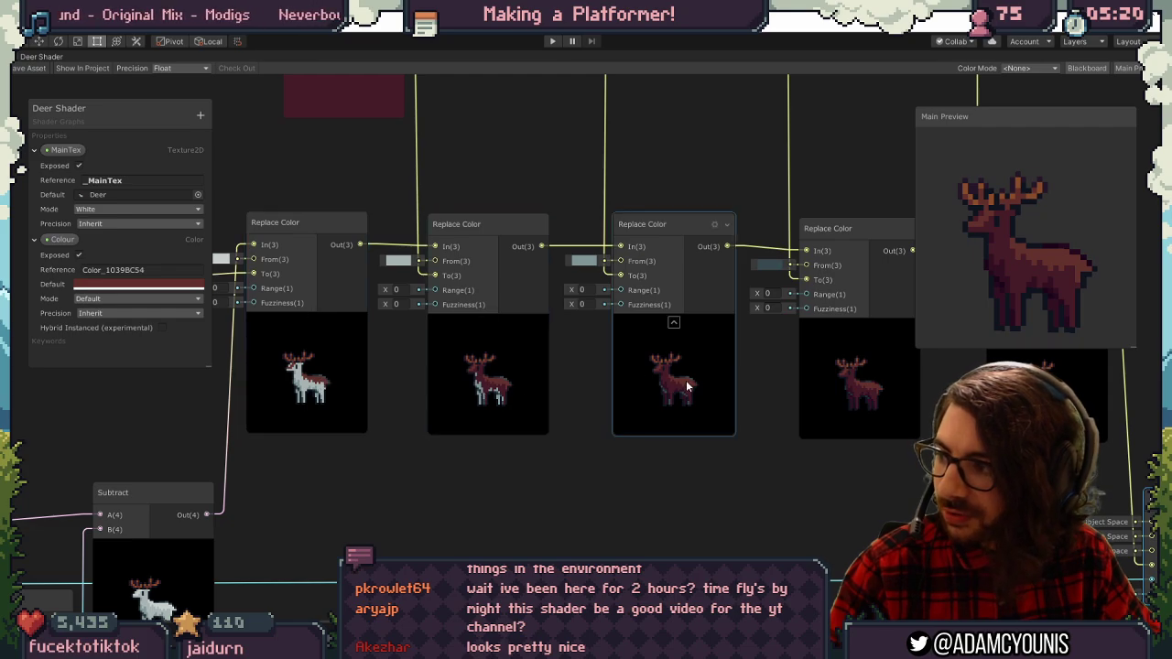
middle_drag(696, 385, 687, 364)
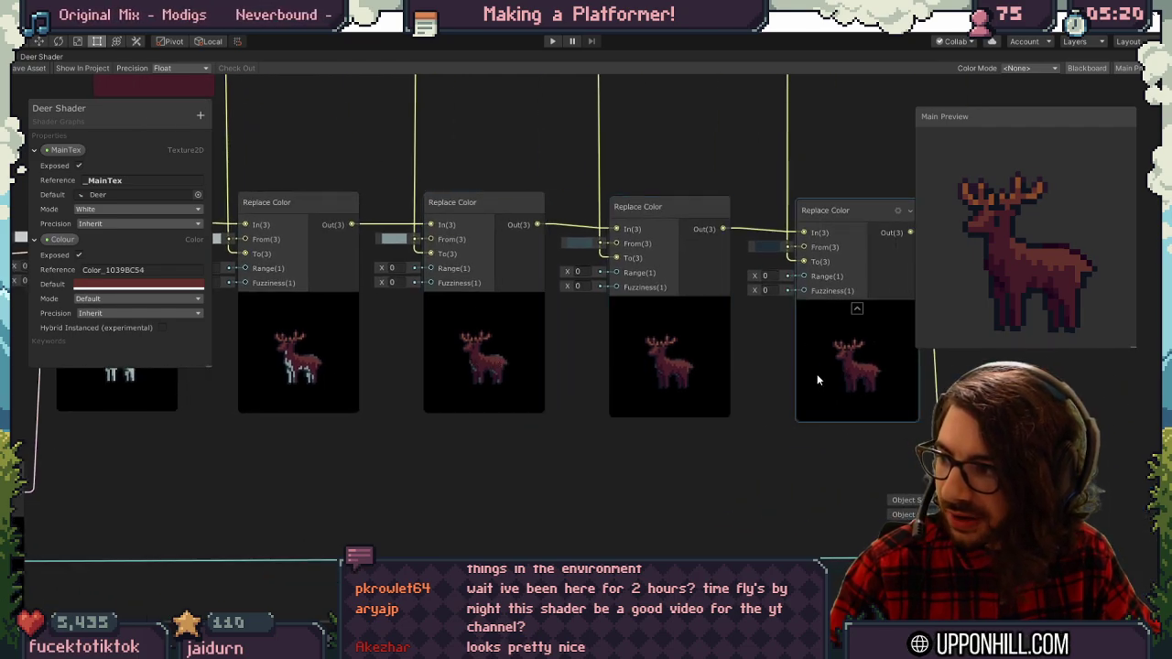
middle_drag(367, 333, 755, 454)
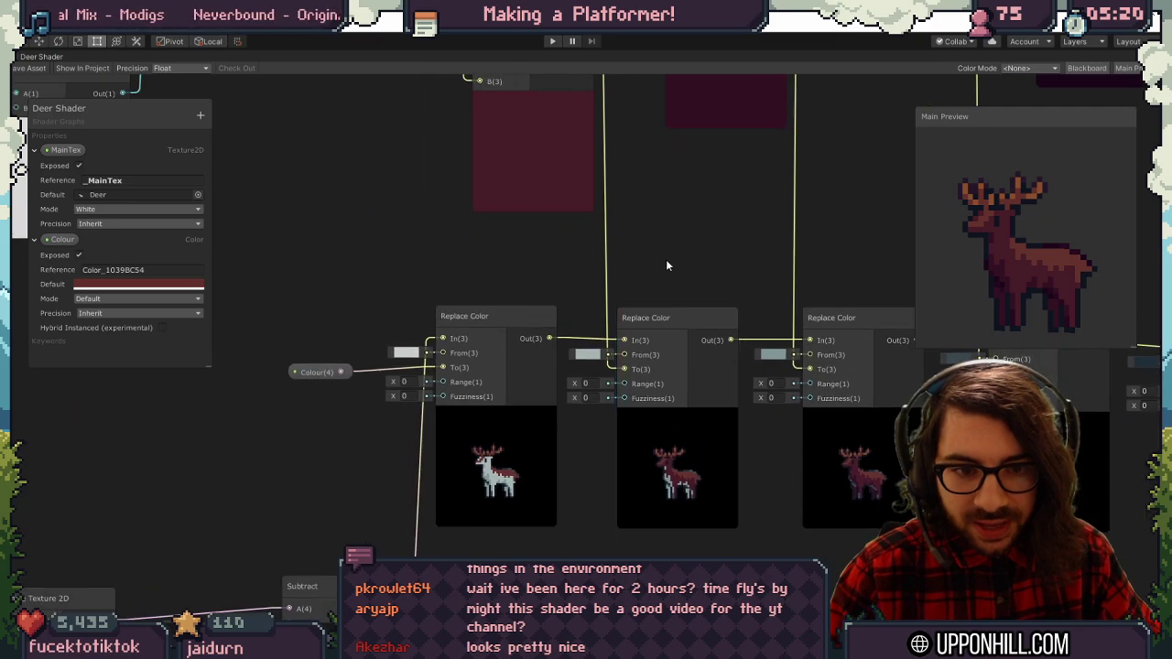
middle_drag(665, 261, 557, 380)
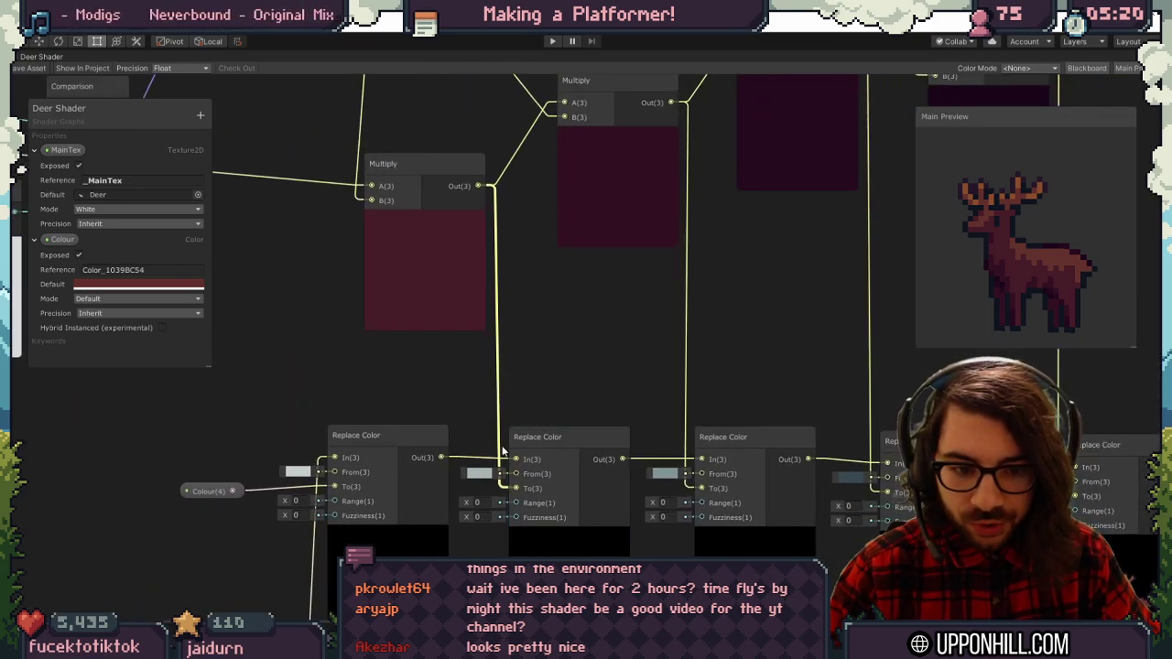
middle_drag(476, 164, 469, 410)
scroll(418, 295, down, 2)
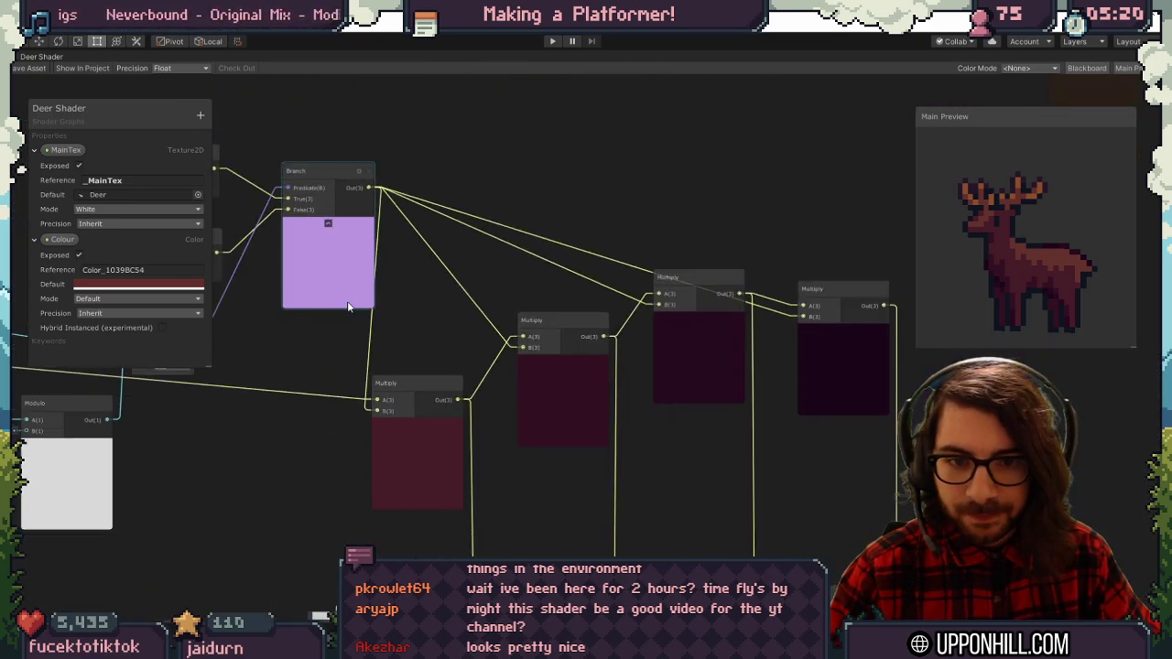
middle_drag(348, 306, 583, 345)
scroll(487, 310, down, 1)
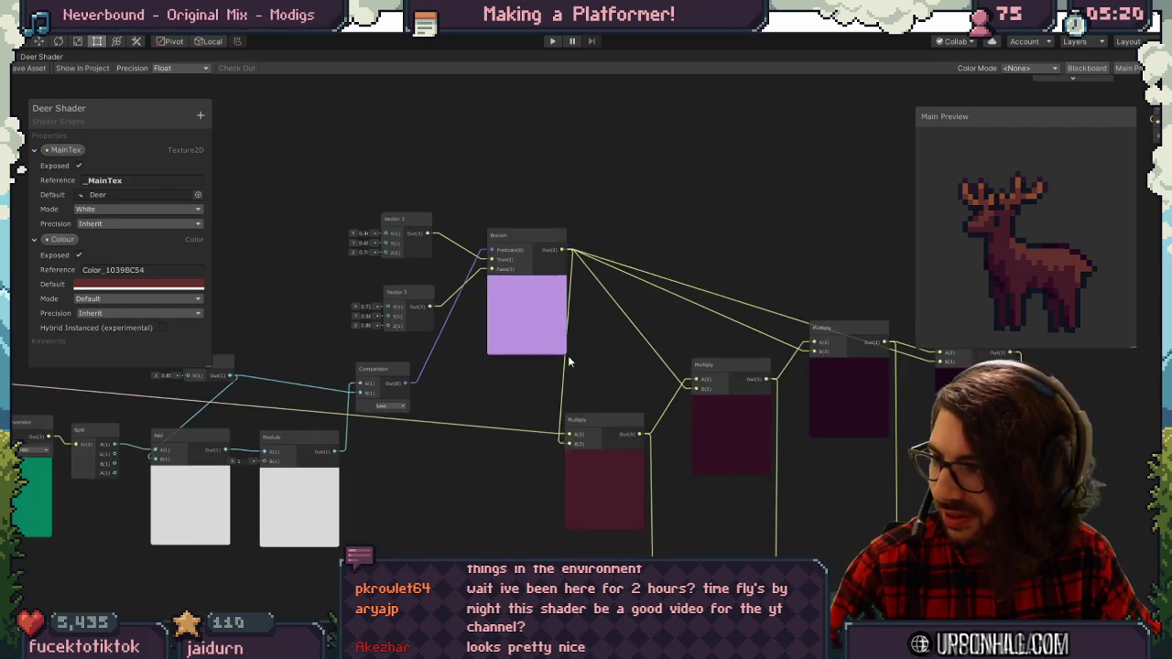
middle_drag(732, 404, 767, 379)
middle_drag(440, 356, 702, 335)
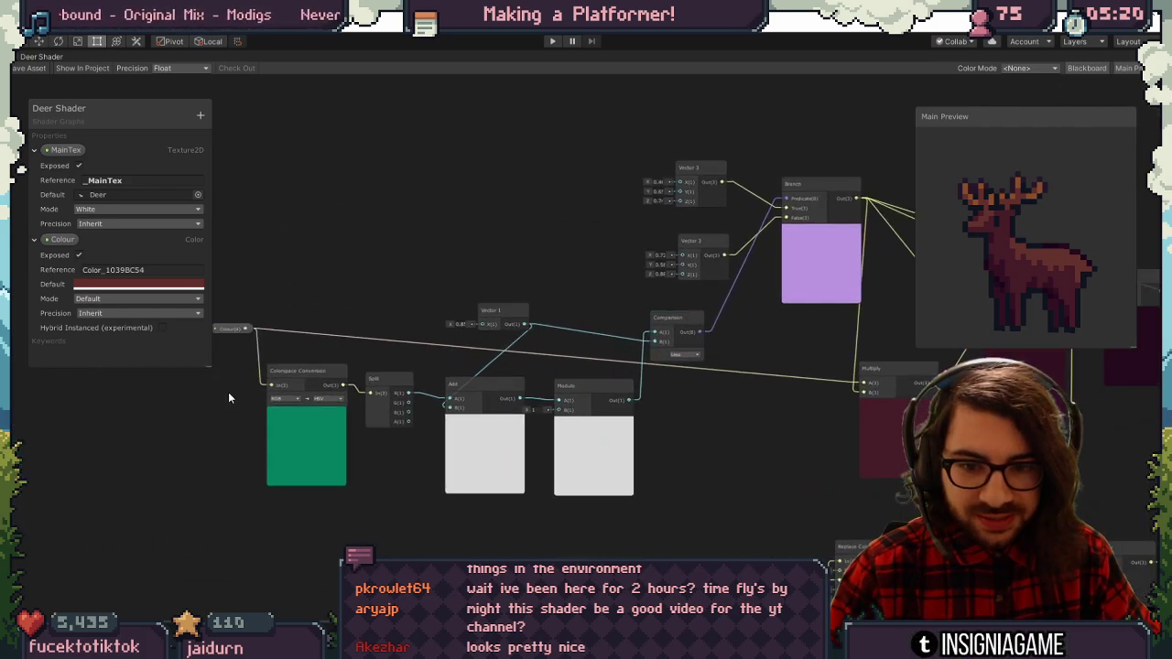
Move the Colour node above Colorspace Conversion and set the Colour property's default to the green swatch 75A743.
scroll(229, 397, up, 3)
middle_drag(320, 304, 440, 335)
drag(337, 326, 367, 266)
click(174, 285)
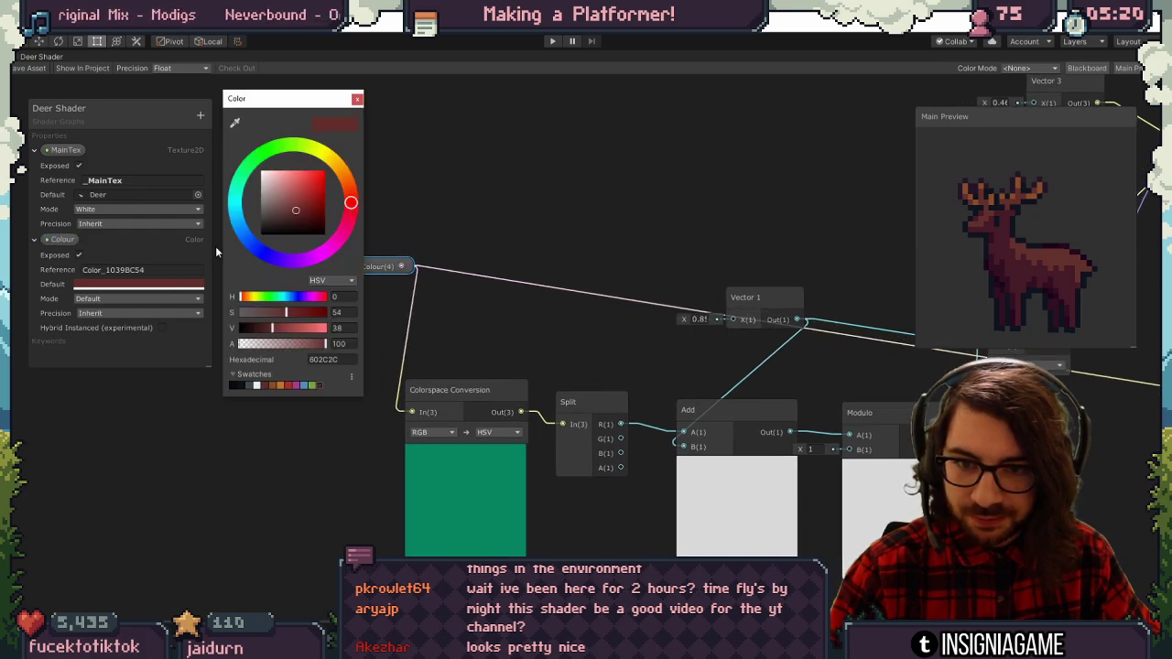
click(266, 155)
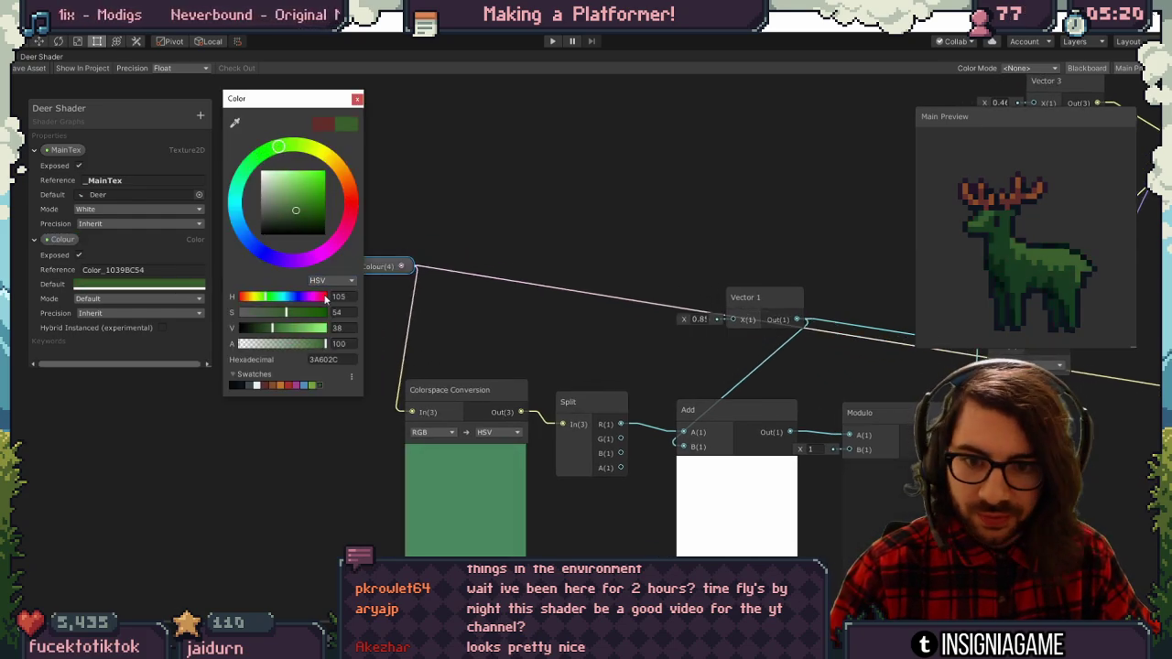
click(318, 385)
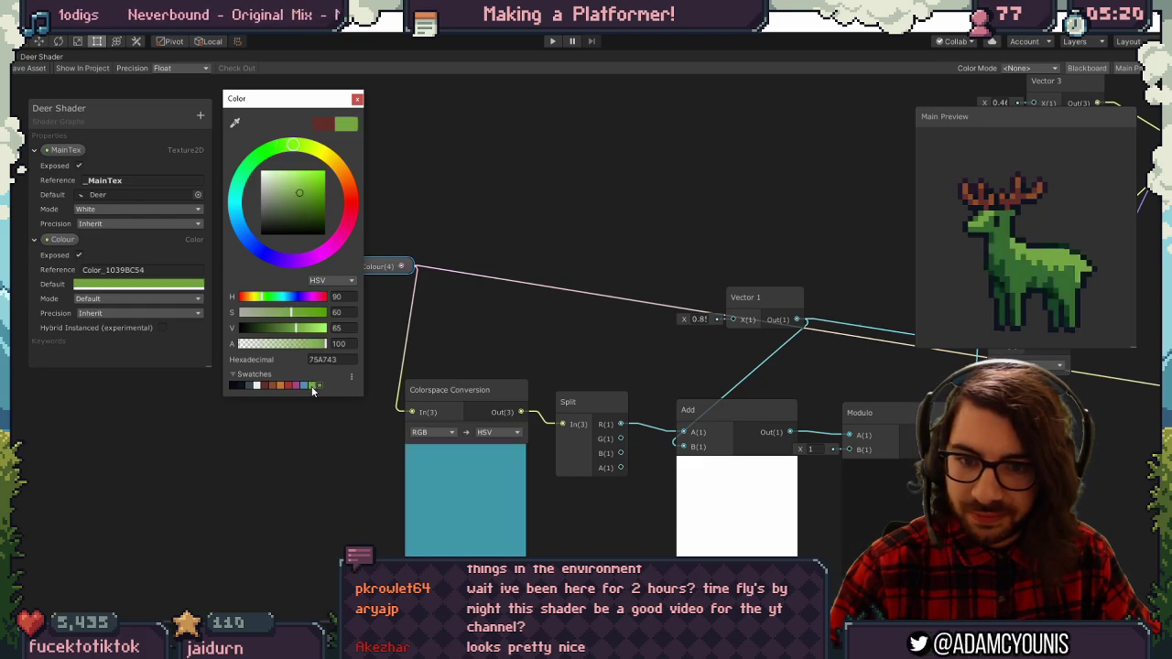
click(356, 100)
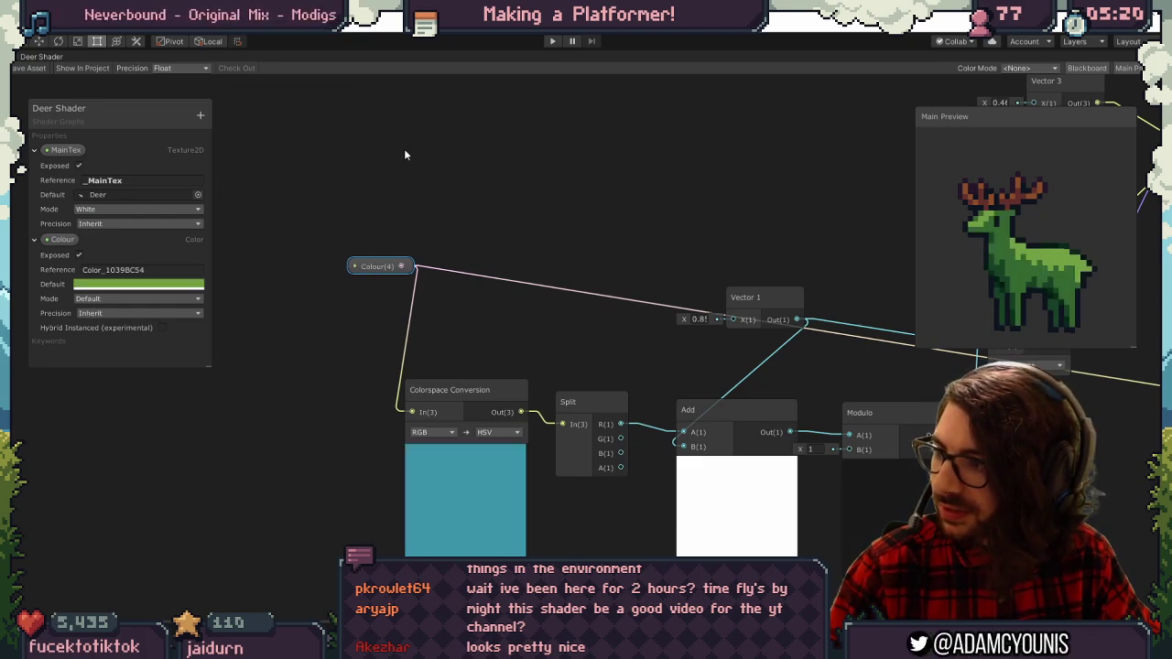
Examine how the Colour hue feeds the Comparison and how the Branch chooses between the two Vector 3 nodes.
middle_drag(510, 262, 428, 235)
click(282, 249)
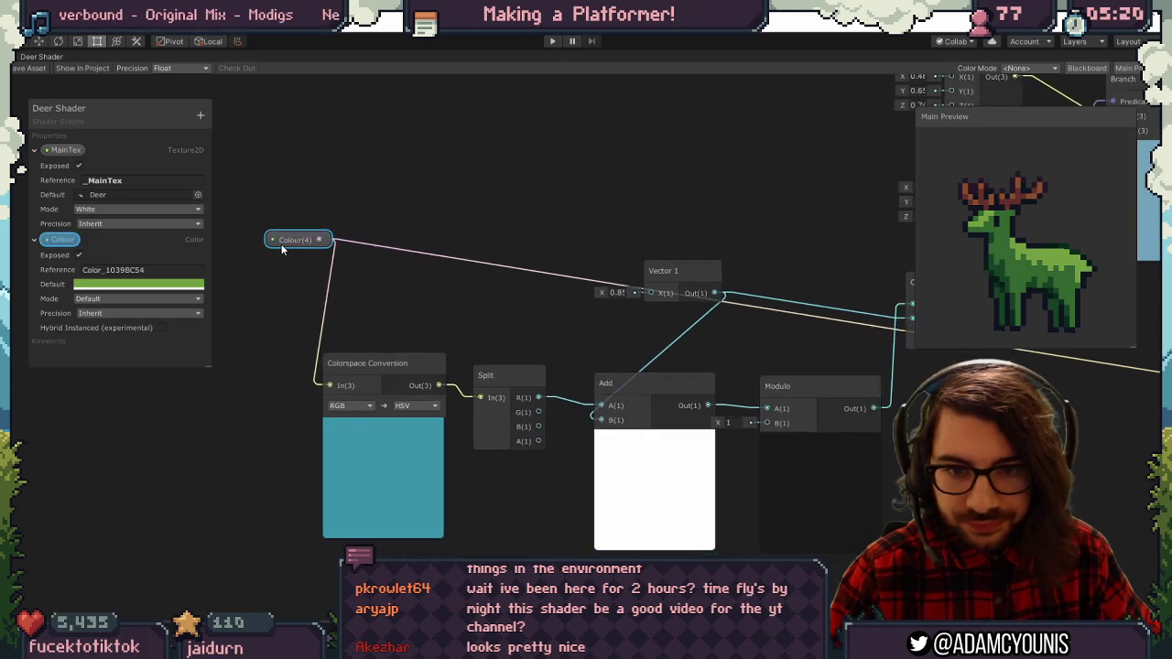
middle_drag(706, 291, 321, 312)
middle_drag(489, 246, 293, 403)
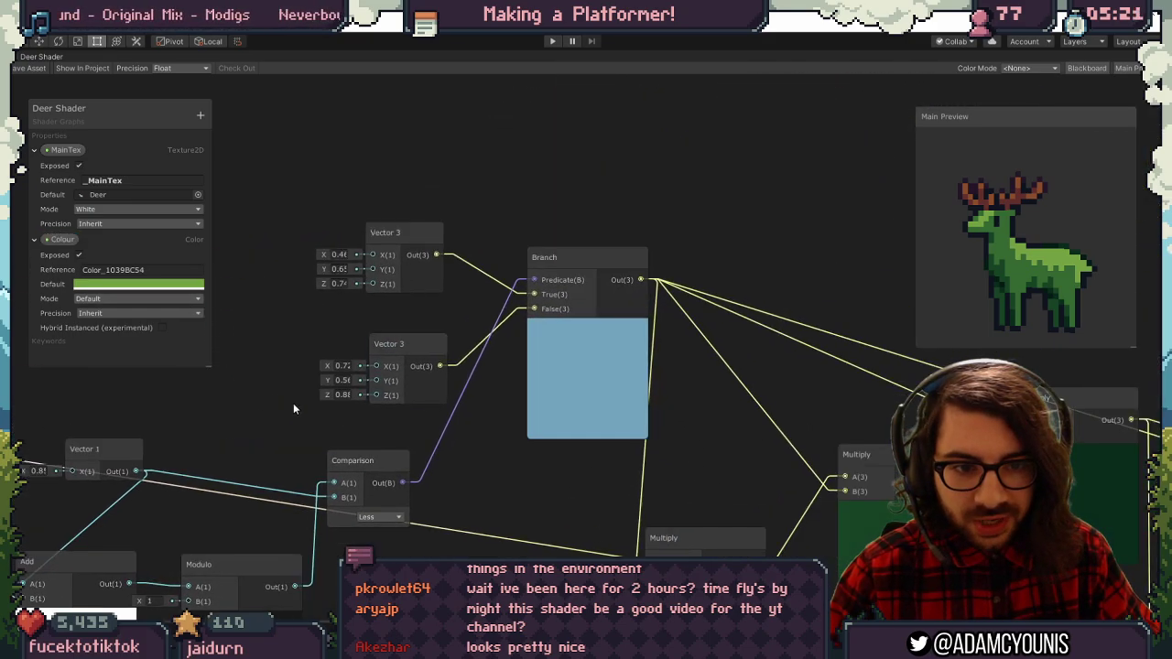
middle_drag(459, 392, 514, 340)
click(473, 226)
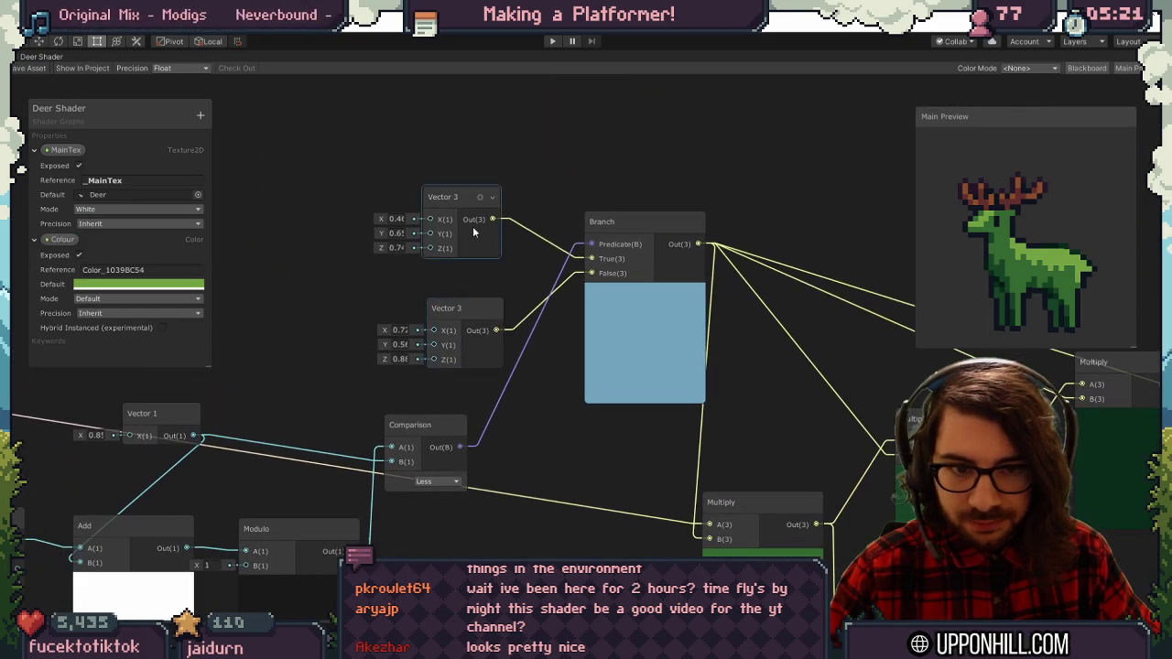
click(437, 310)
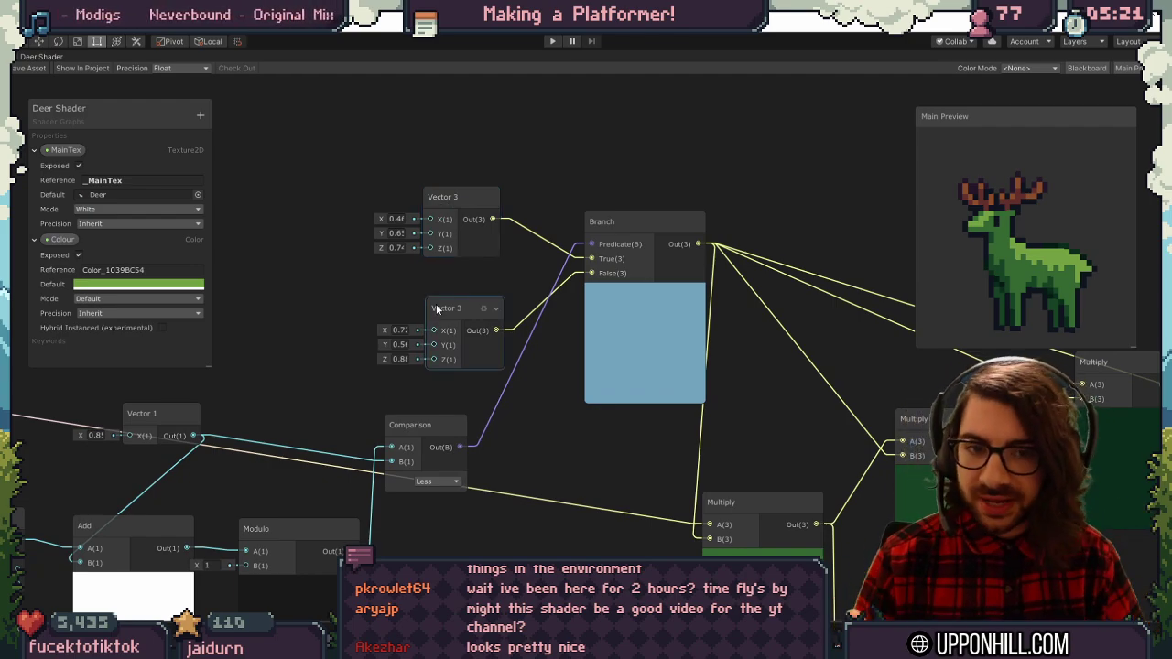
click(458, 197)
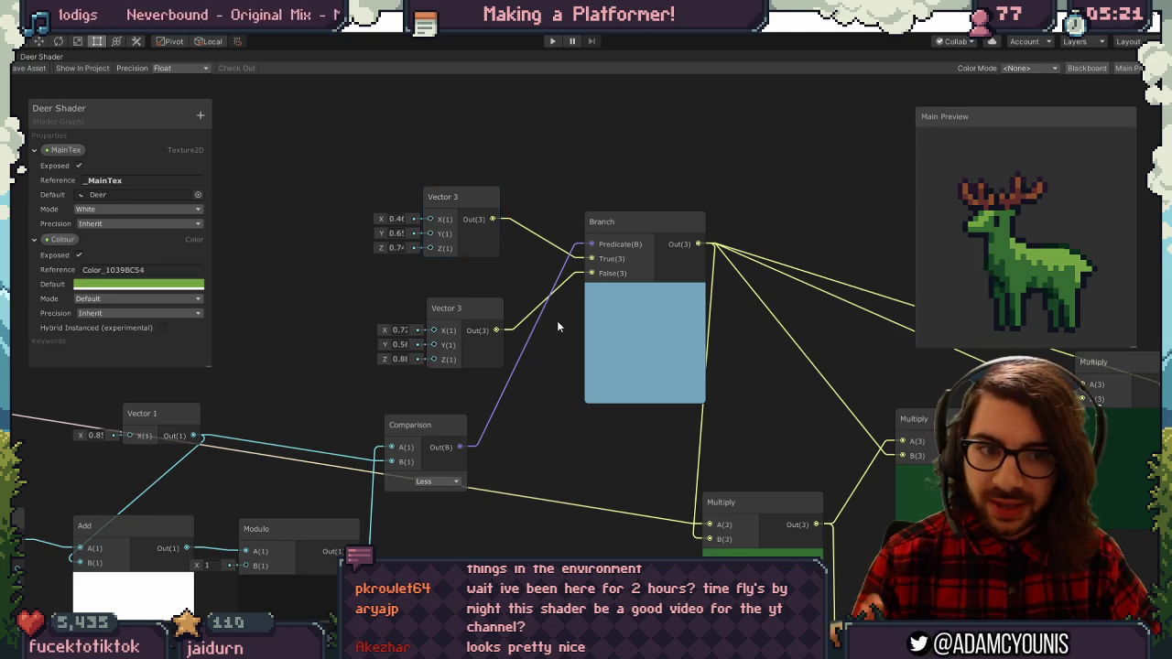
Examine how the Branch's vector is multiplied repeatedly along the Multiply chain to produce progressively darker green shades.
middle_drag(557, 327, 218, 220)
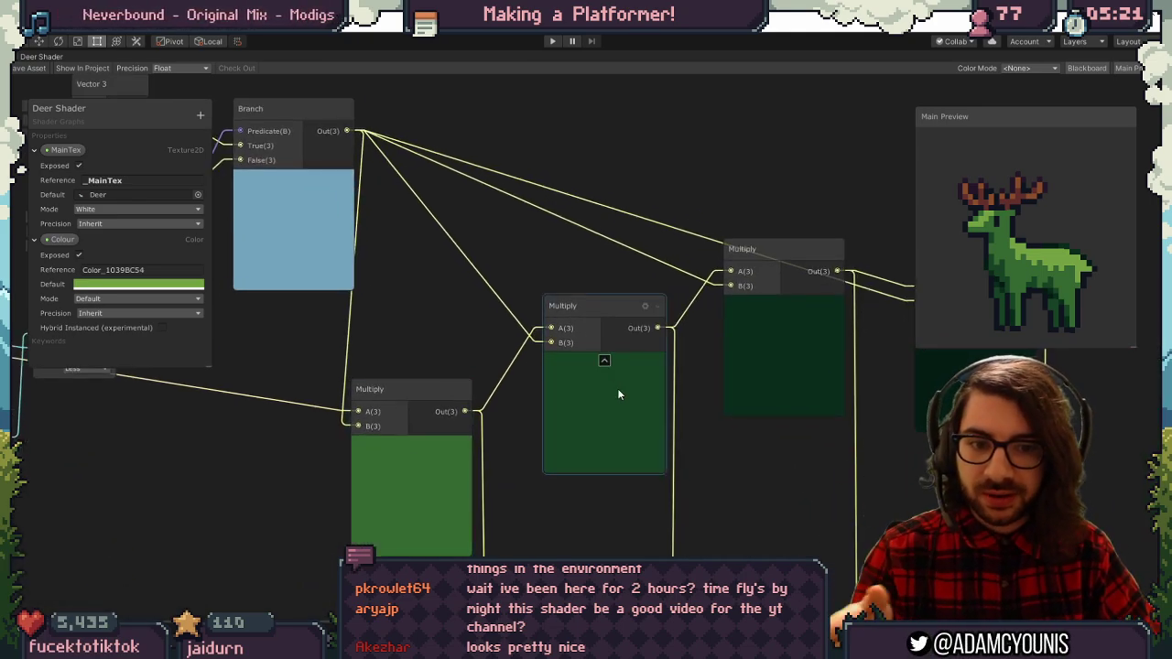
middle_drag(877, 402, 735, 391)
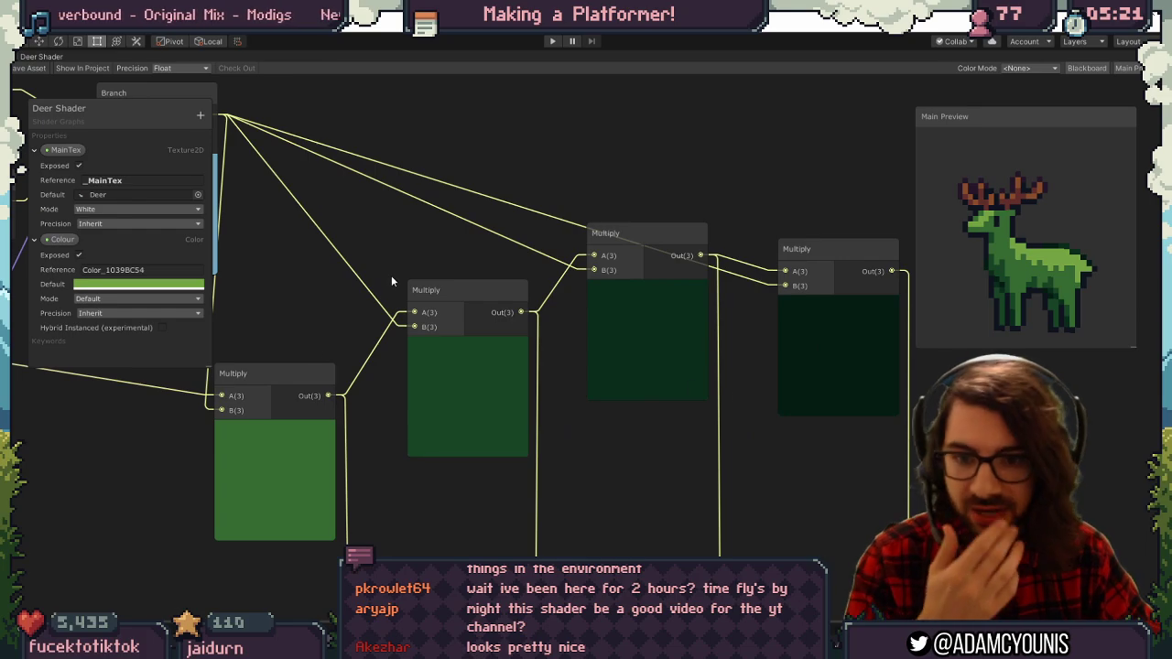
middle_drag(319, 434, 516, 366)
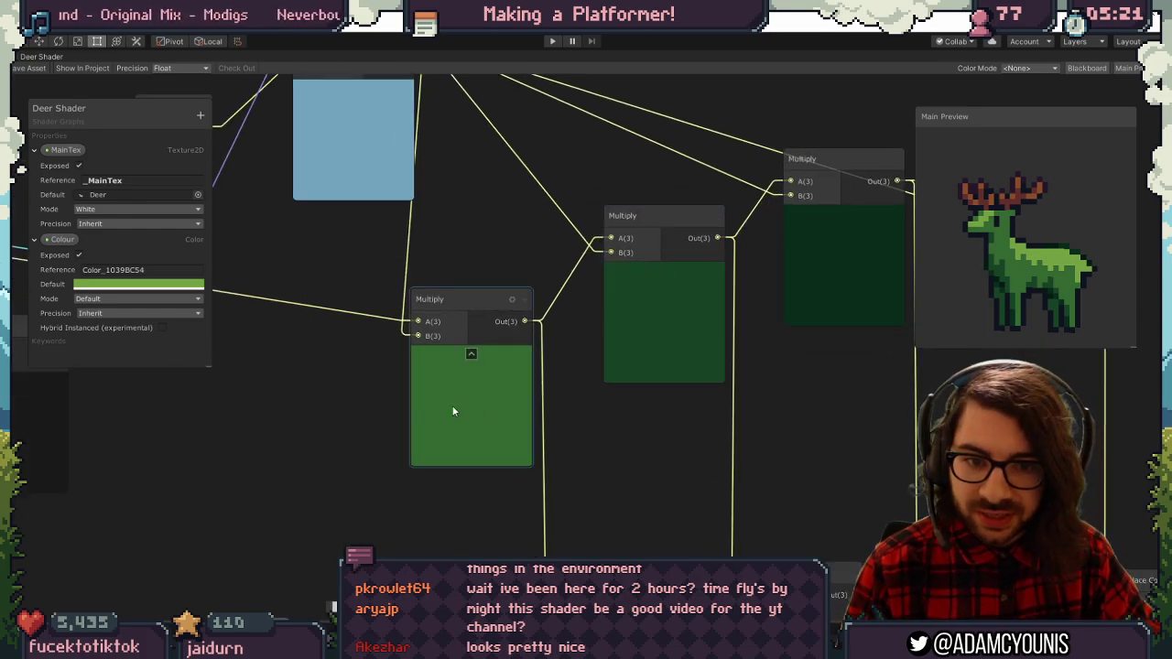
middle_drag(384, 283, 551, 93)
middle_drag(615, 342, 691, 493)
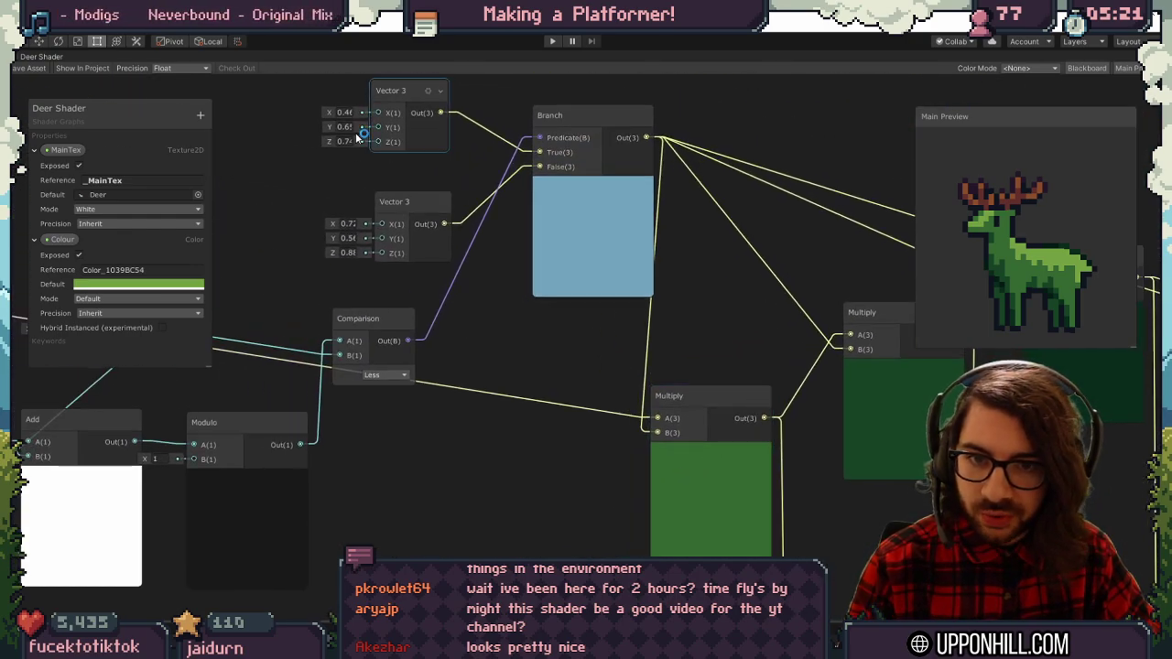
middle_drag(785, 394, 588, 398)
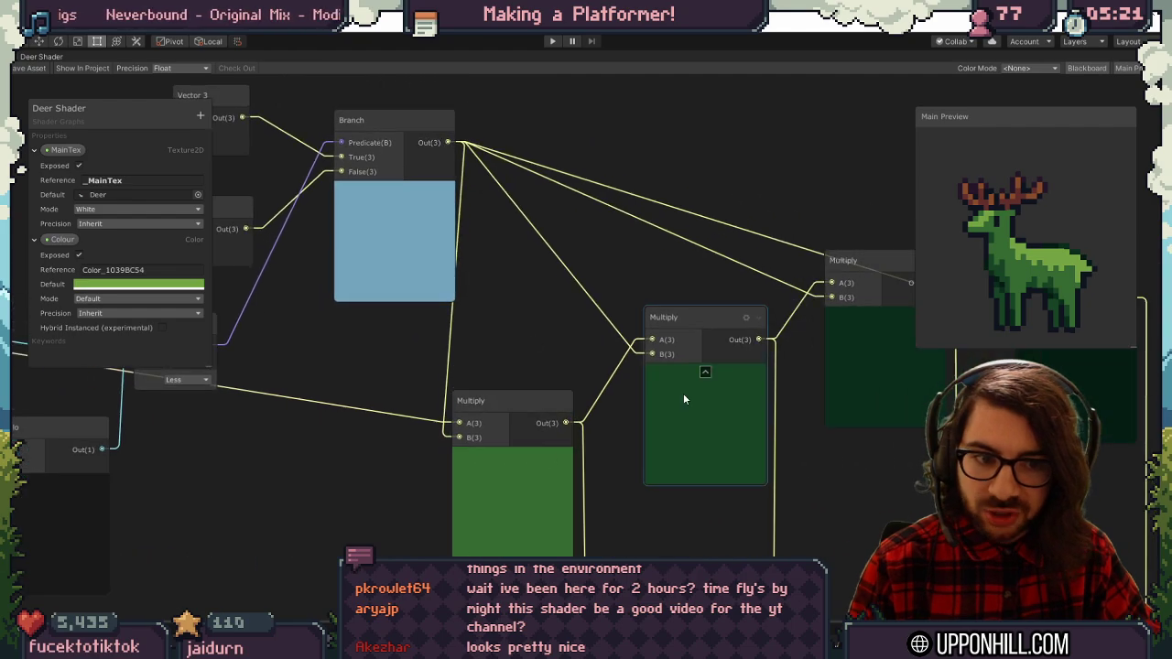
middle_drag(691, 387, 541, 409)
middle_drag(507, 244, 716, 293)
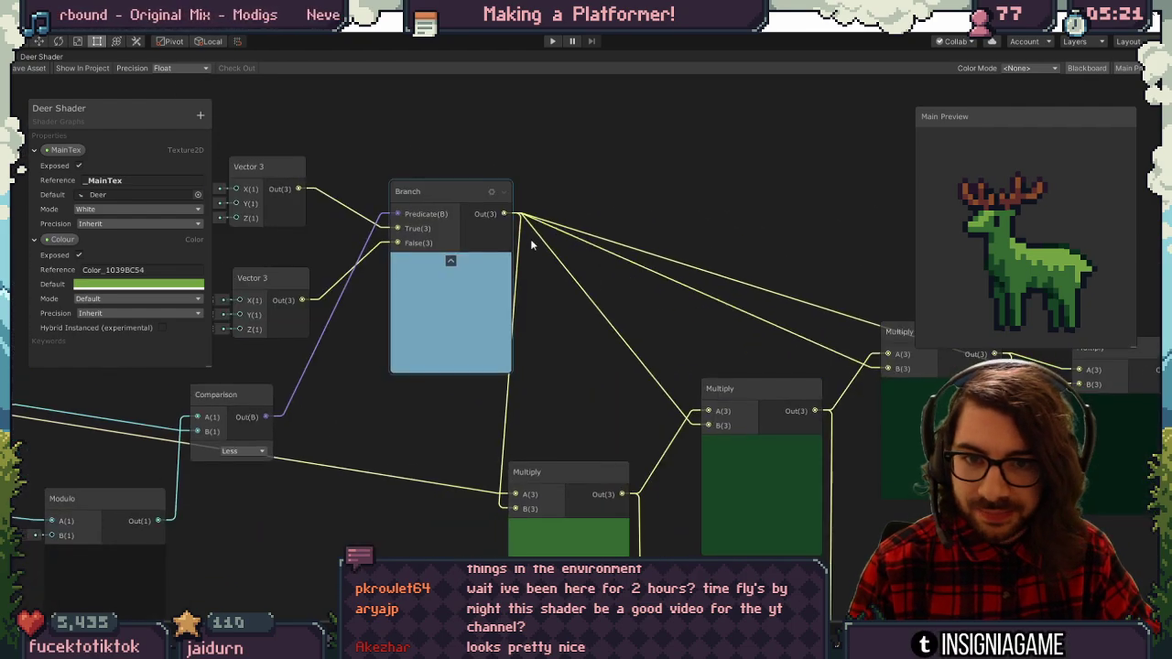
middle_drag(834, 273, 566, 206)
middle_drag(412, 132, 759, 256)
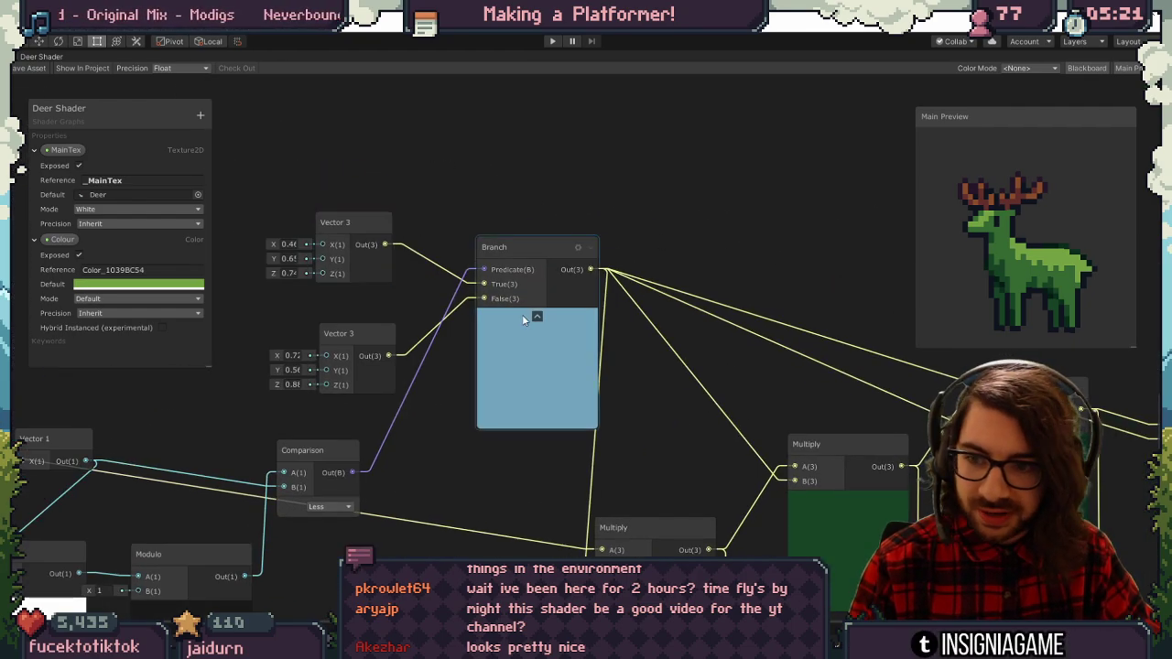
middle_drag(575, 336, 398, 183)
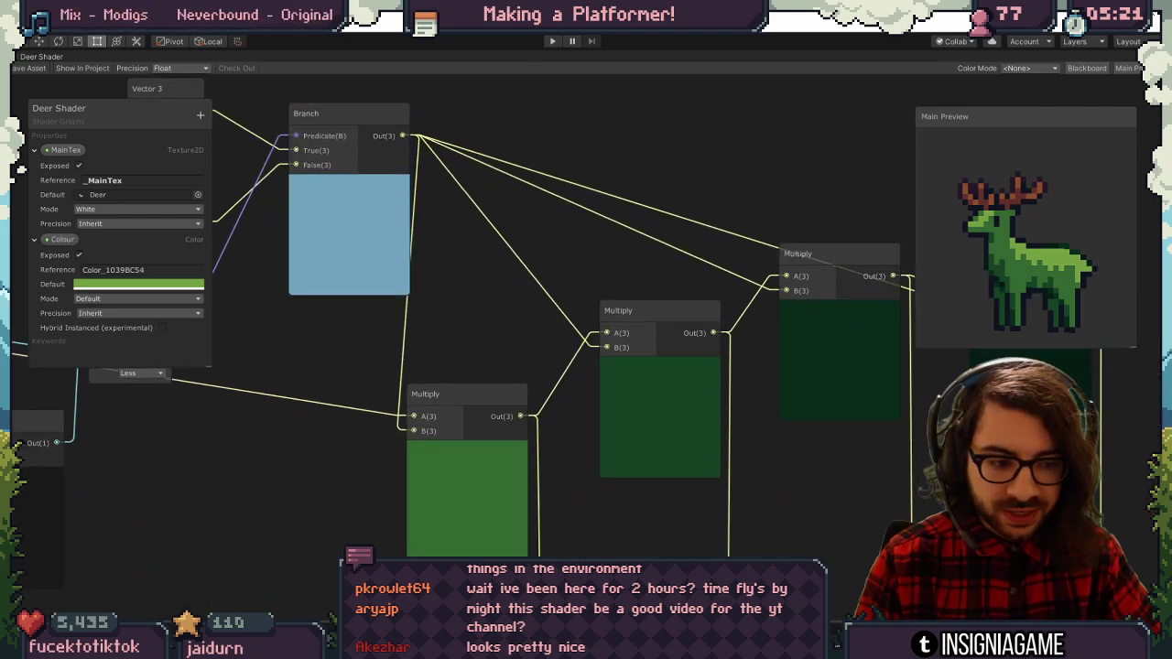
Switch to Aseprite and trace hue-shift paths across the colour spectrum from pale yellow-green down to dark blue-green.
key(alt+Tab)
drag(224, 227, 462, 555)
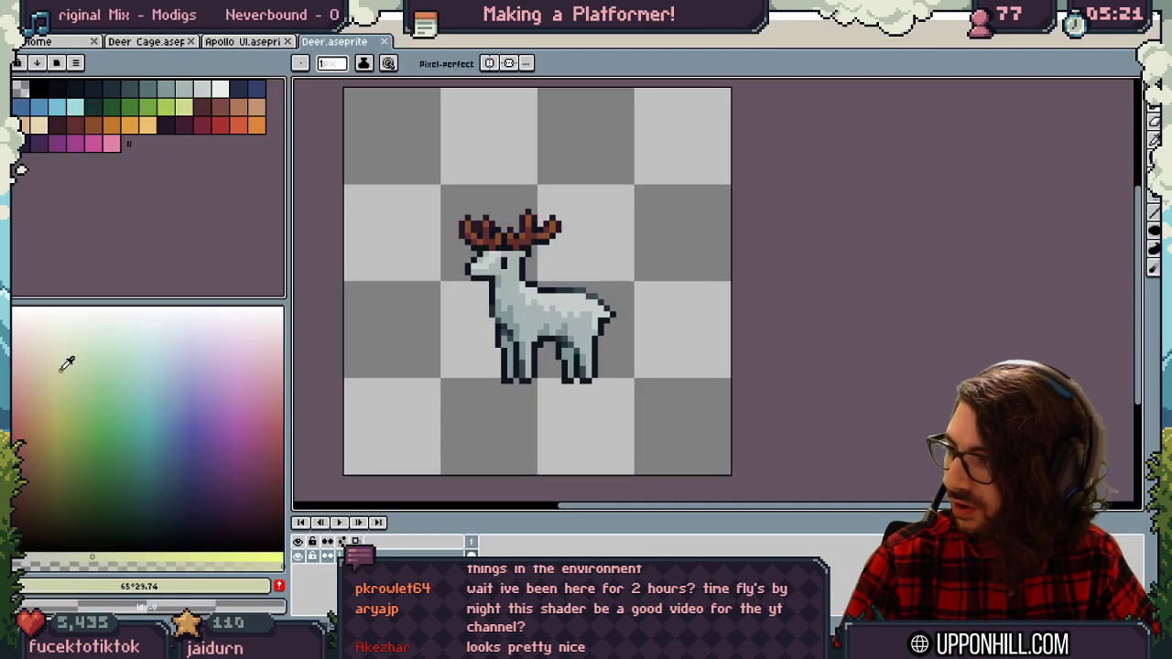
mouse_move(61, 371)
mouse_down()
mouse_move(108, 476)
mouse_move(156, 525)
mouse_up()
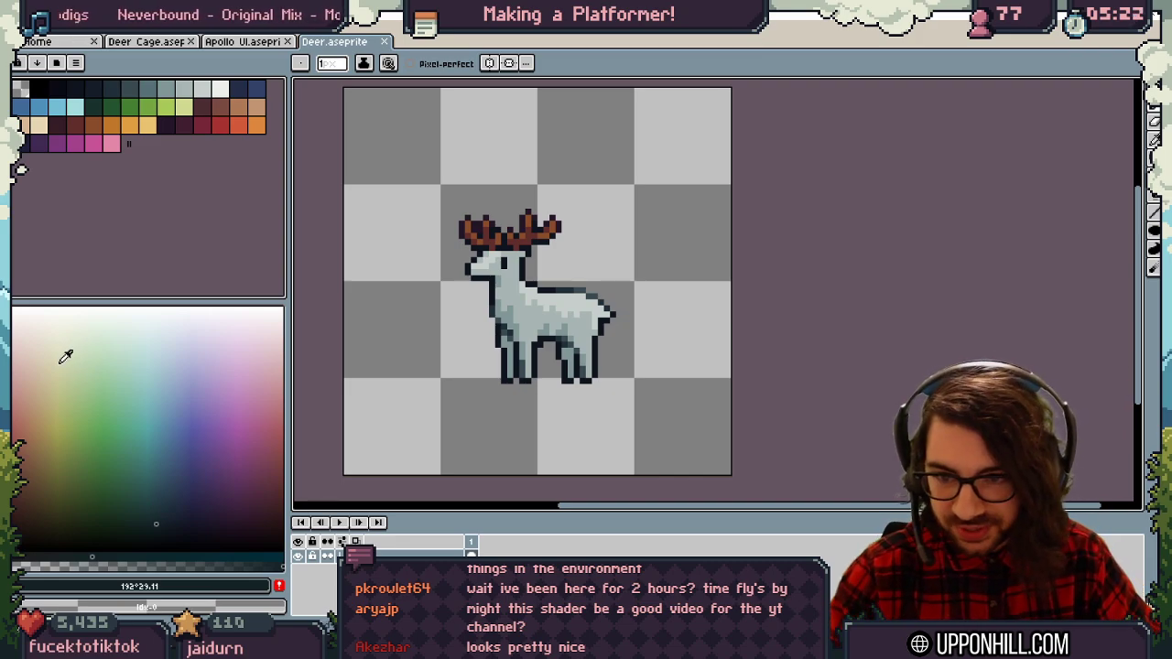
drag(65, 357, 242, 556)
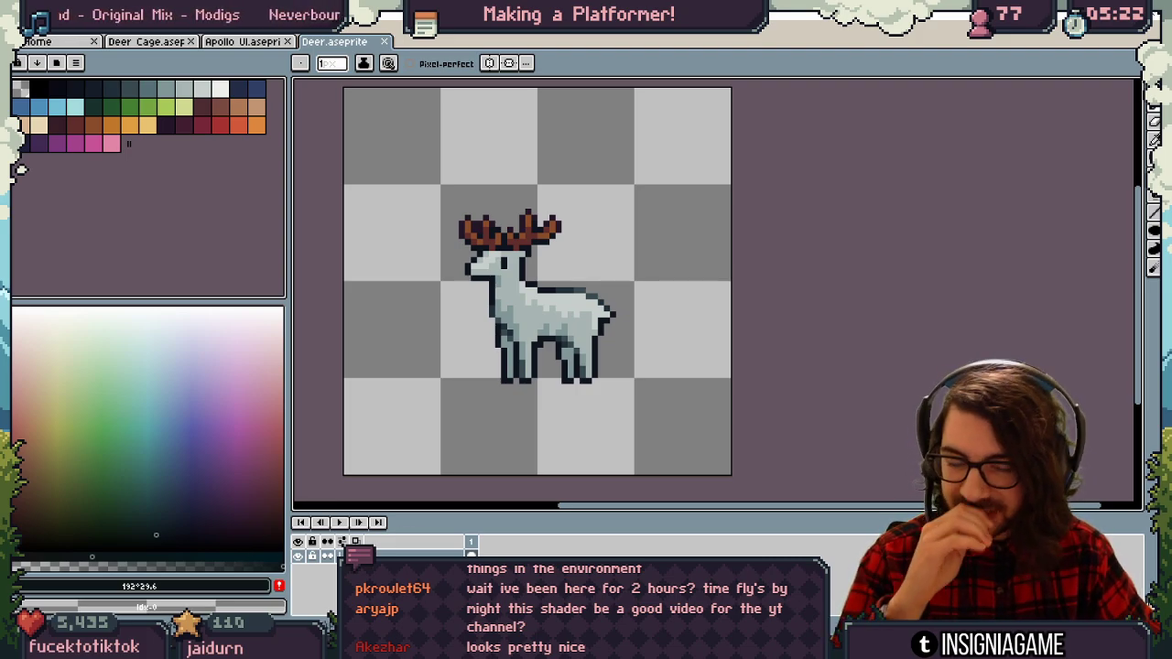
mouse_move(302, 648)
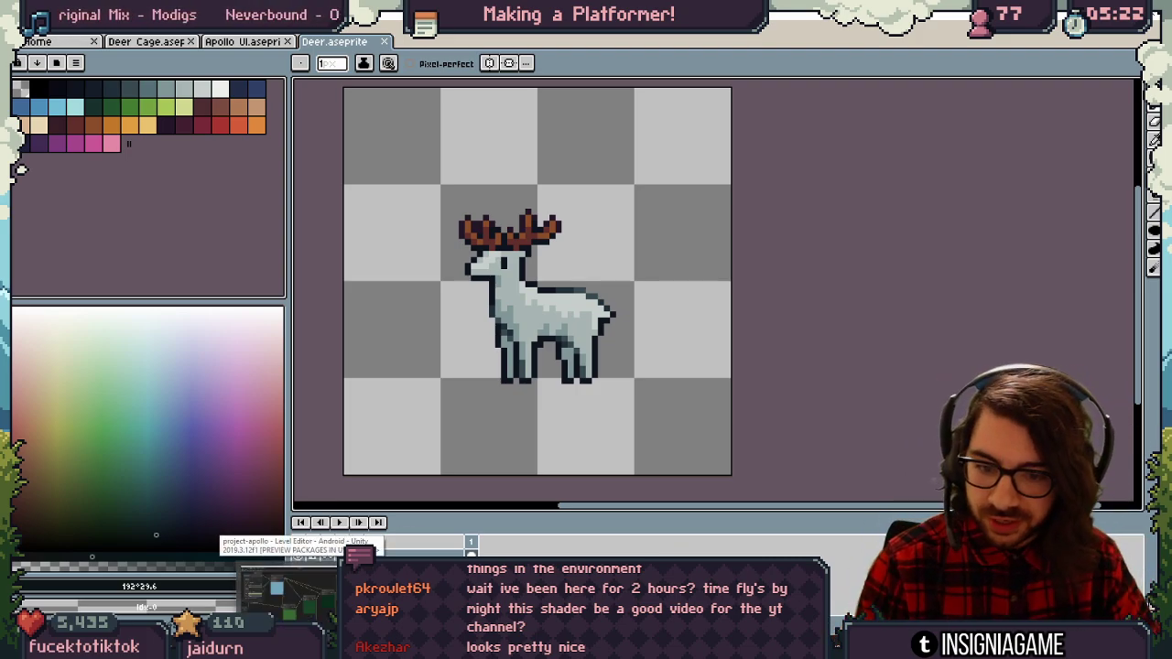
Switch back to Unity, shift the lower Vector 3 node slightly away from the Branch and set the Colour property's default to brown A77643.
click(289, 650)
middle_drag(368, 241, 580, 353)
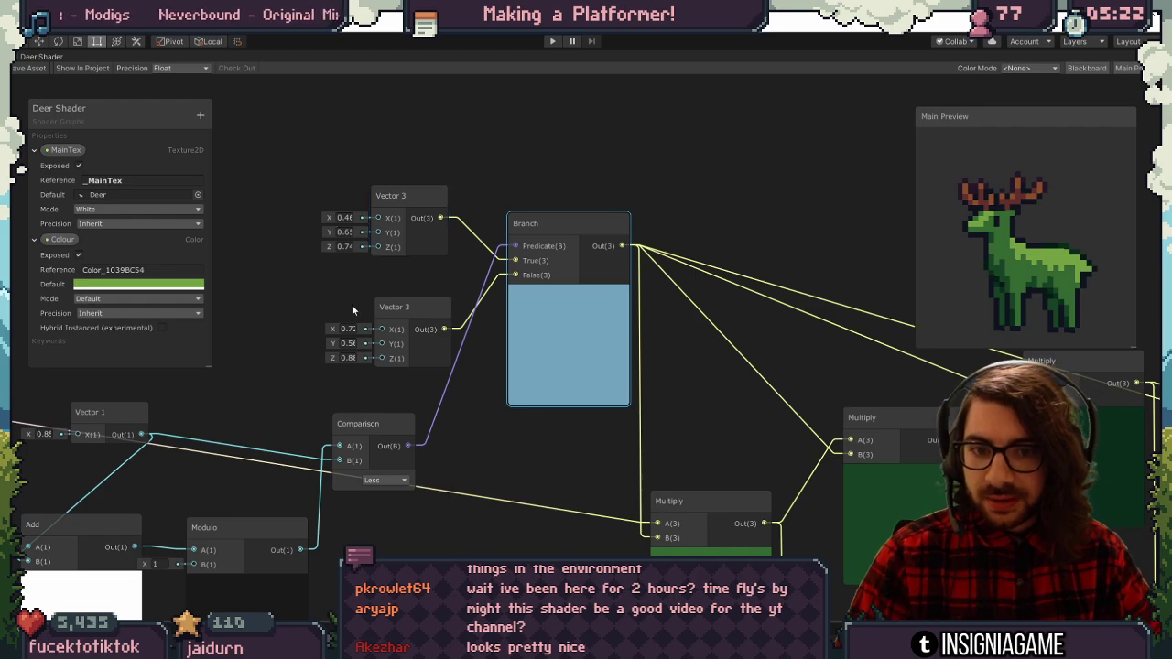
drag(419, 348, 406, 354)
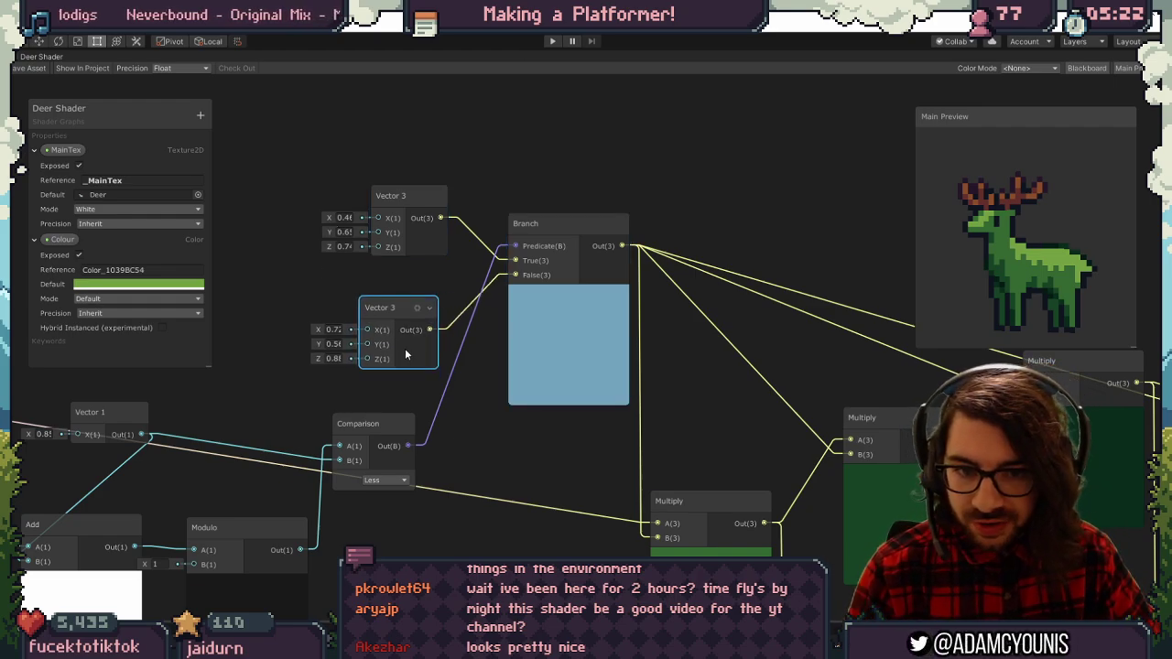
click(200, 291)
drag(319, 155, 340, 180)
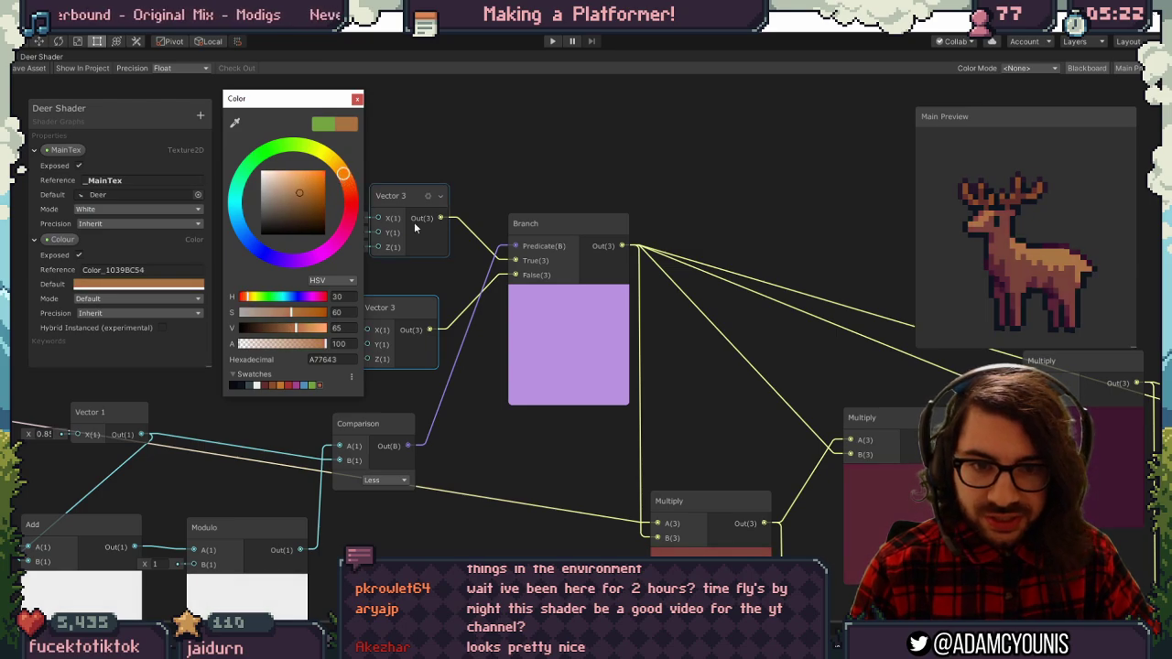
middle_drag(414, 221, 557, 228)
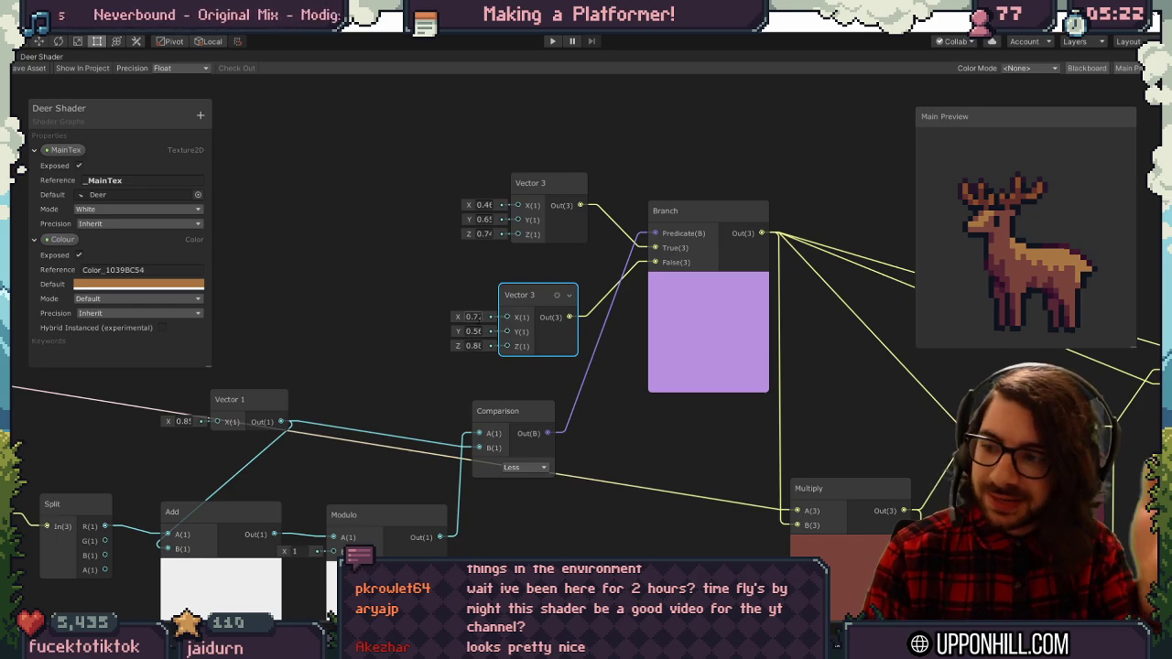
Change the Colour property's default hue to green 43A759 and check the recolouring across the Multiply and Replace Color chains.
click(137, 284)
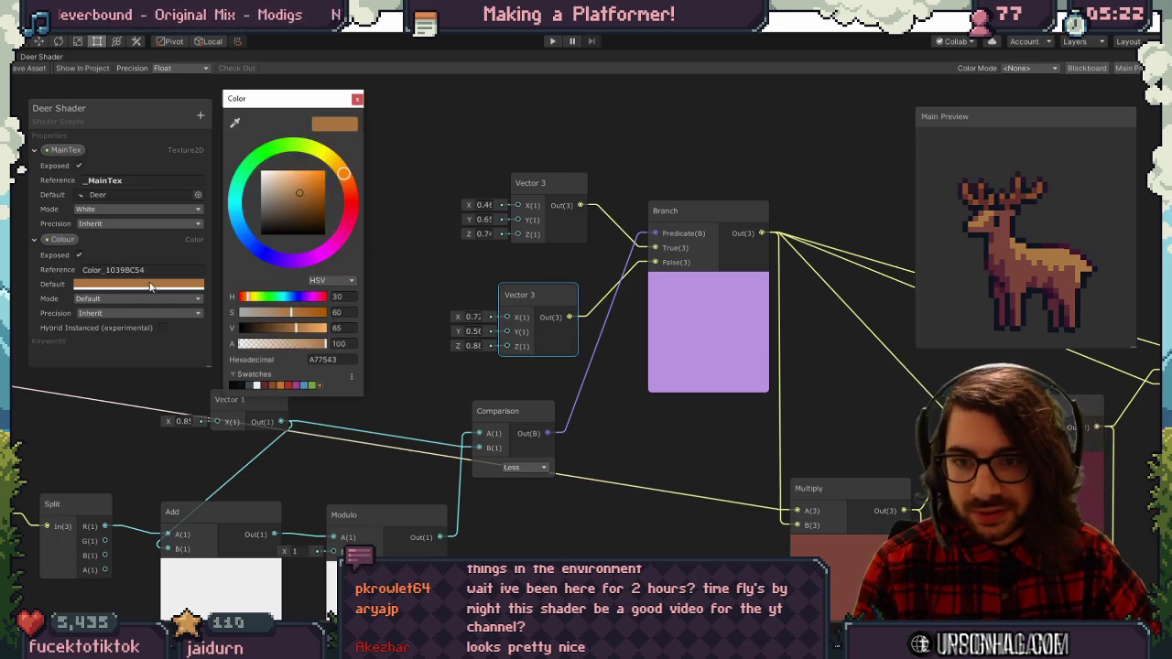
drag(348, 194, 254, 186)
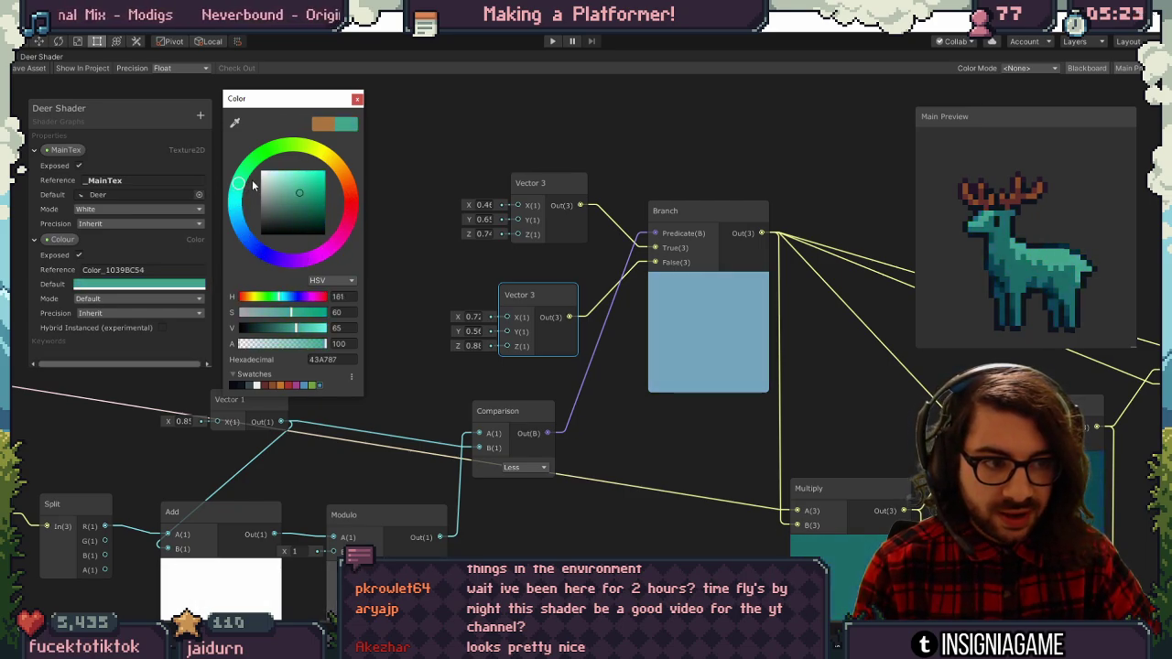
middle_drag(723, 613, 484, 333)
scroll(500, 352, down, 14)
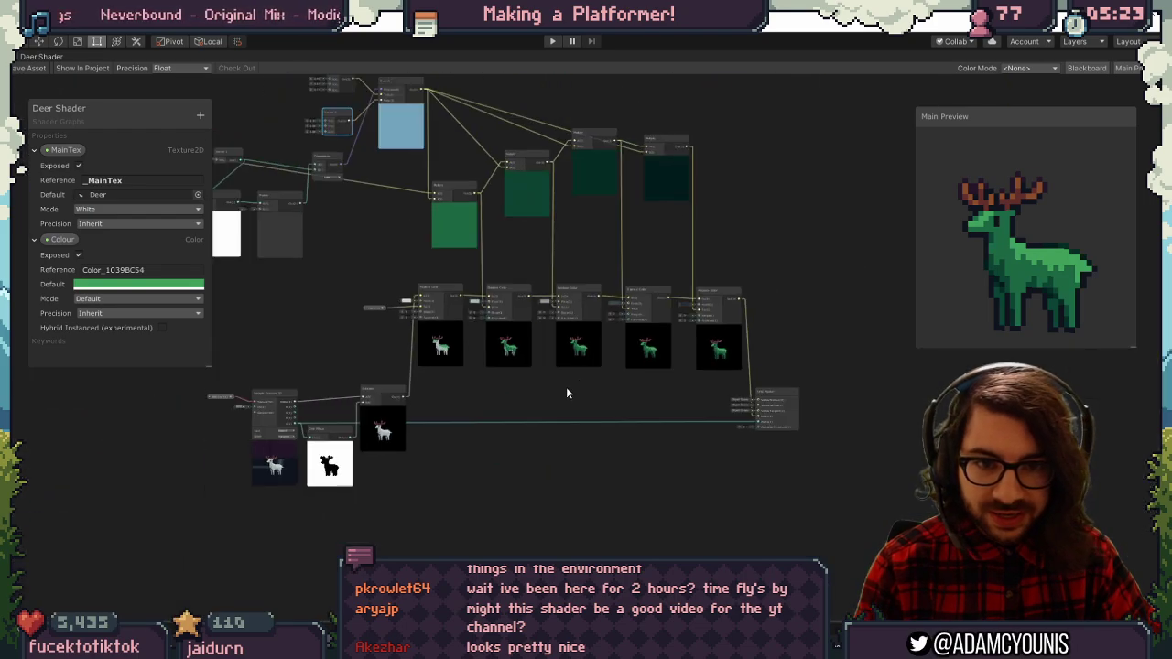
scroll(504, 428, up, 10)
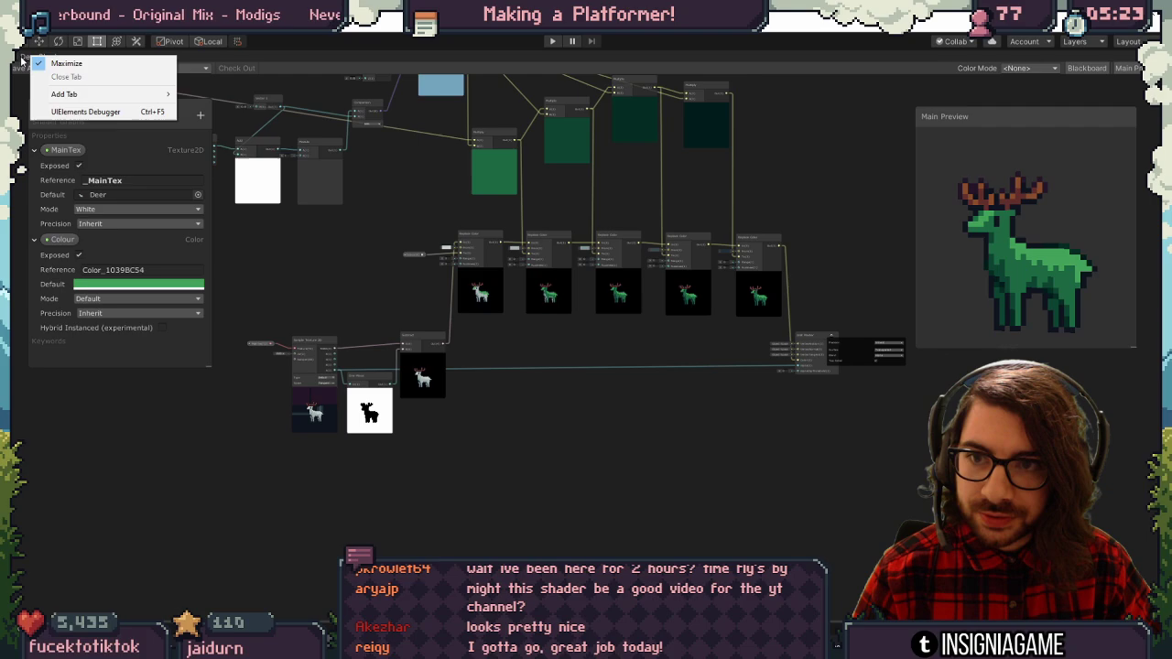
Restore the maximized Deer Shader graph to the full editor layout.
click(22, 58)
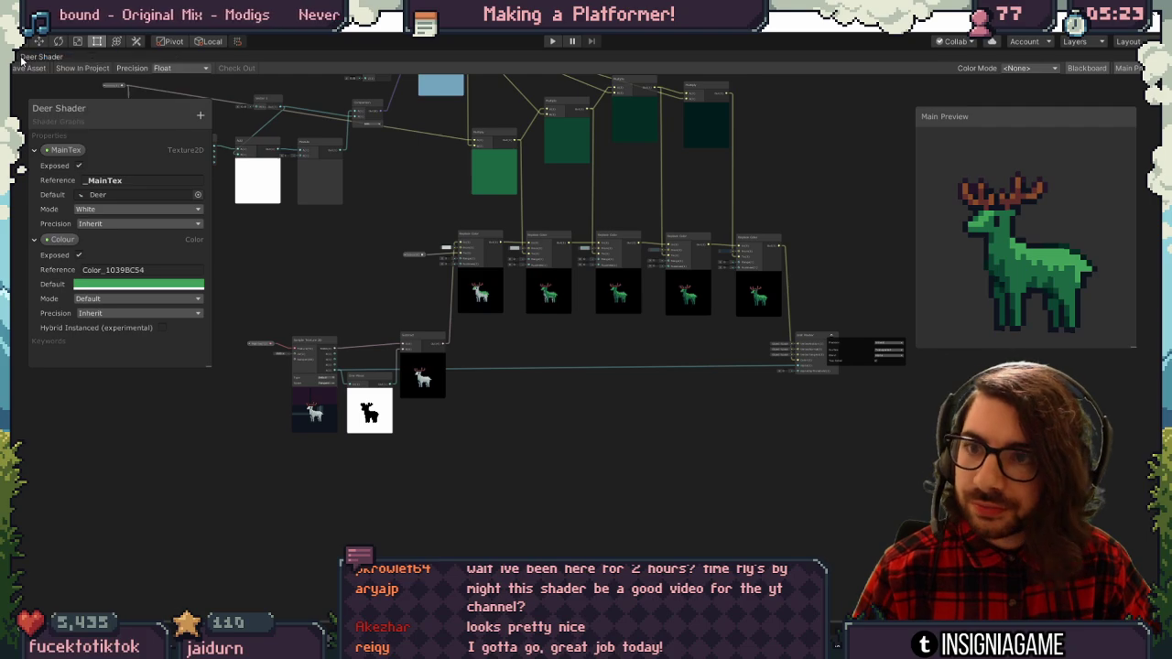
right_click(22, 57)
click(50, 78)
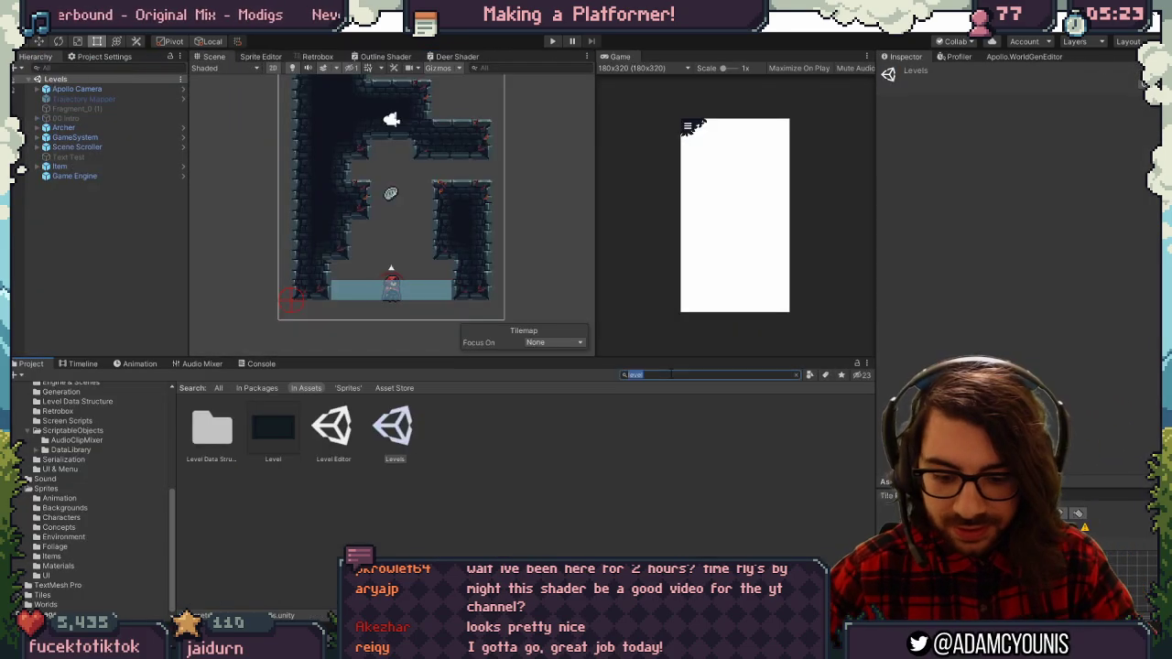
Place the Deer sprite from the project assets into the Levels scene, just above the archer character.
drag(319, 435, 391, 240)
scroll(392, 238, up, 2)
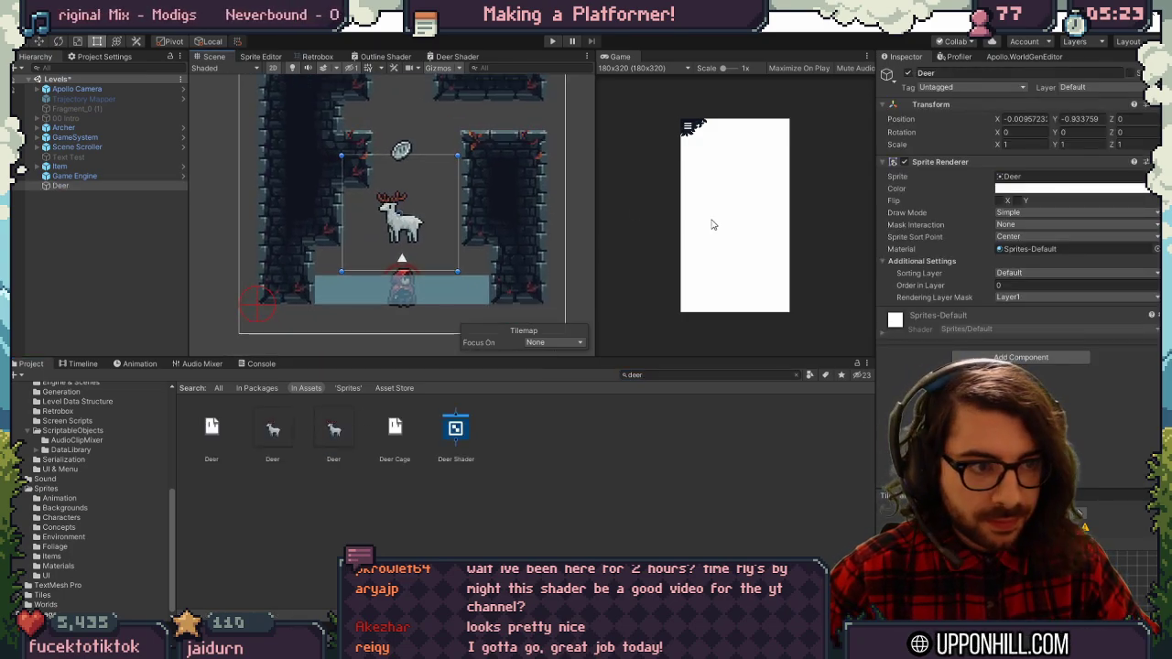
scroll(360, 246, up, 1)
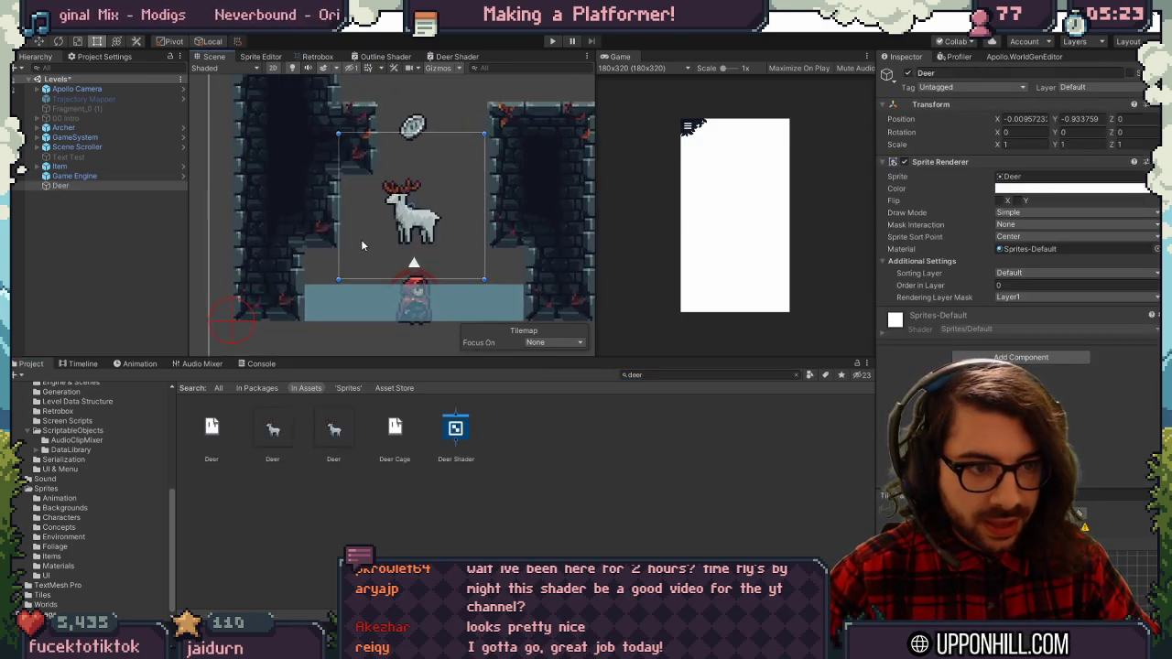
Create a material named Deer Material in the Sprites folder and assign the Deer Shader to it.
click(796, 376)
scroll(541, 447, down, 5)
right_click(647, 568)
mouse_move(685, 282)
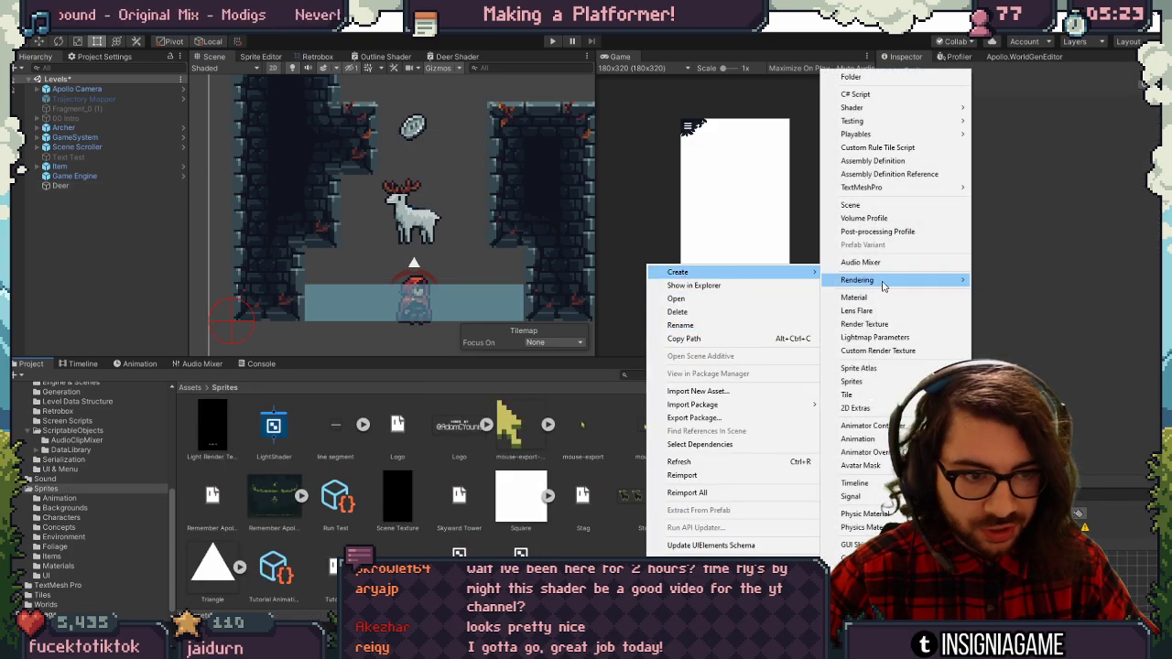
click(861, 296)
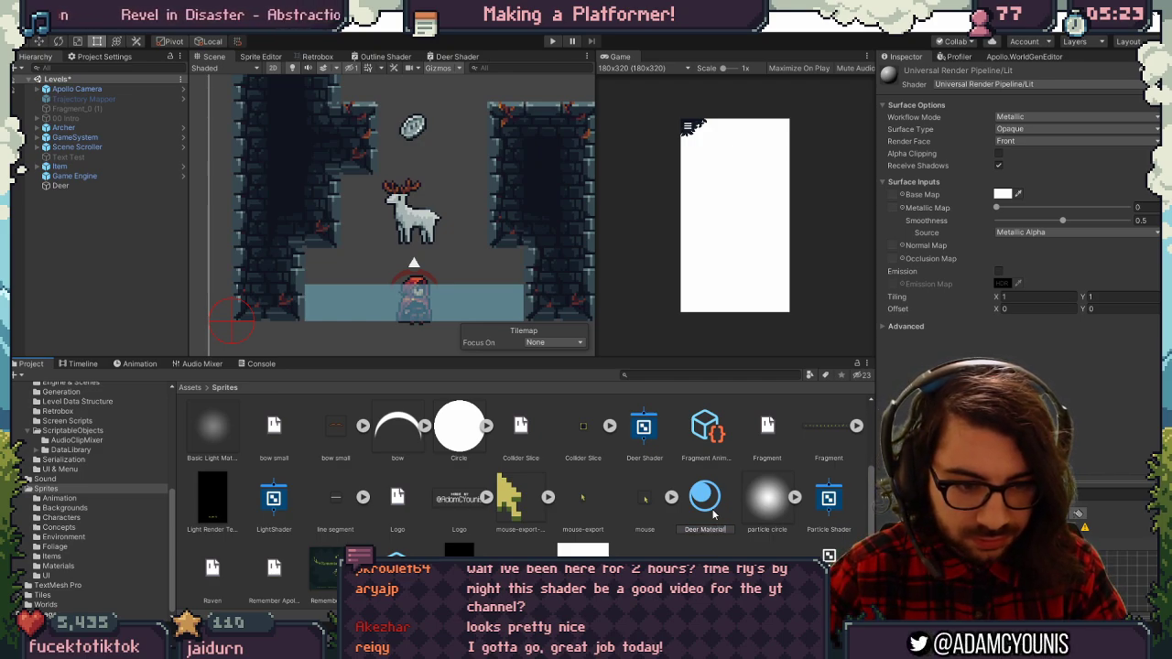
key(Return)
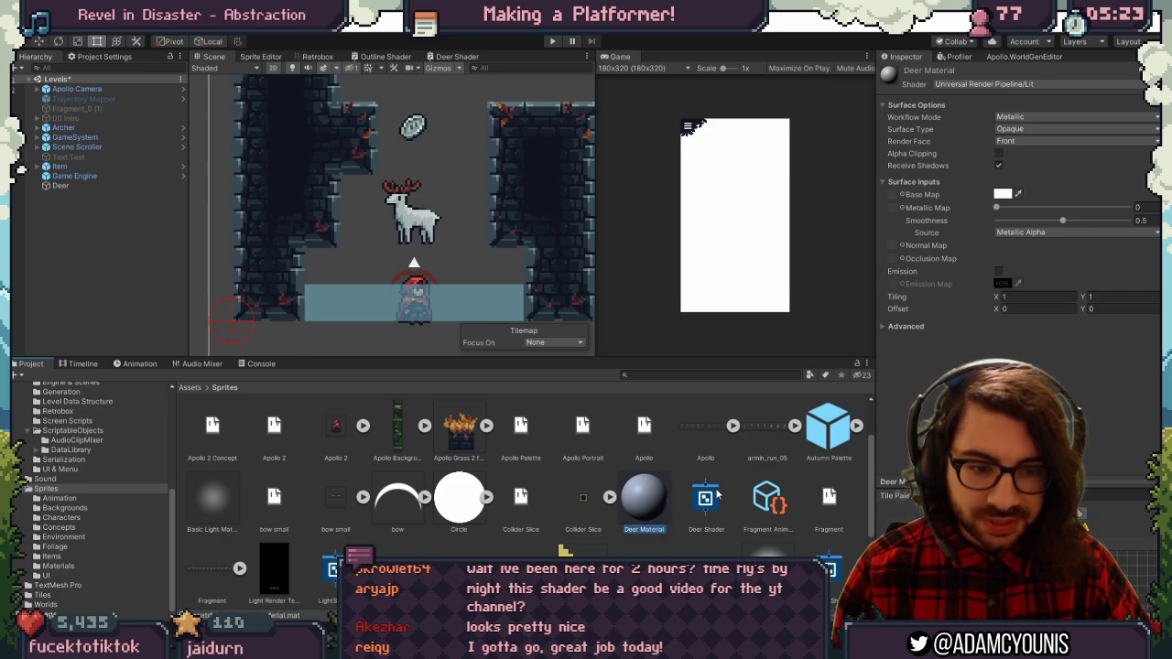
click(705, 499)
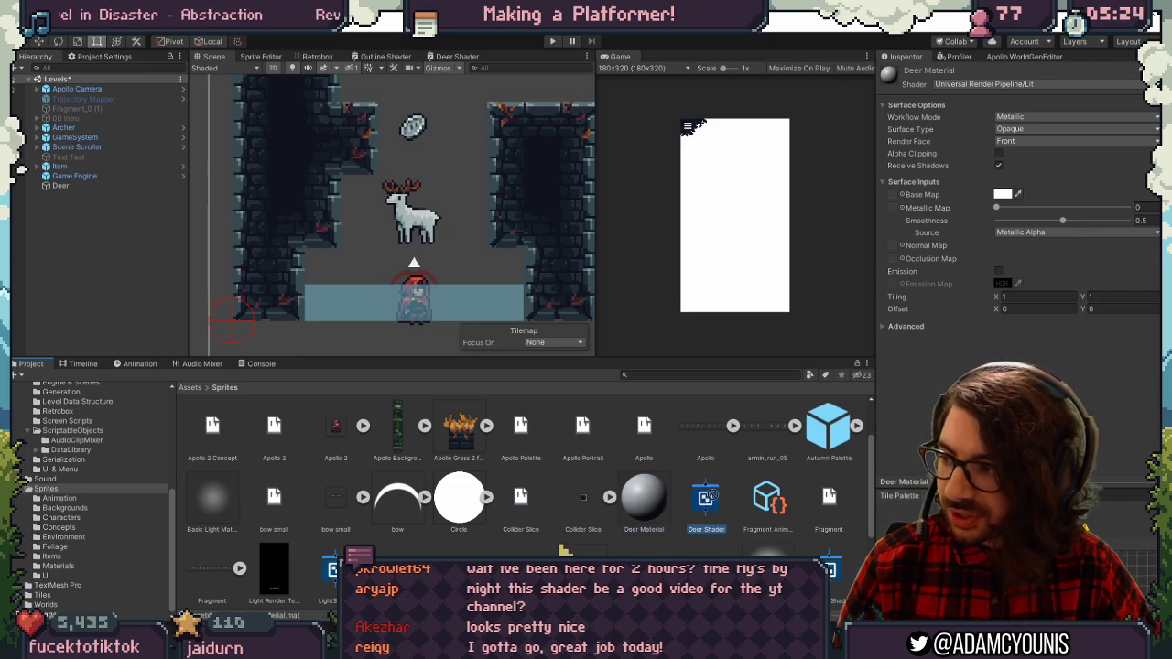
drag(639, 494, 639, 497)
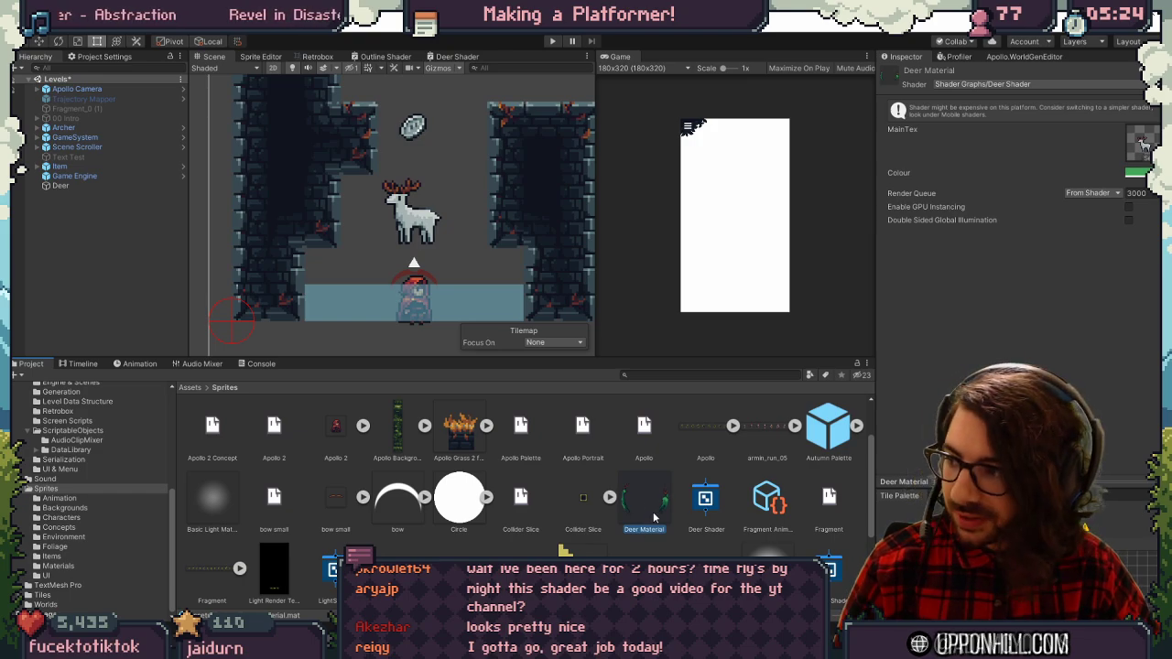
Assign Deer Material to the Sprite Renderer of the Deer object.
click(99, 186)
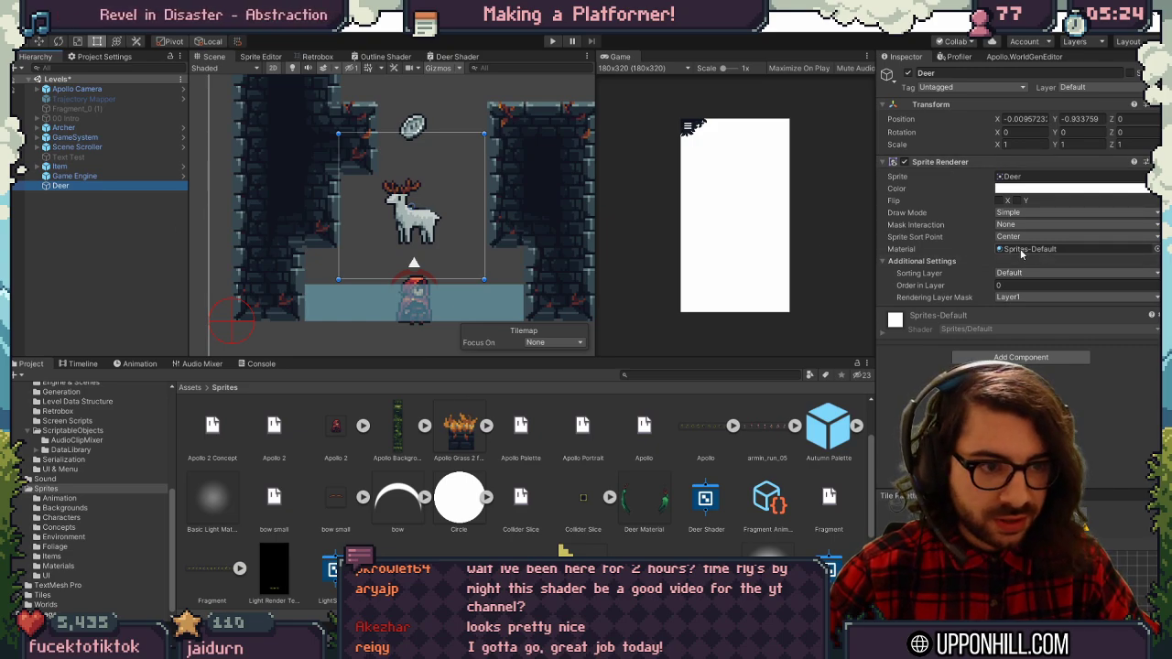
click(1155, 249)
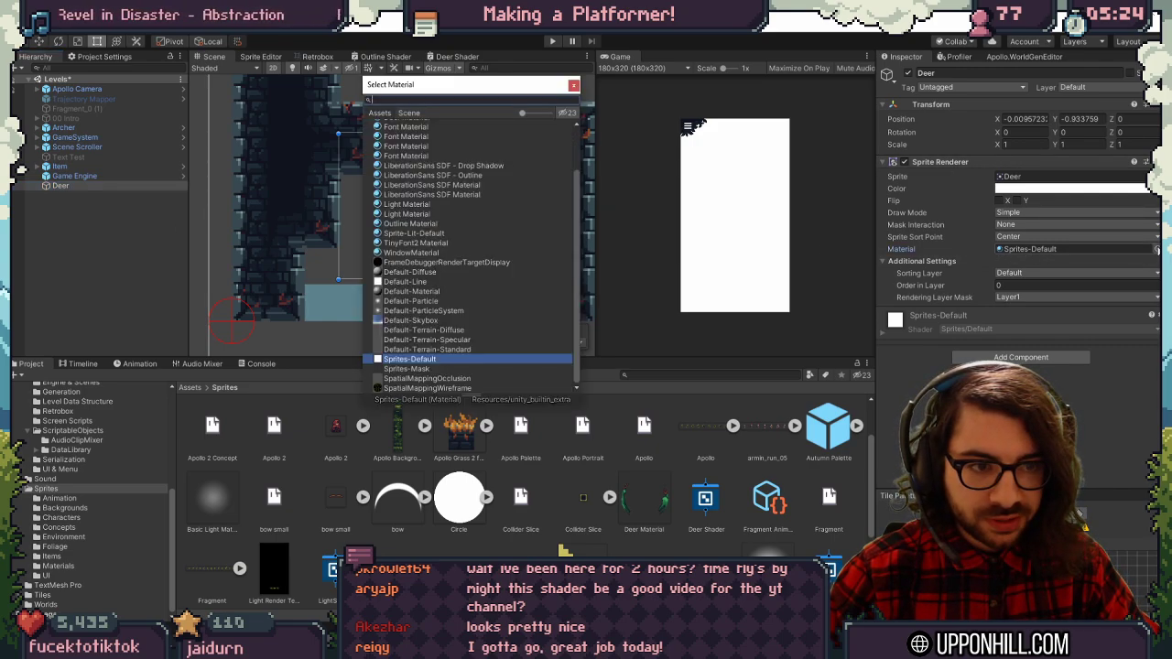
text(deer)
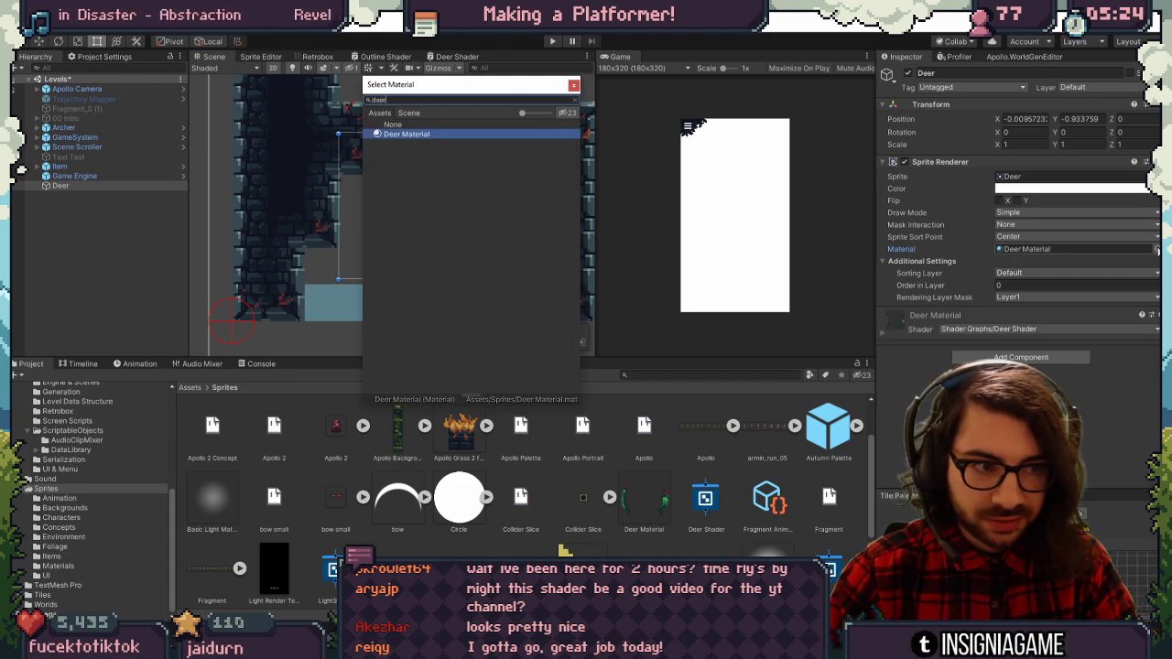
key(Return)
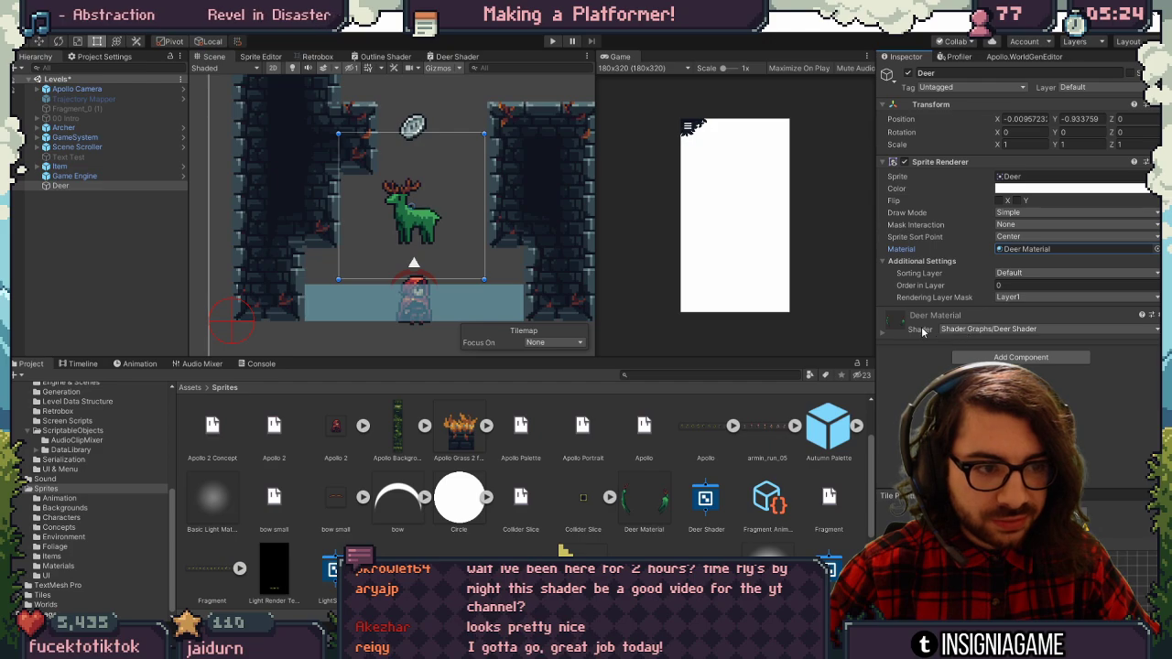
Try several hues for the Deer Material's Colour, including pale yellow-green D7E373, and set it to golden orange C18B24.
click(882, 333)
click(1131, 392)
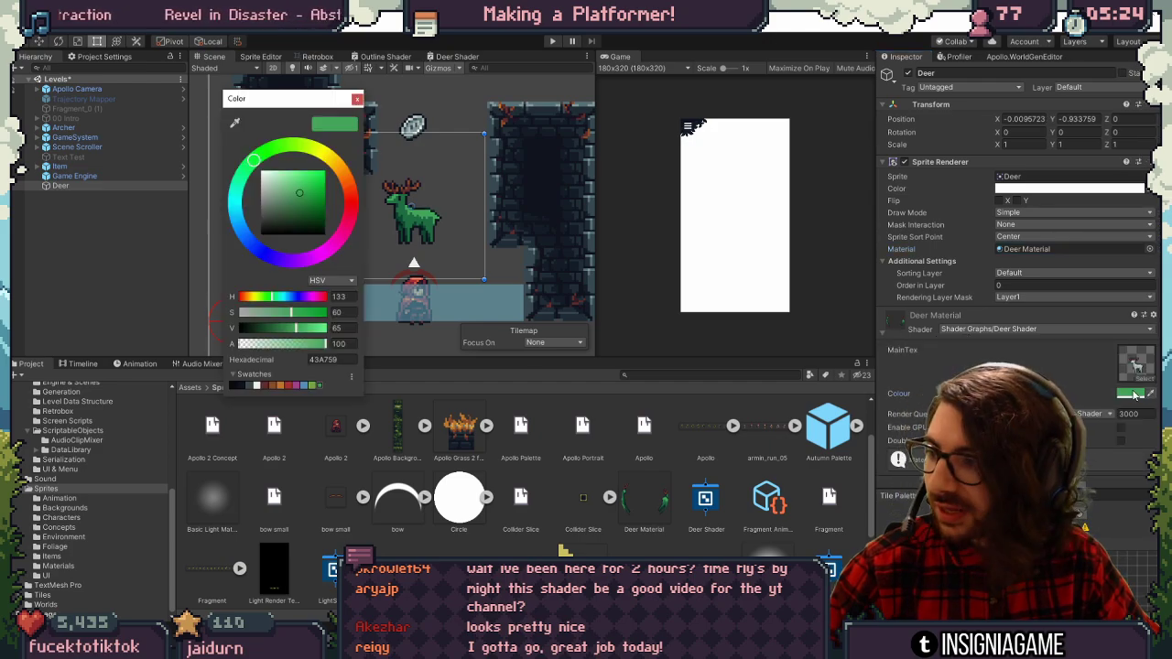
drag(275, 98, 106, 85)
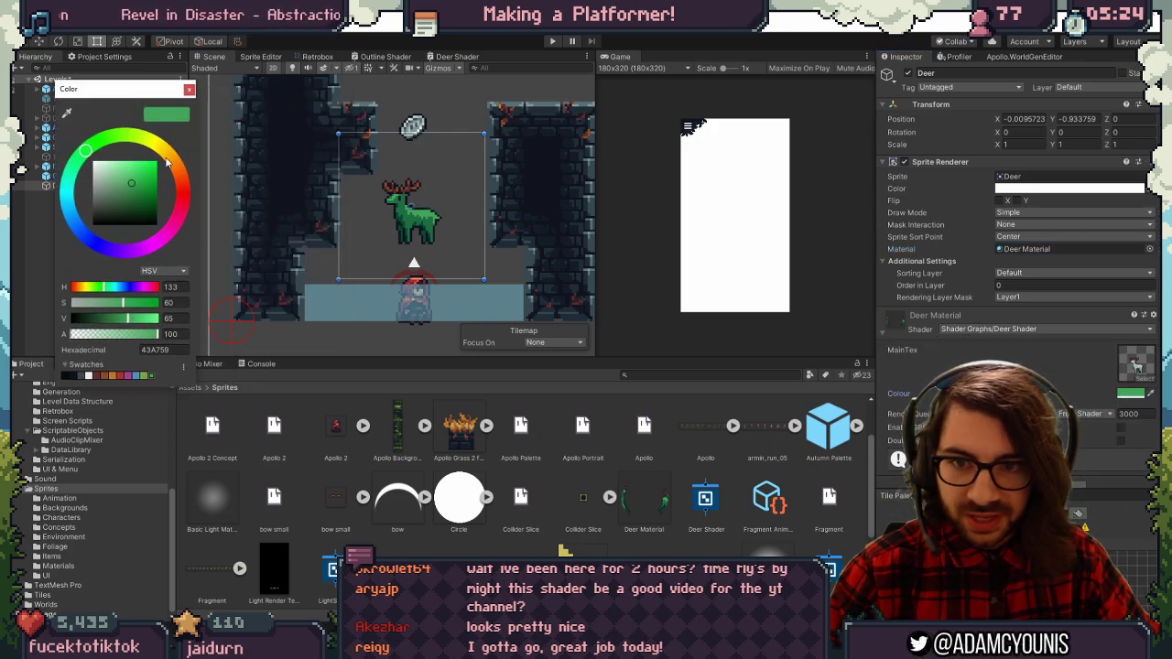
click(165, 157)
drag(165, 158, 131, 259)
drag(75, 158, 79, 154)
drag(128, 185, 154, 141)
click(126, 167)
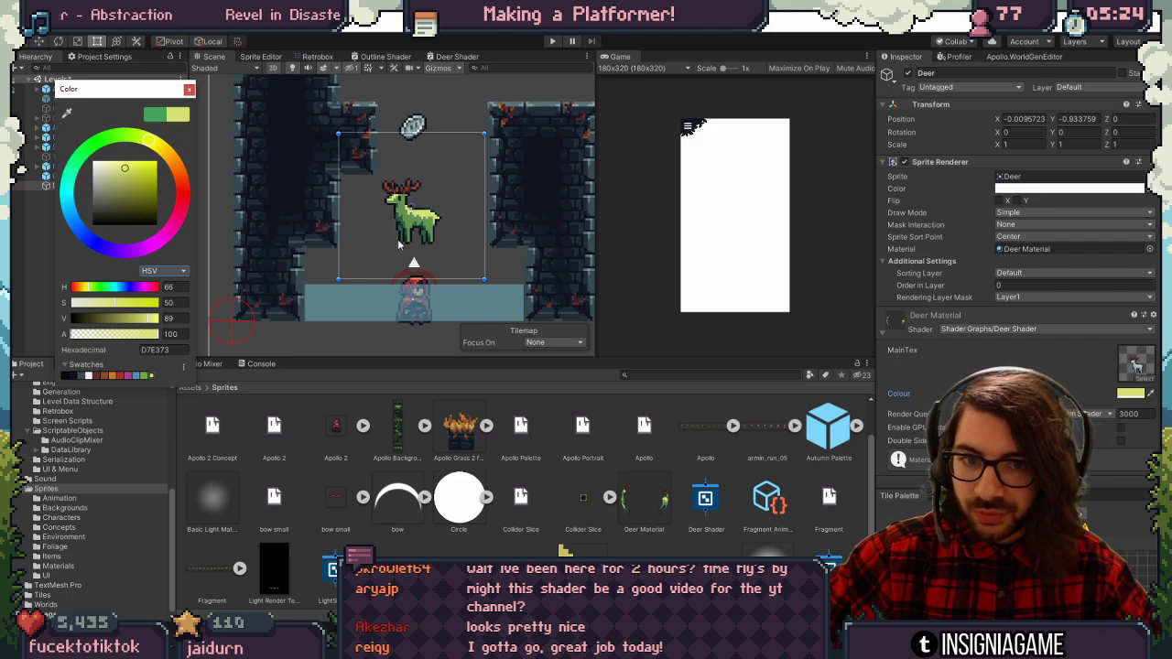
click(146, 177)
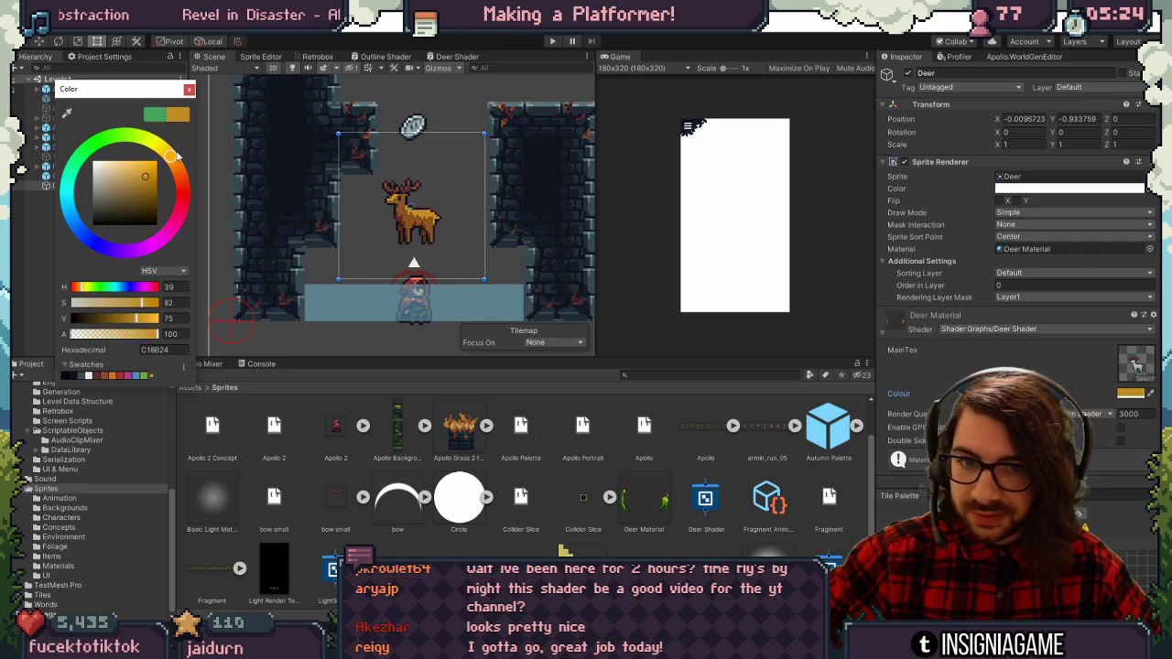